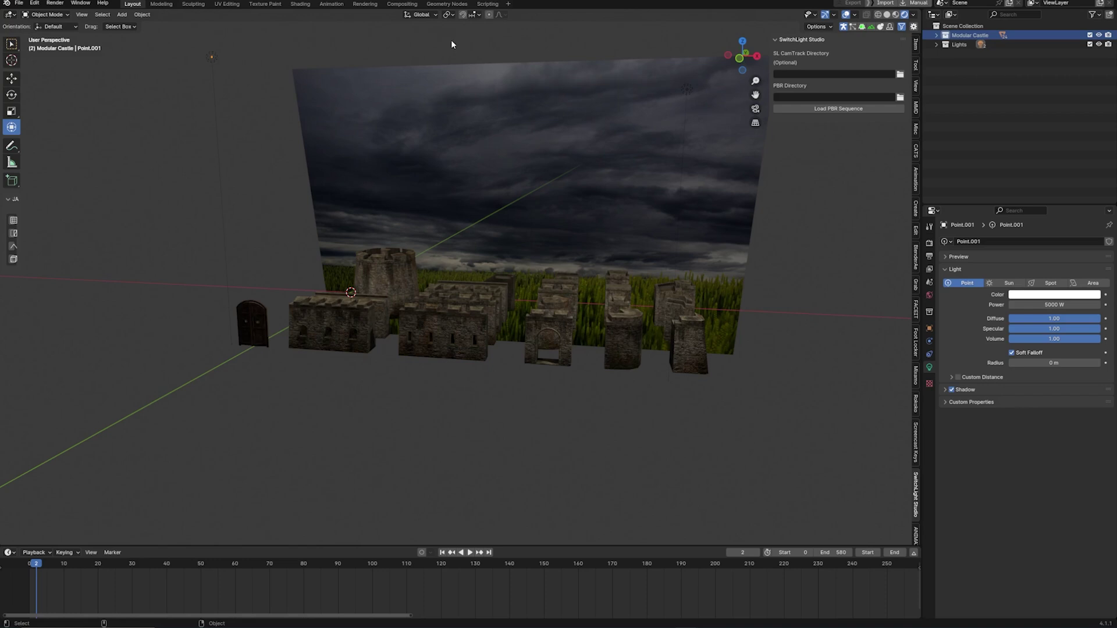
Examine the modular castle scene and its stormy-sky backdrop plane, including the backdrop's source photo on Pexels
middle_click_drag(451, 40, 451, 140)
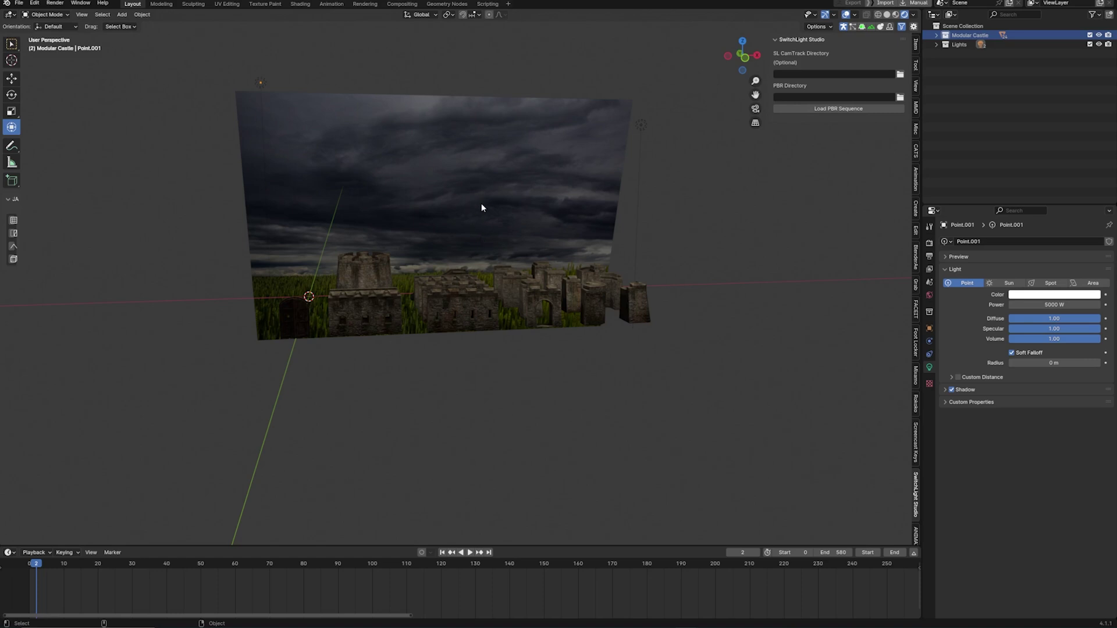
middle_click_drag(481, 204, 497, 186)
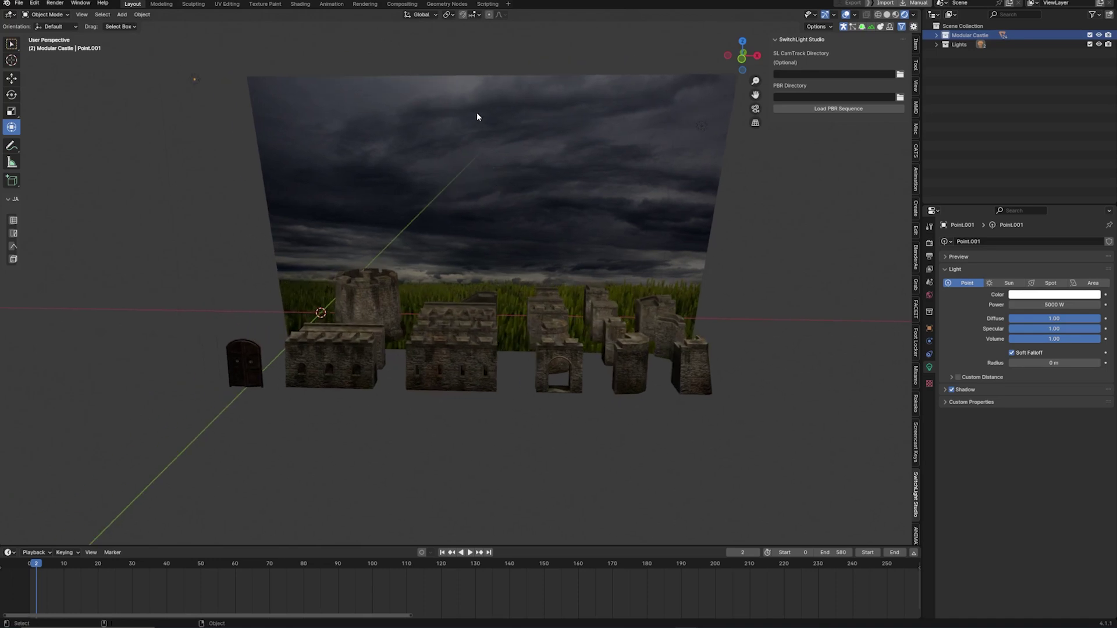
left_click(371, 132)
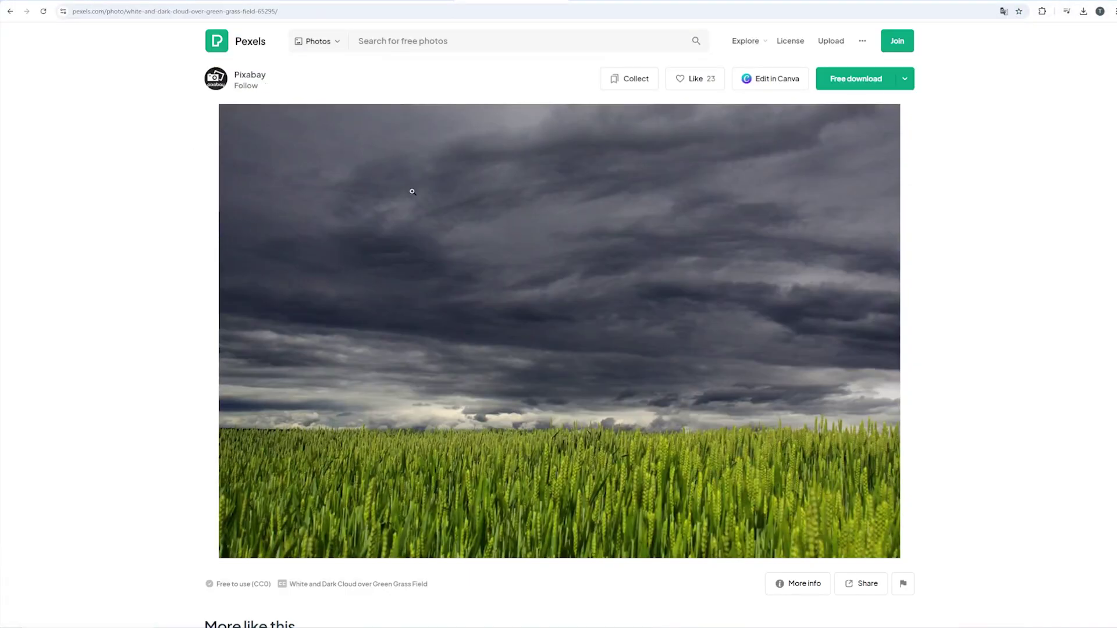
scroll(444, 202, "down", 3)
left_click(633, 599)
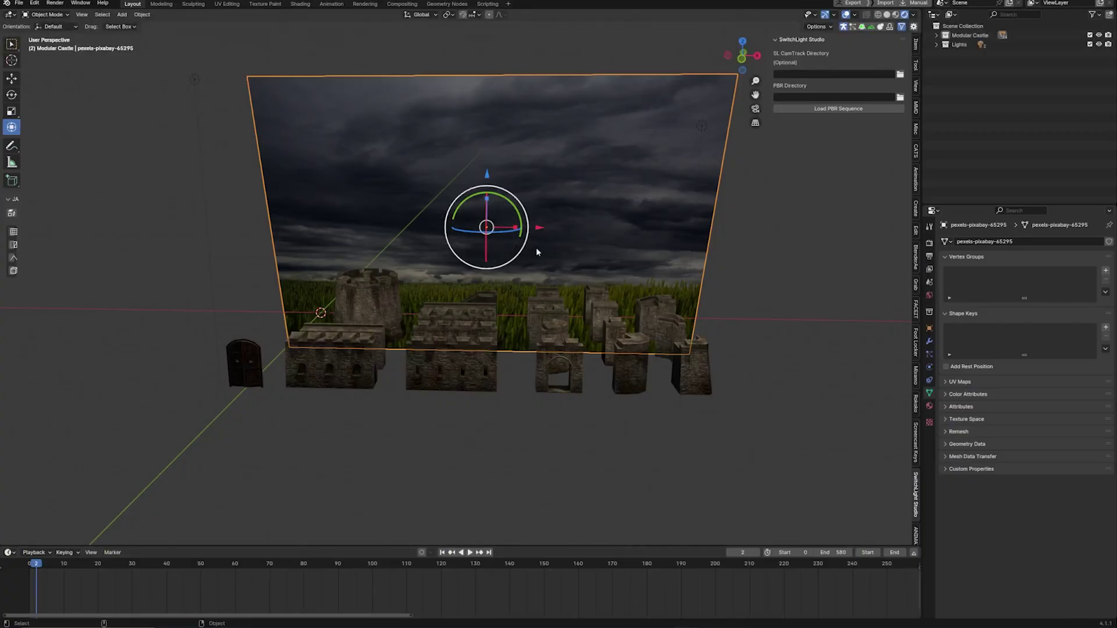
left_click(785, 227)
middle_click_drag(454, 199, 398, 242)
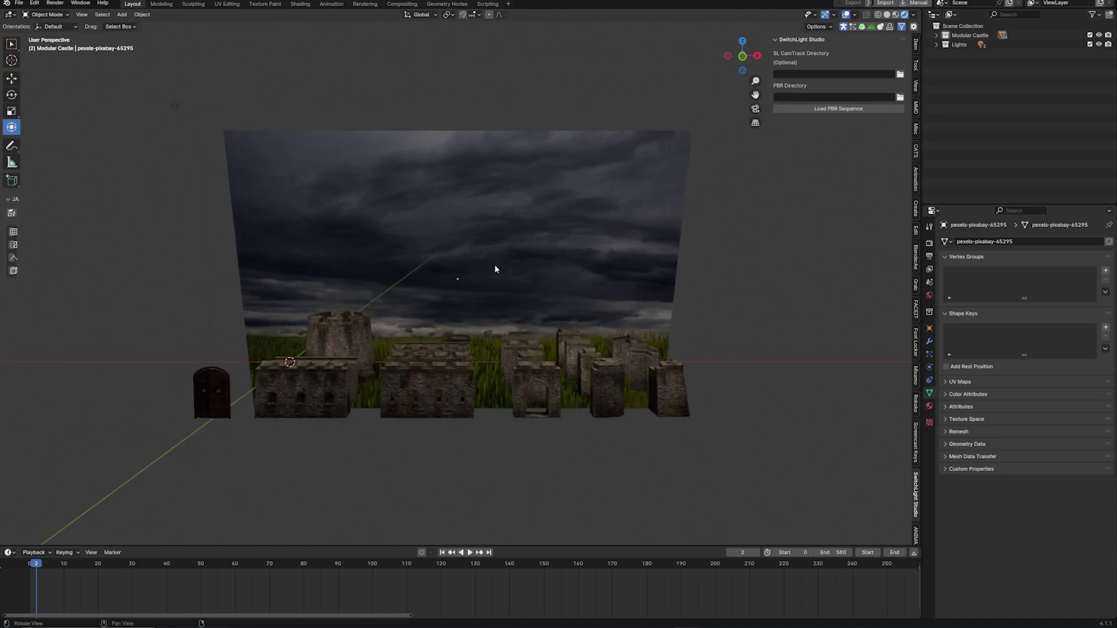
middle_click_drag(496, 267, 481, 241)
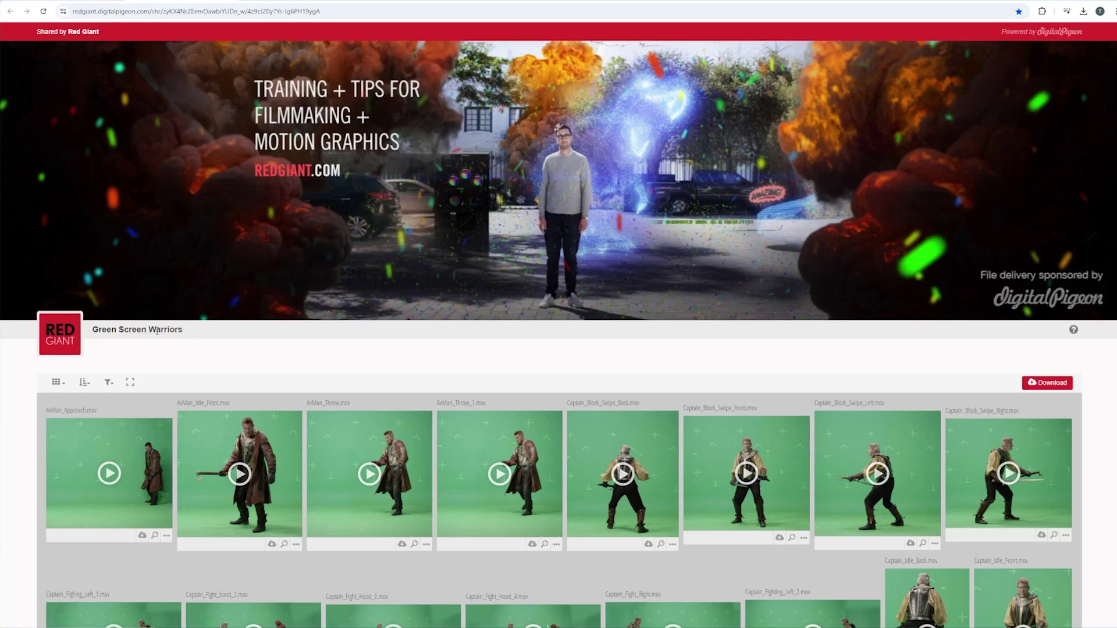
Preview the Captain_Fight_Hood_3.mov clip from the Green Screen Warriors collection and switch back to Blender
left_click_drag(93, 330, 182, 338)
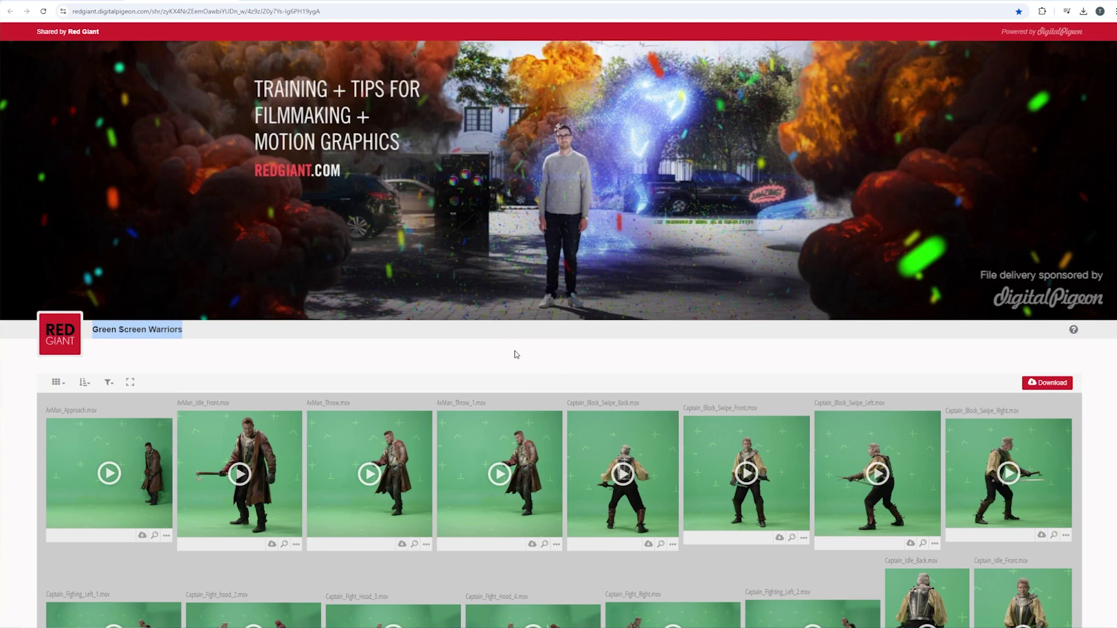
scroll(516, 352, "down", 3)
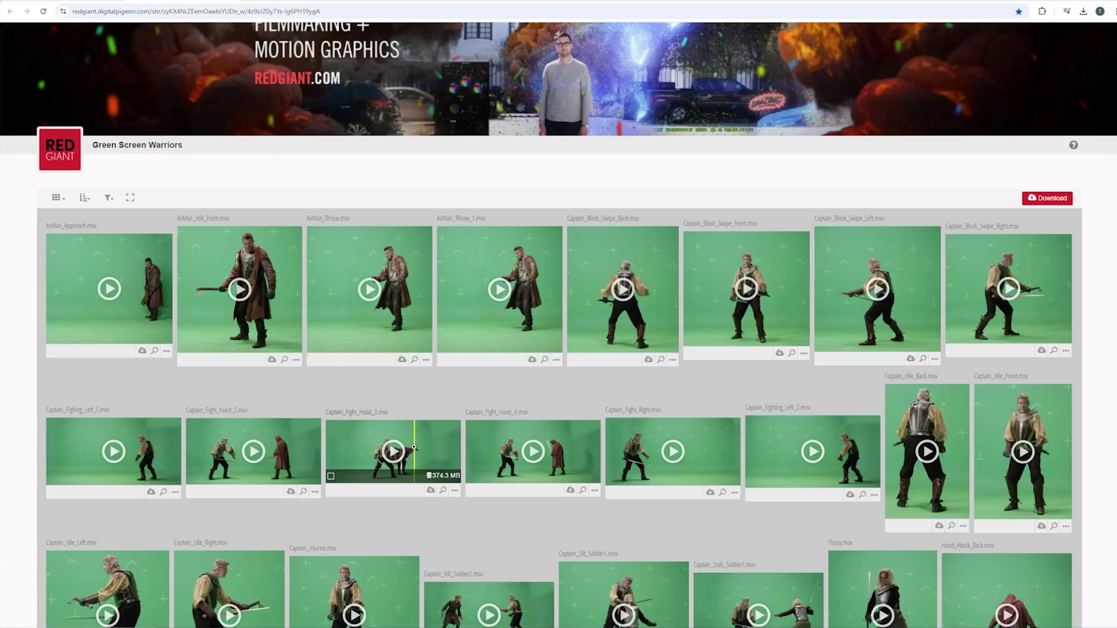
left_click(412, 447)
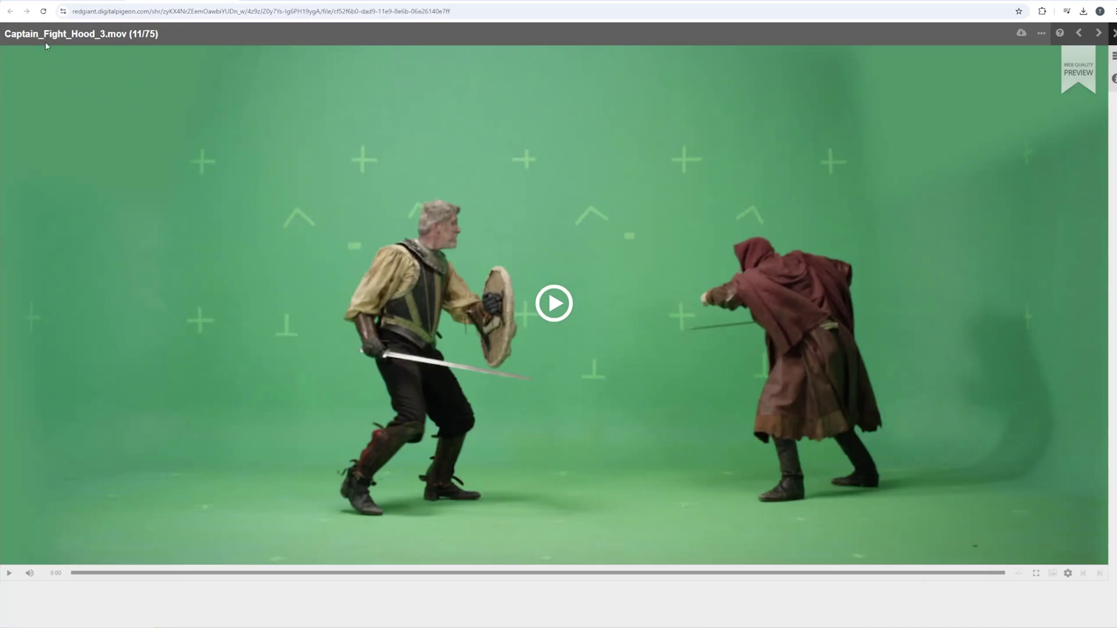
left_click(553, 305)
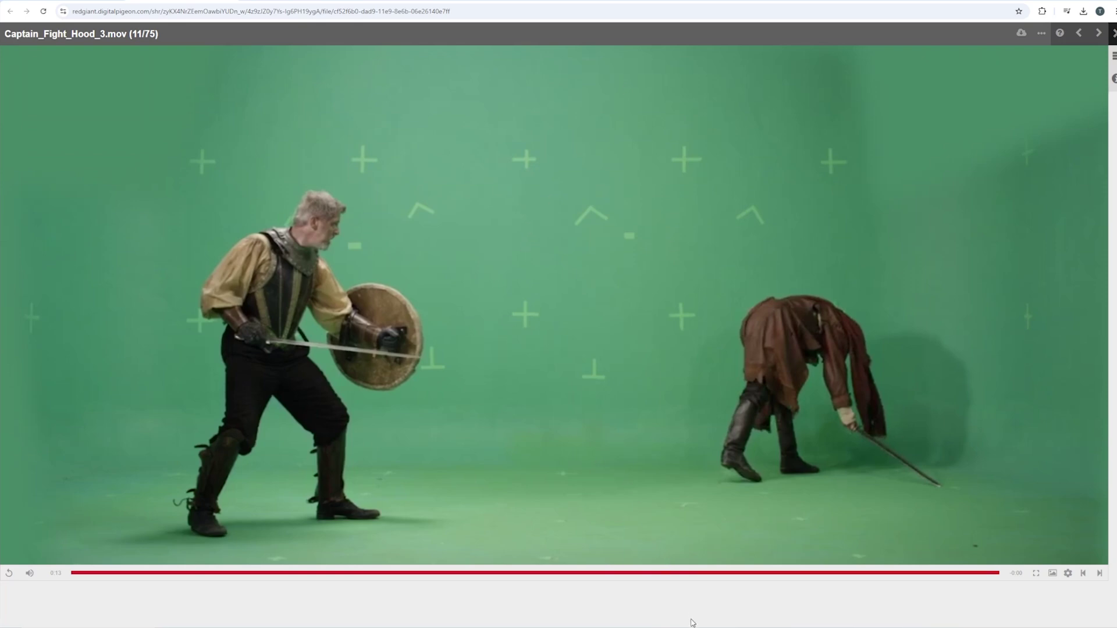
left_click(658, 596)
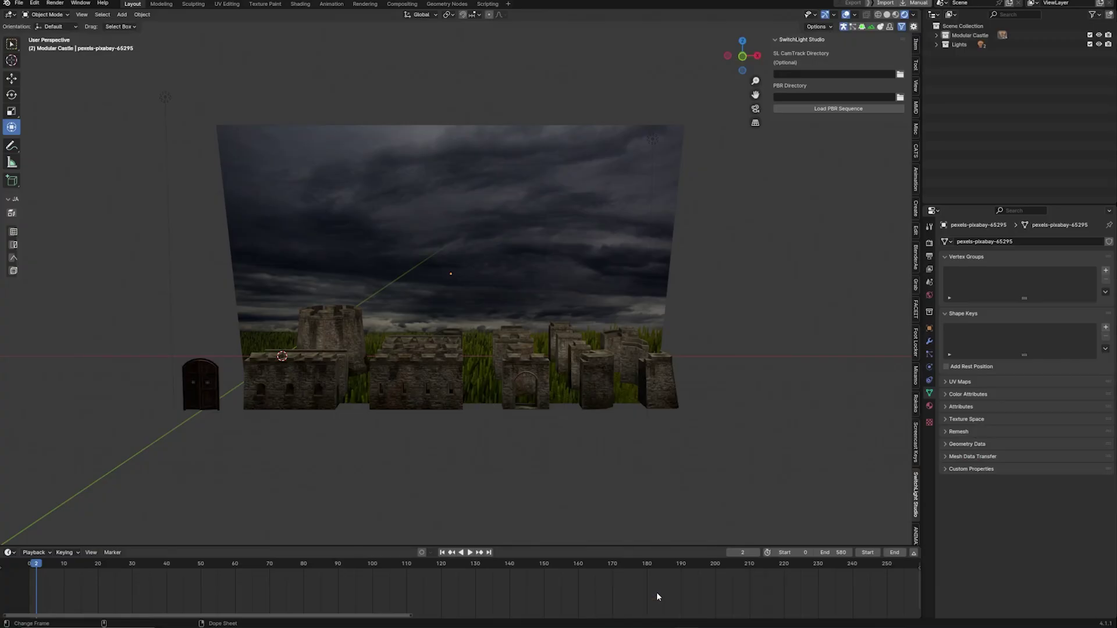
Compare the castle pieces in the scene with the Modular Fort 01 preview images on Poly Haven
scroll(413, 297, "up", 3)
middle_click_drag(347, 379, 479, 387)
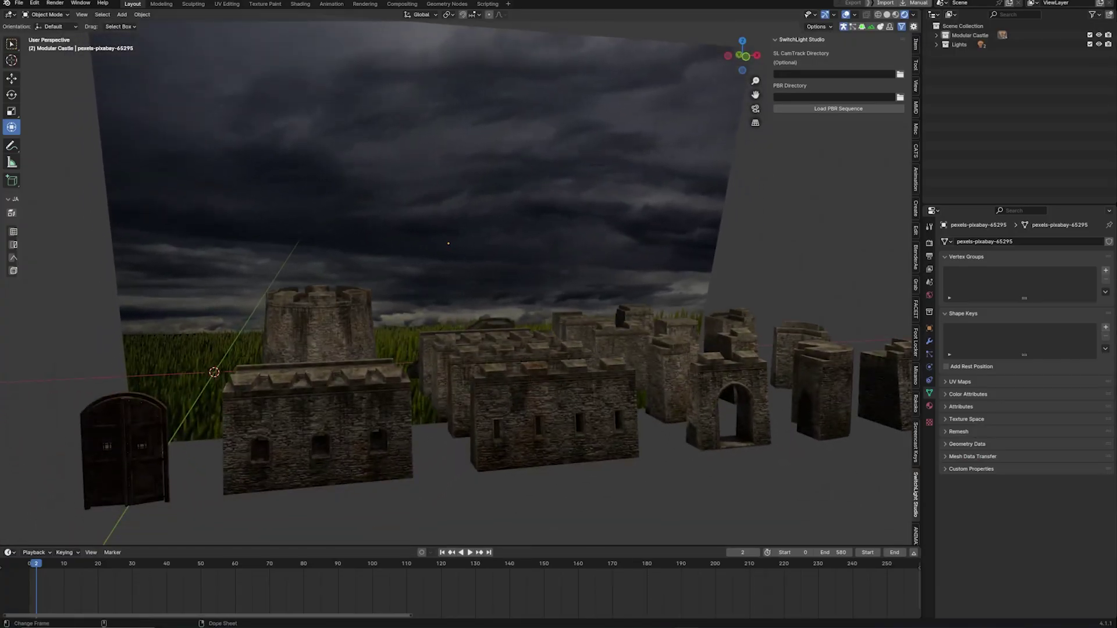
right_click(663, 626)
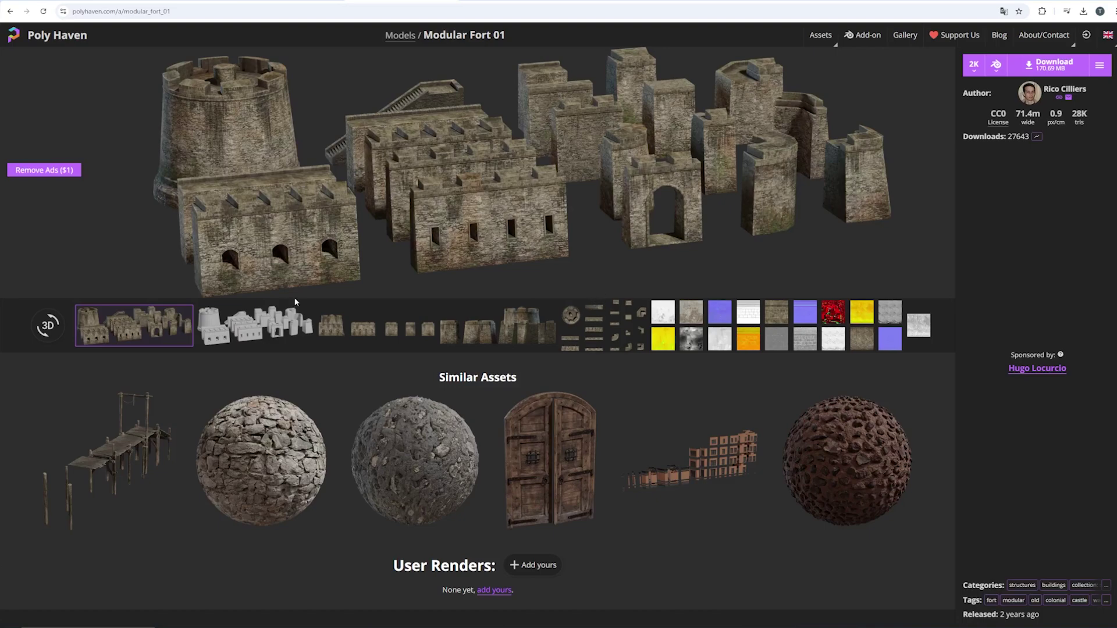
left_click(349, 326)
scroll(347, 324, "down", 2)
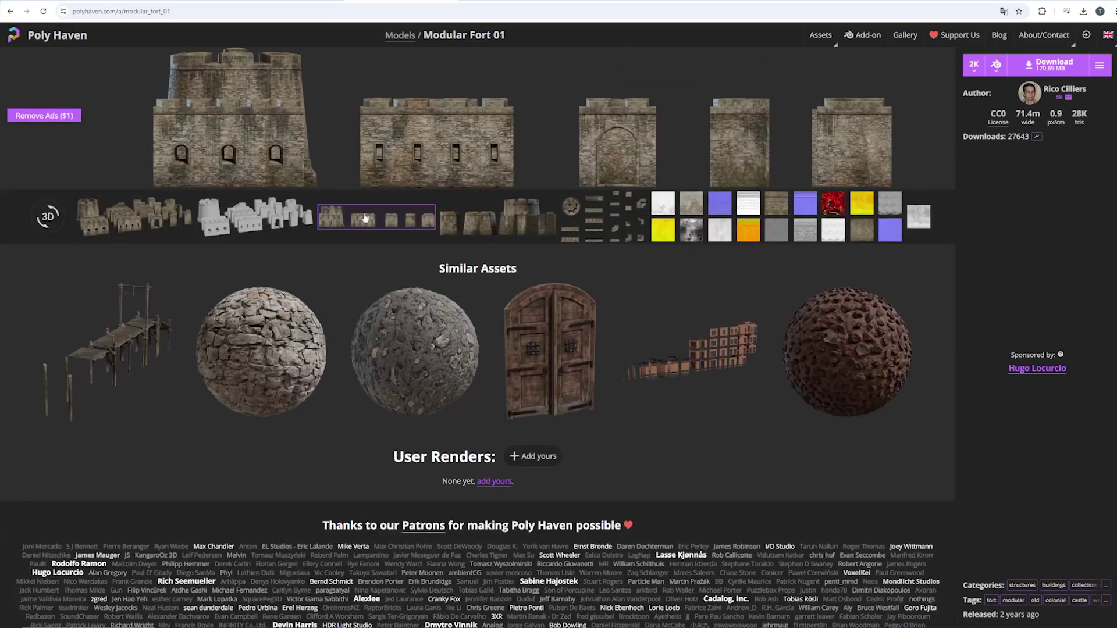
left_click(134, 216)
scroll(134, 216, "up", 2)
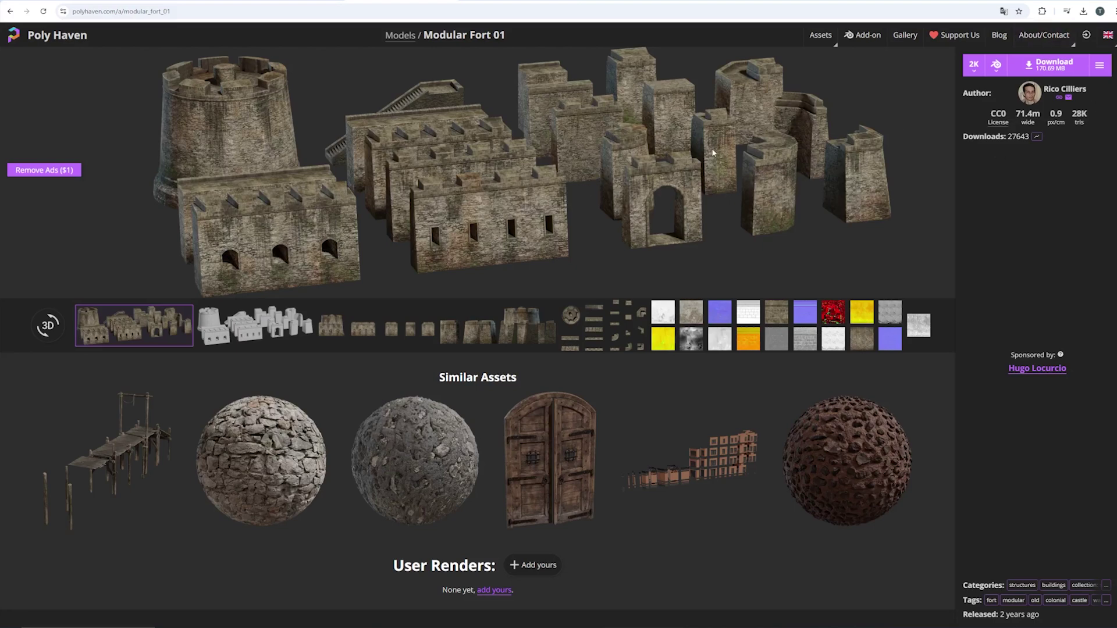
left_click(1080, 3)
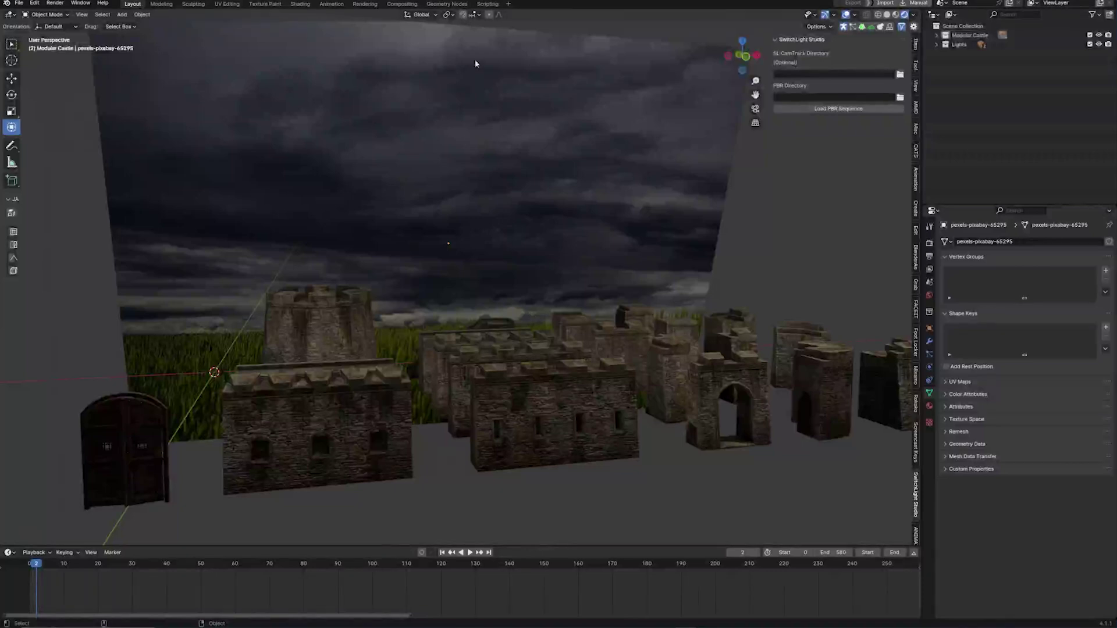
middle_click_drag(461, 228, 553, 269)
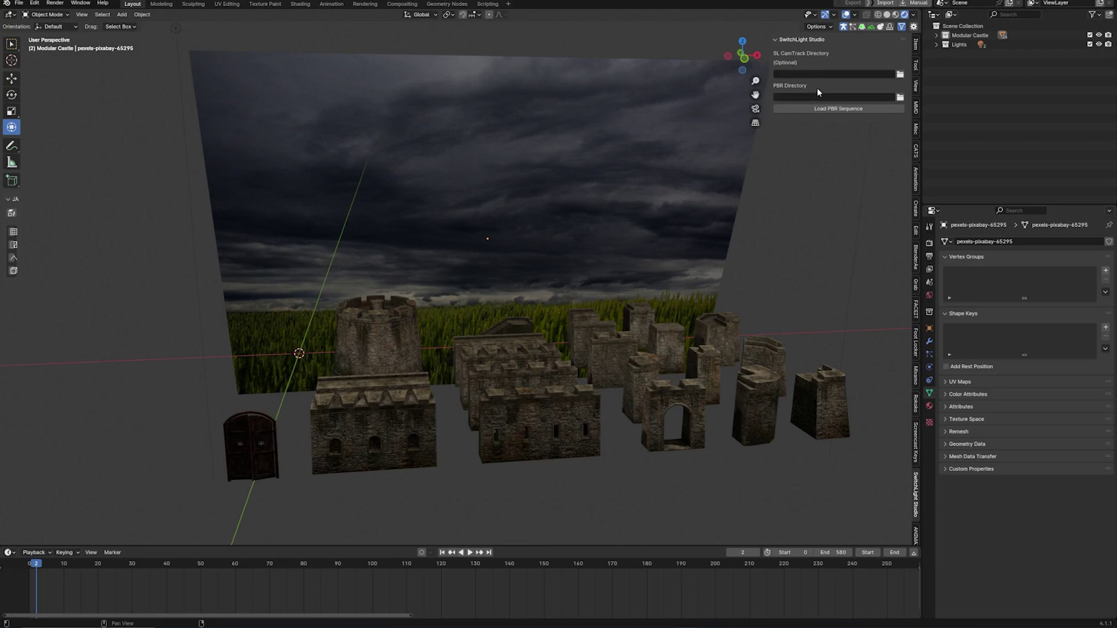
Set the PBR directory to the SwitchLight-Studio-H7_H folder inside Fight 1_switchlight and load the PBR sequence
left_click(839, 109)
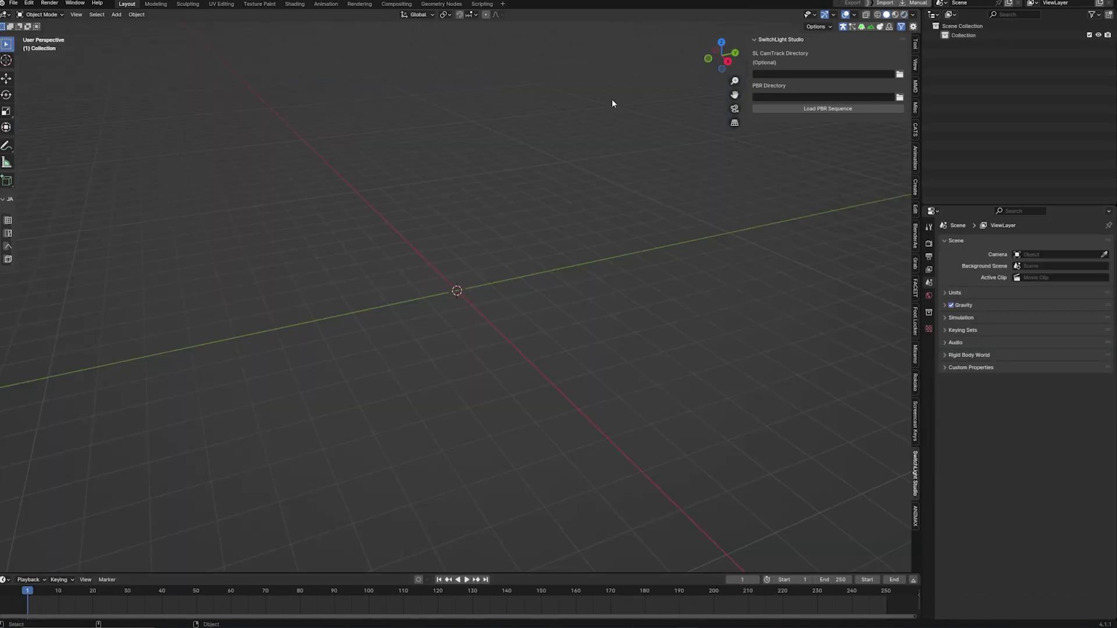
left_click(899, 97)
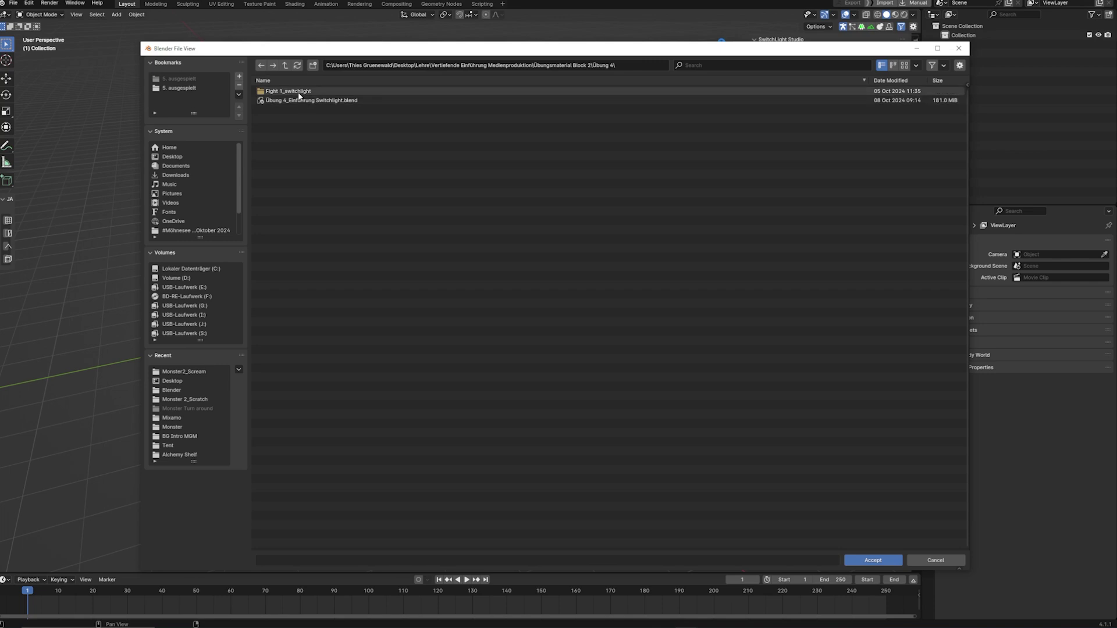
double_click(299, 92)
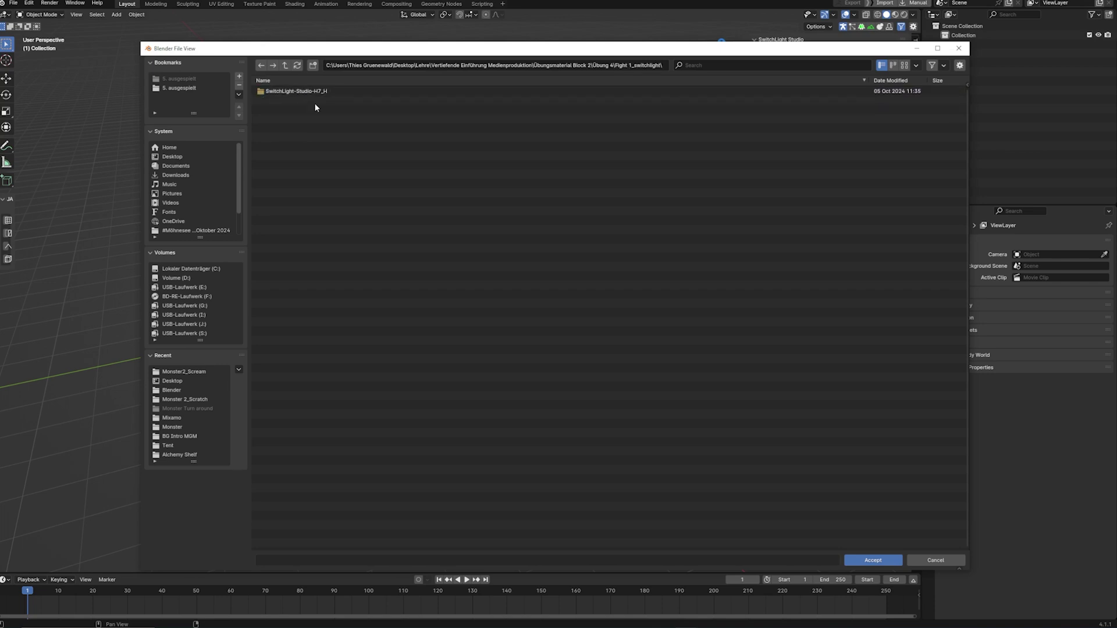
double_click(301, 91)
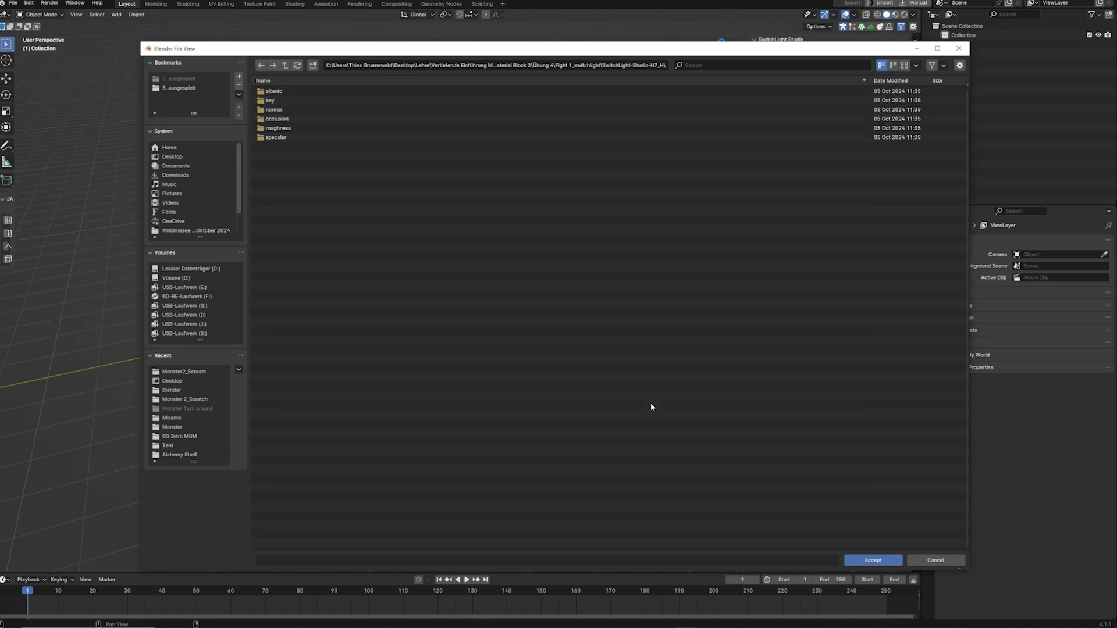
left_click(881, 562)
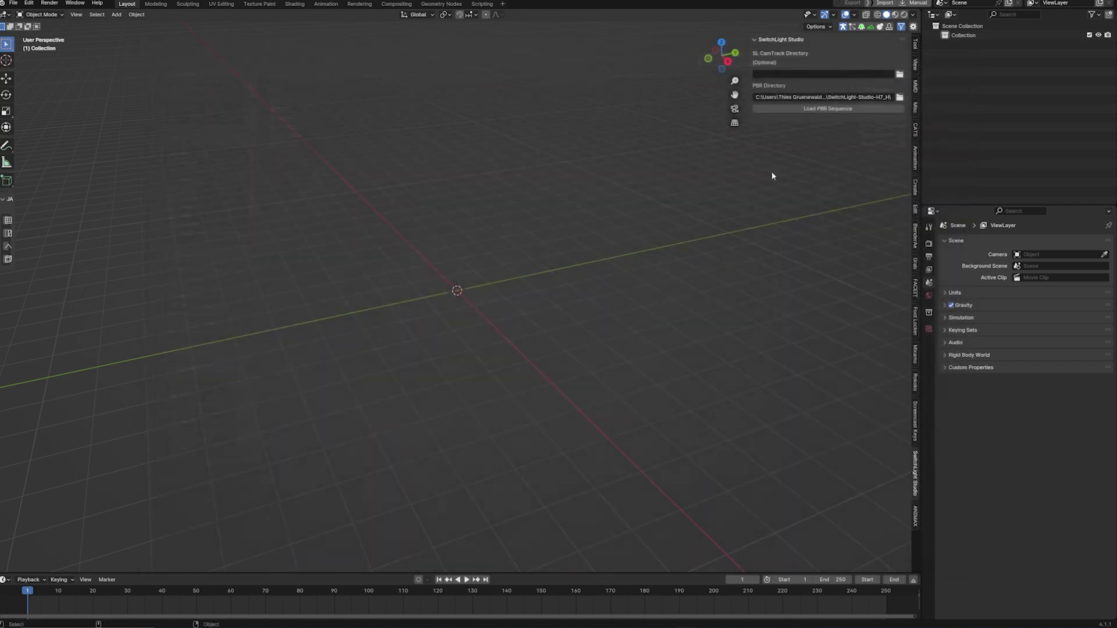
left_click(830, 111)
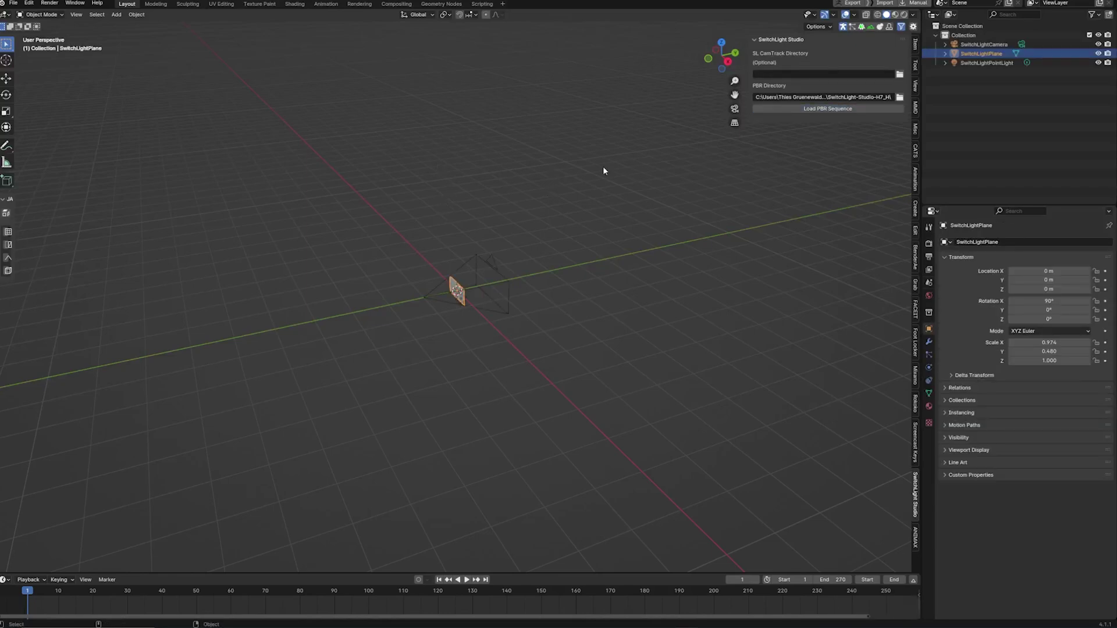
Examine the imported SwitchLight plane and its camera up close
scroll(603, 171, "up", 5)
mouse_move(418, 180)
middle_mouse_down()
mouse_move(466, 183)
mouse_move(435, 176)
middle_mouse_up()
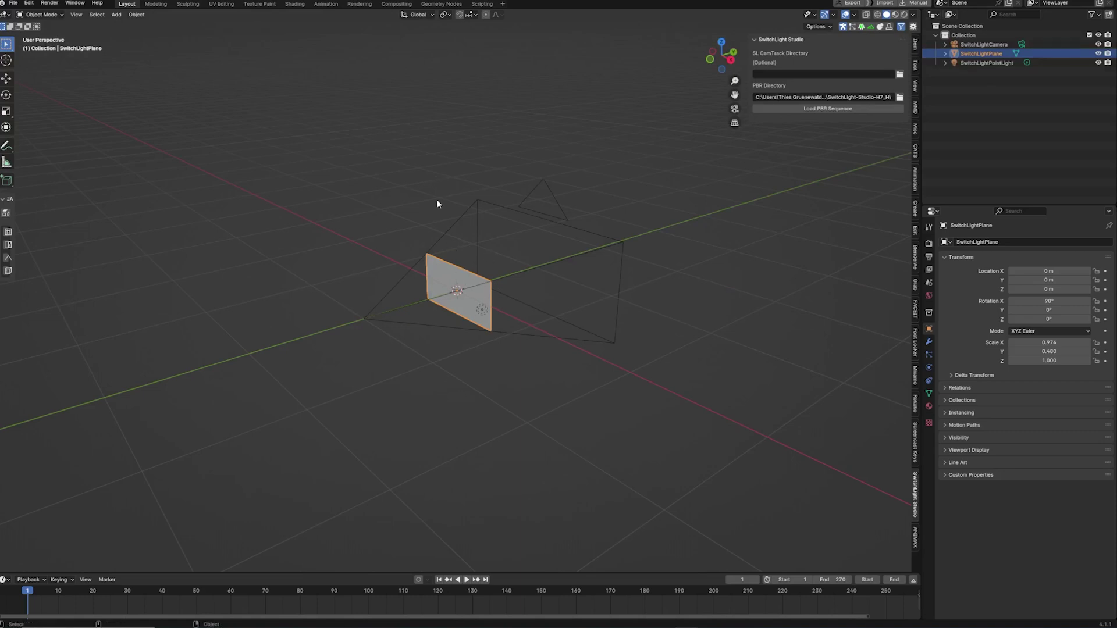
left_click(546, 183)
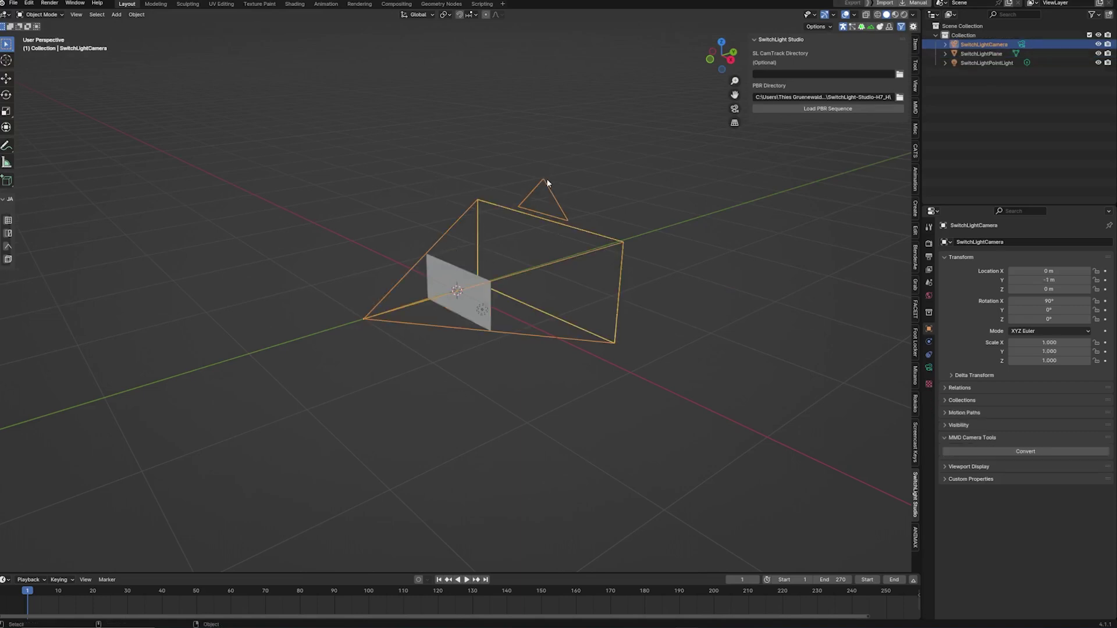
Move the SwitchLight point light above the fighters, to about X -0.01 m, Y -0.27 m, Z 0.3 m
left_click(483, 310)
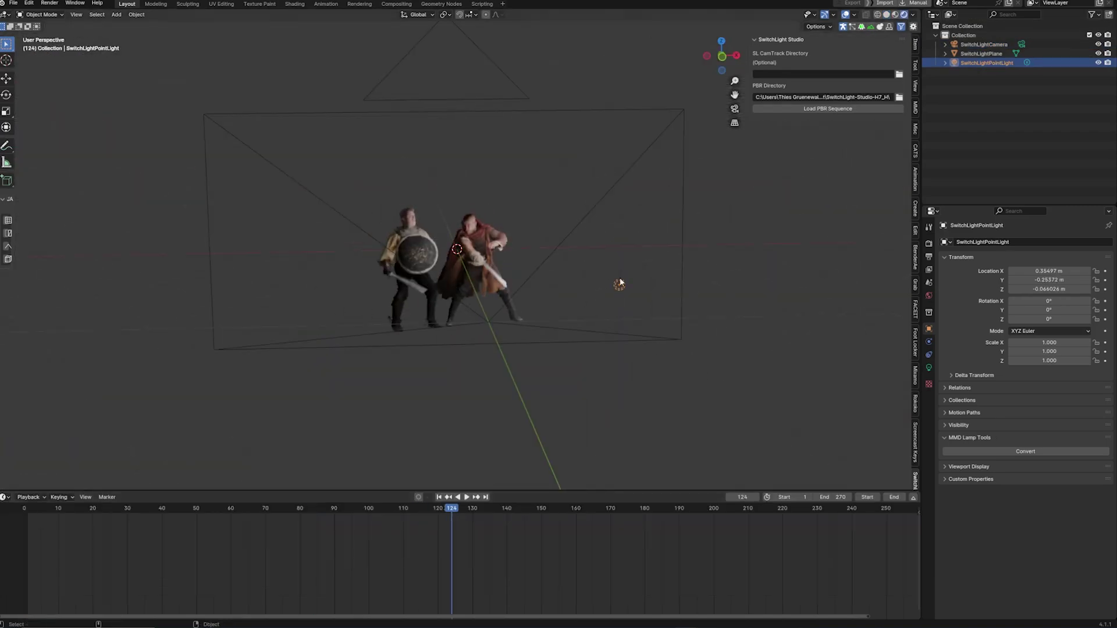
left_click_drag(620, 283, 448, 123)
mouse_move(448, 124)
middle_mouse_down()
mouse_move(356, 150)
mouse_move(414, 129)
mouse_move(436, 139)
middle_mouse_up()
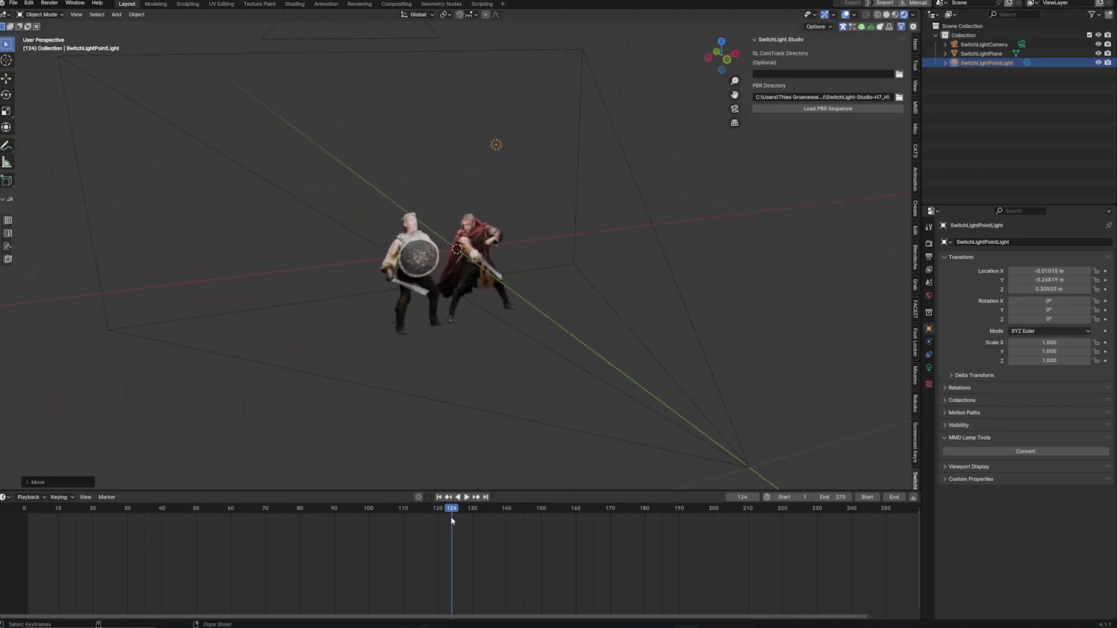
Scrub through the fight sequence between frames 162 and 63 and inspect the relit fighters from several angles
left_click_drag(450, 516, 120, 507)
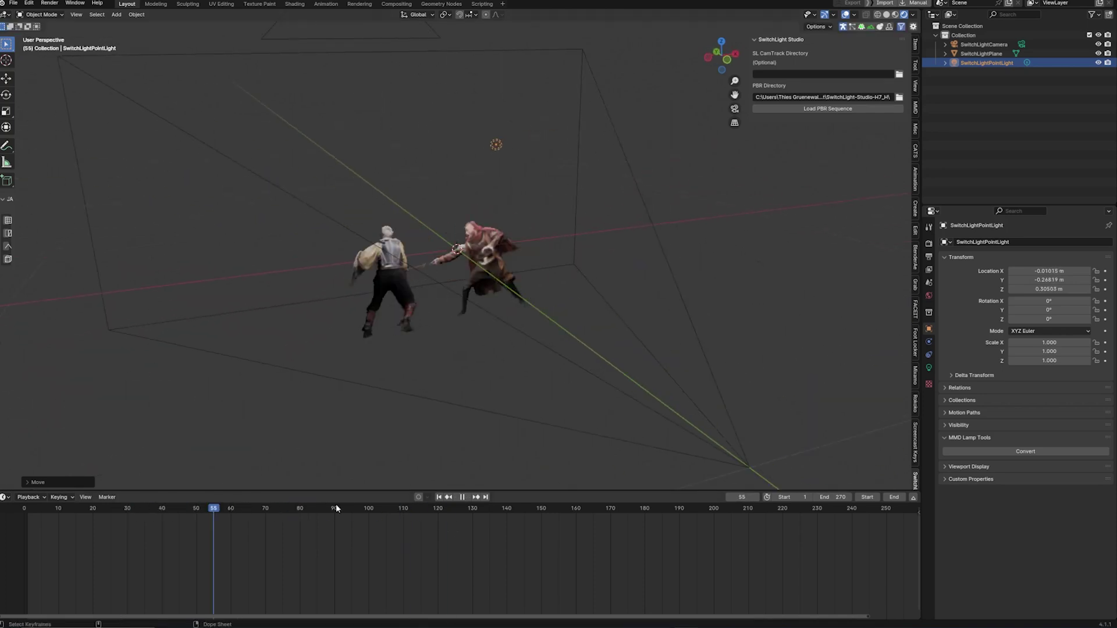
left_click_drag(336, 508, 582, 508)
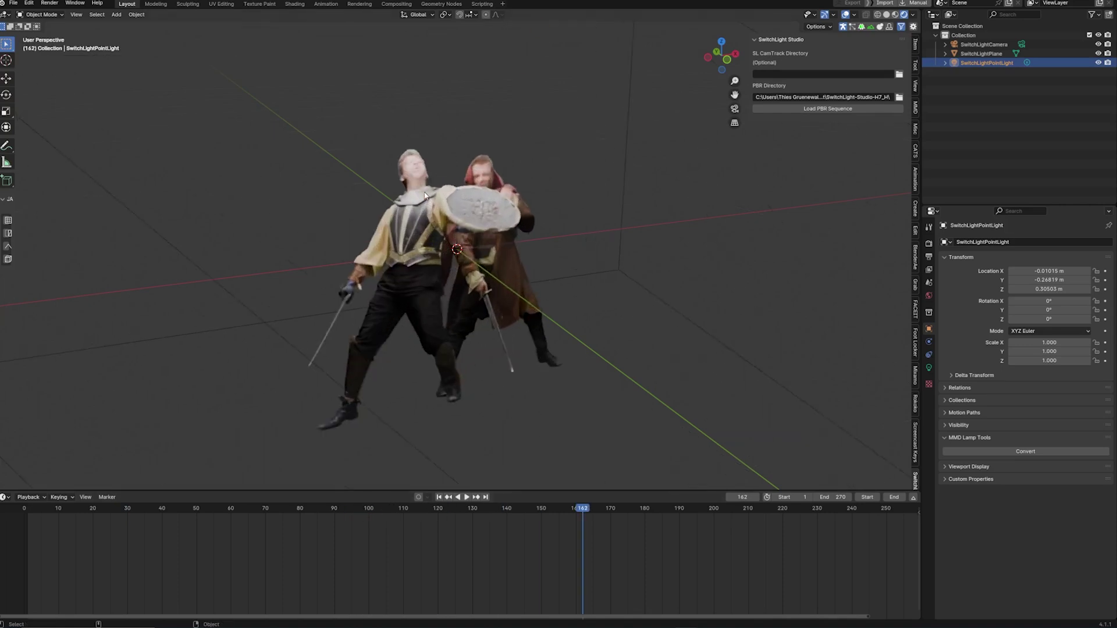
scroll(425, 196, "up", 2)
middle_click_drag(556, 172, 525, 164)
scroll(525, 174, "down", 4)
left_click_drag(371, 509, 241, 508)
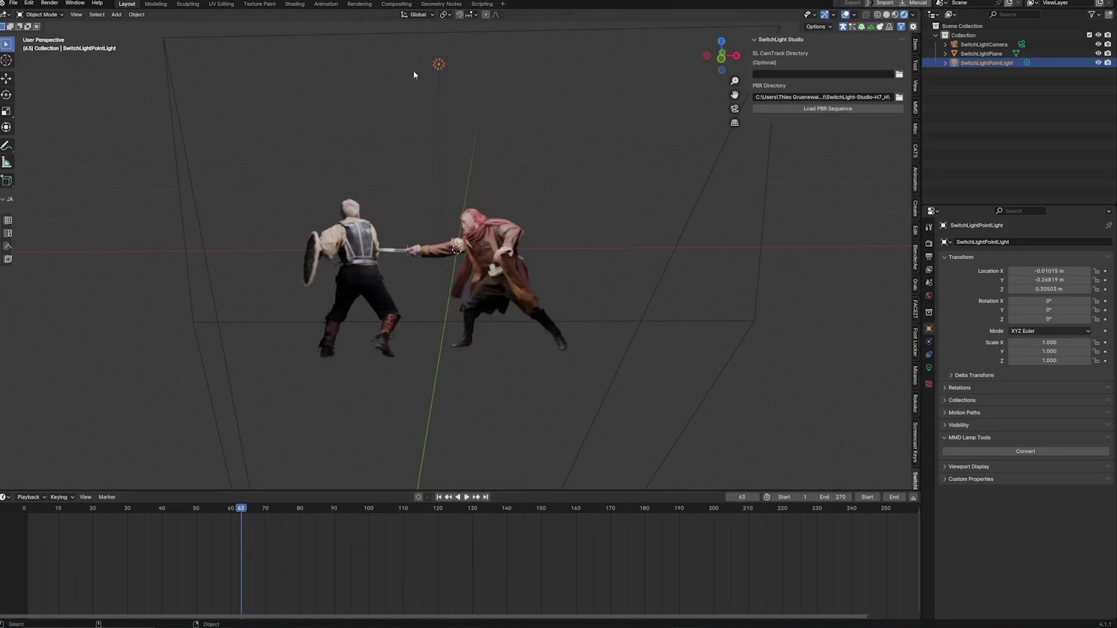
Shift the point light to about X 0.04 m, Y -0.27 m, Z 0.3 m and check the lighting at frame 158
left_click_drag(438, 63, 466, 65)
scroll(436, 332, "up", 5)
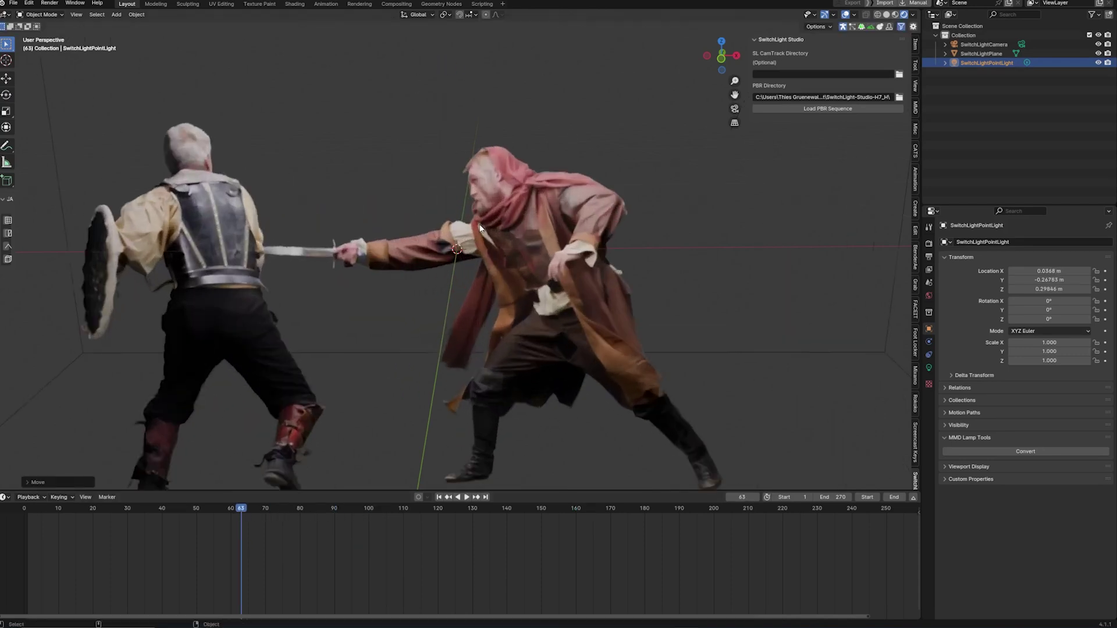
left_click_drag(241, 514, 569, 512)
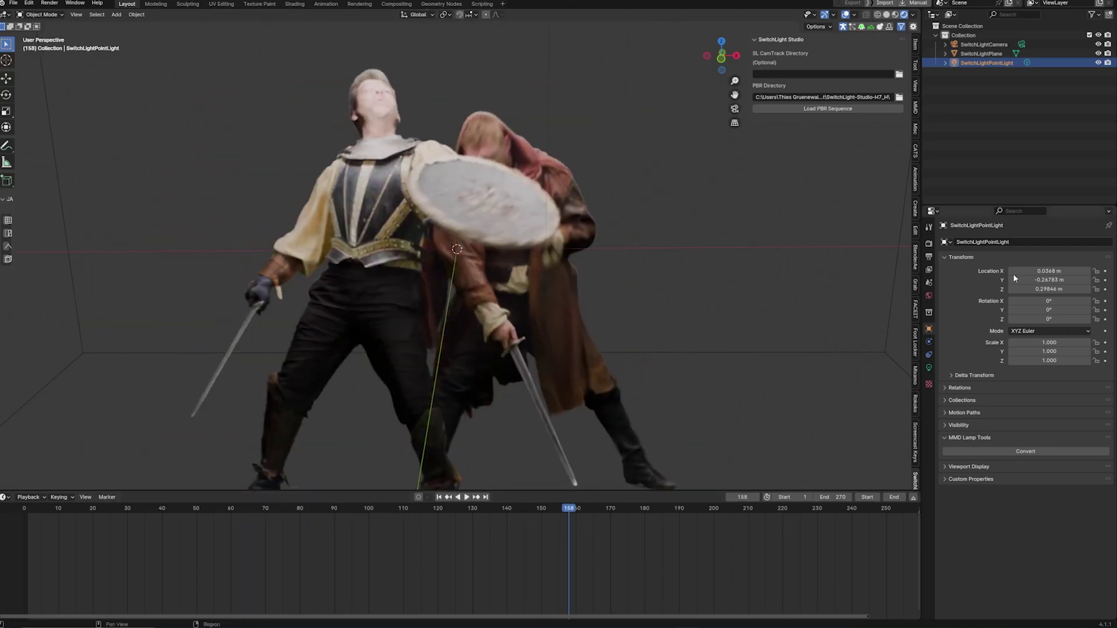
Set the point light's power to 3 W and review the dimmer lighting through the sequence up to frame 189
left_click(928, 368)
left_click(1053, 305)
type("3")
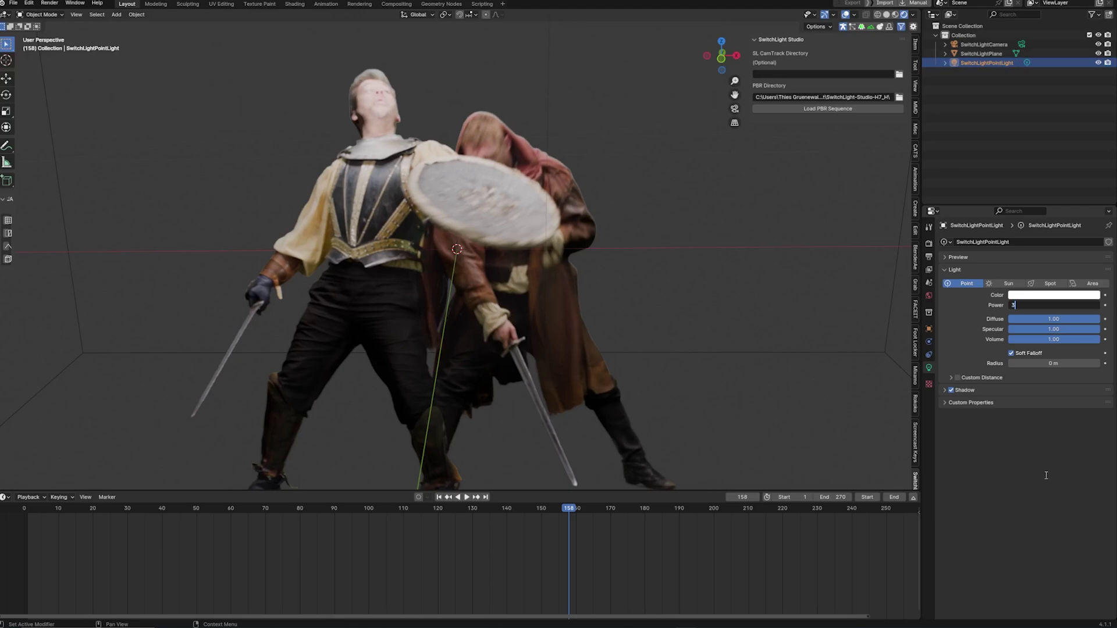
key("Return")
left_click(458, 497)
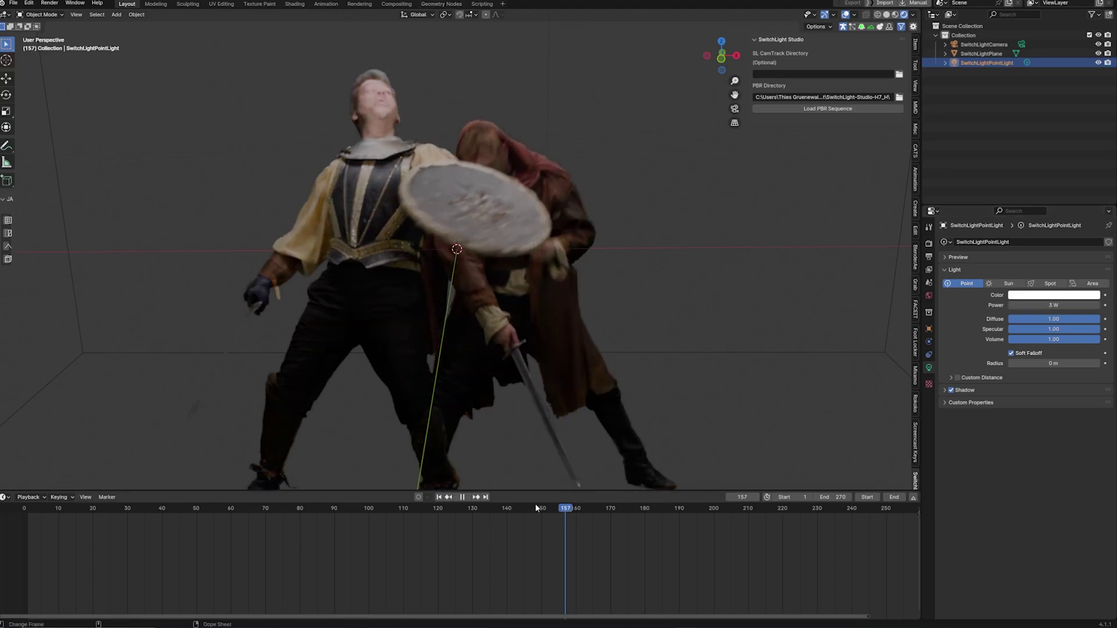
left_click_drag(90, 472, 675, 509)
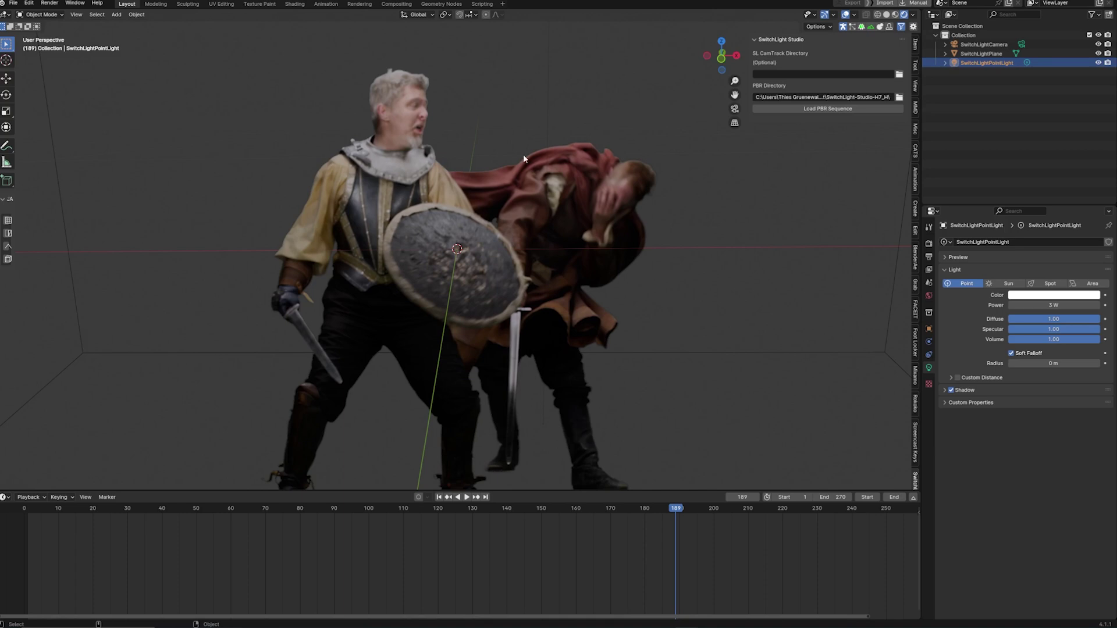
Shift the SwitchLight point light slightly sideways above the fighters
scroll(535, 145, "down", 5)
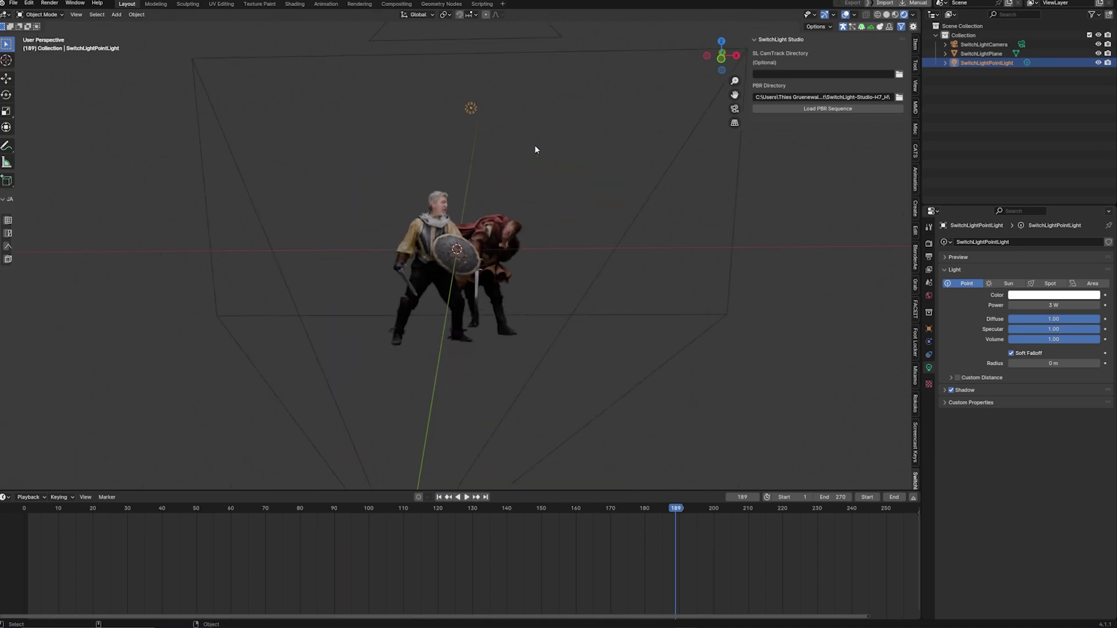
middle_click_drag(482, 137, 423, 114)
key("g")
left_click(378, 118)
scroll(474, 250, "up", 5)
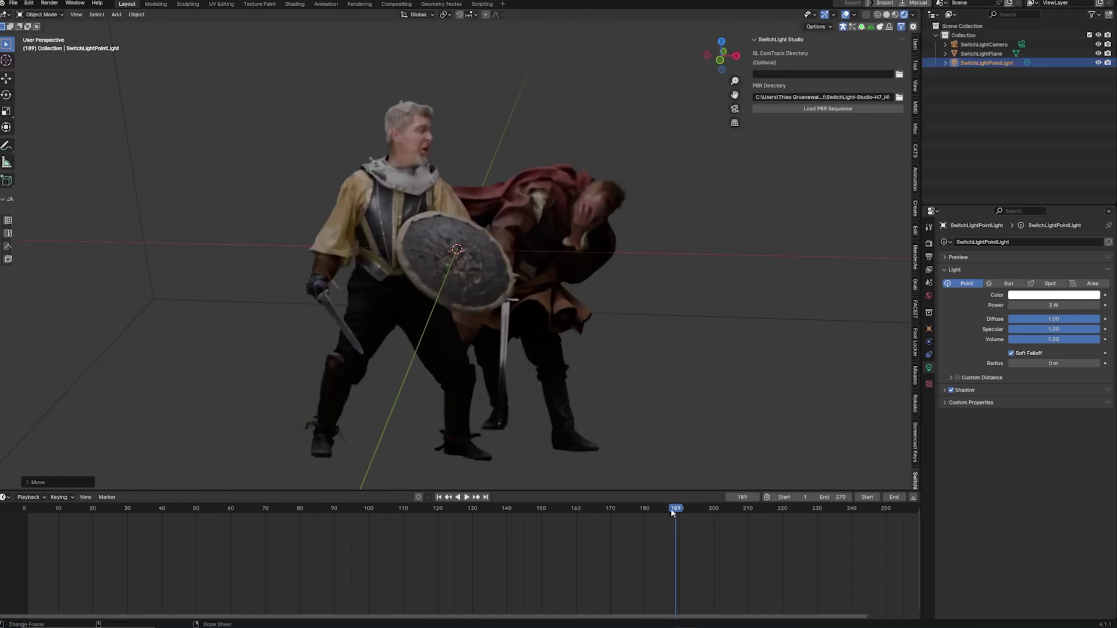
Play and scrub the fight sequence between frames 30 and 198 to review how the light falls on the fighters
left_click_drag(671, 508, 205, 479)
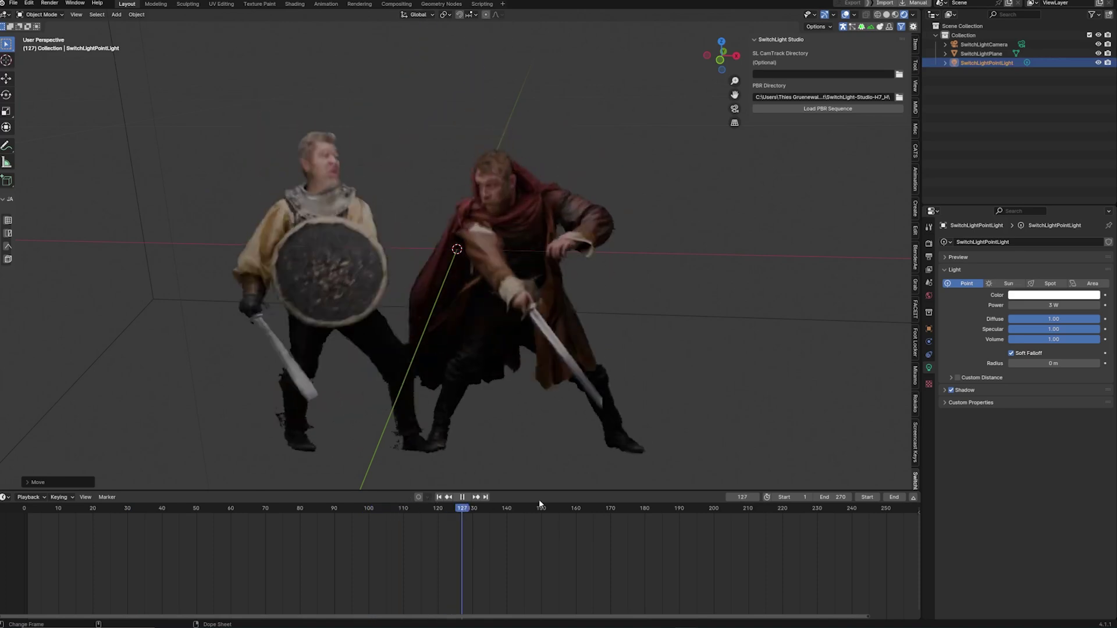
key("space")
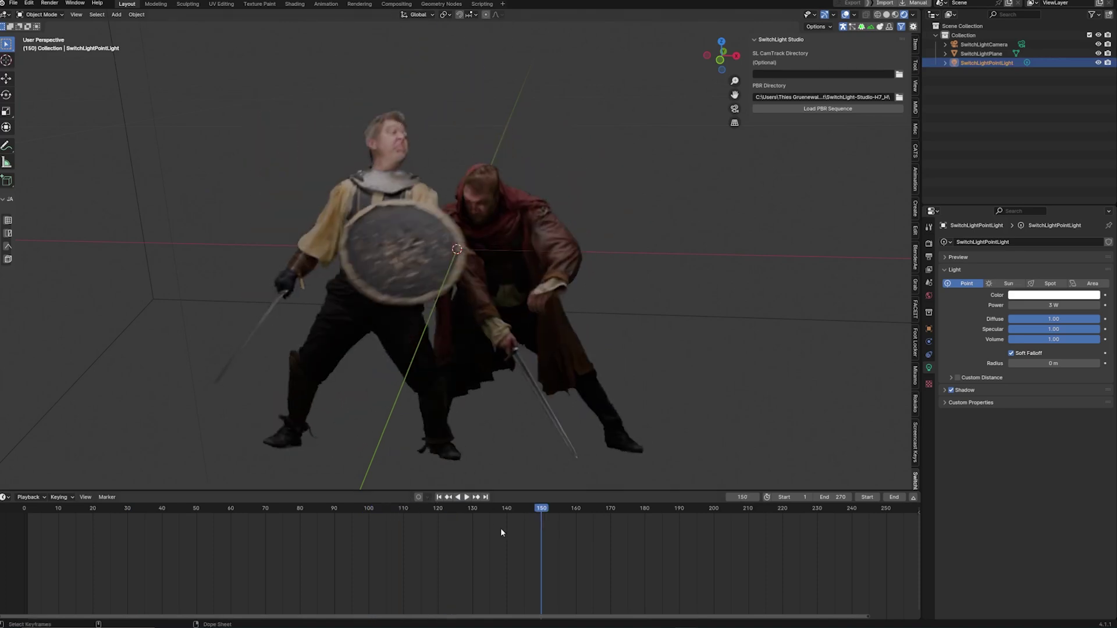
left_click_drag(541, 509, 127, 497)
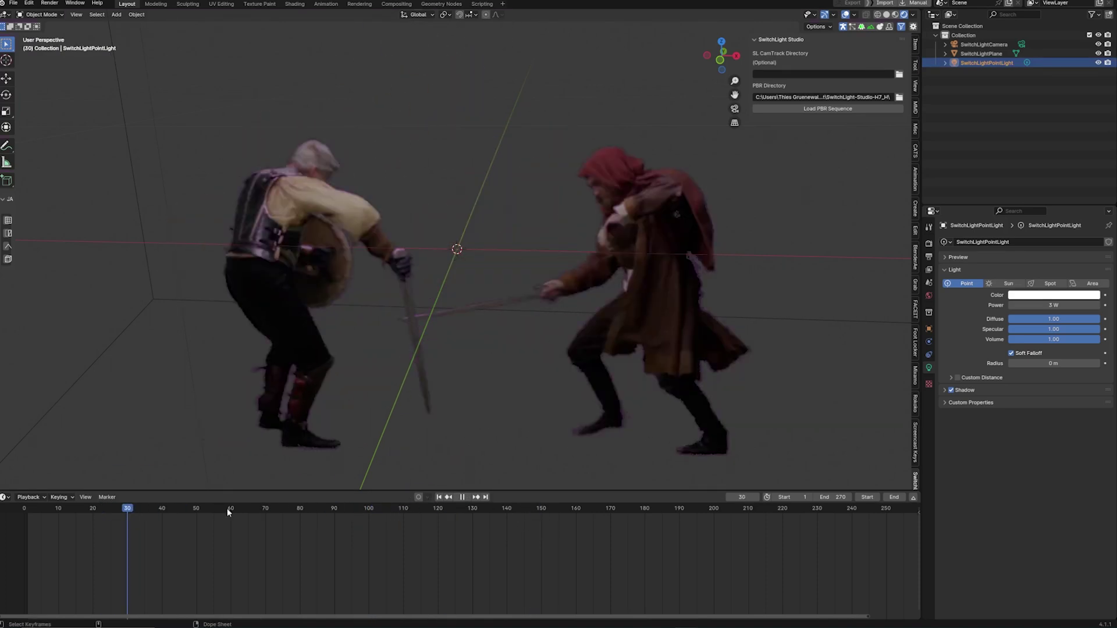
key("space")
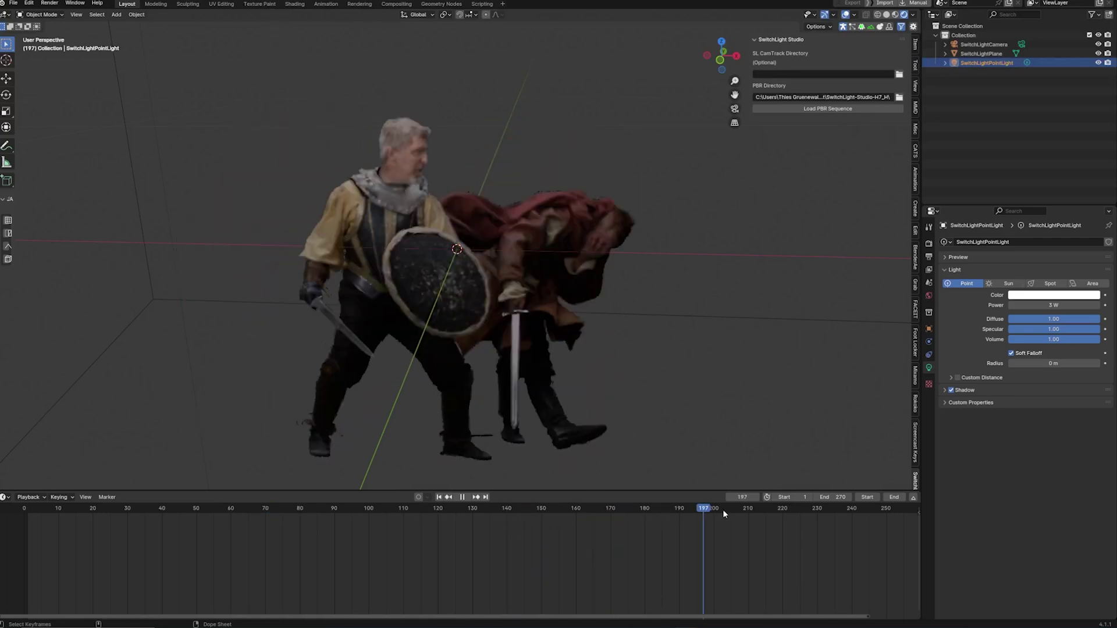
left_click_drag(340, 501, 705, 527)
key("space")
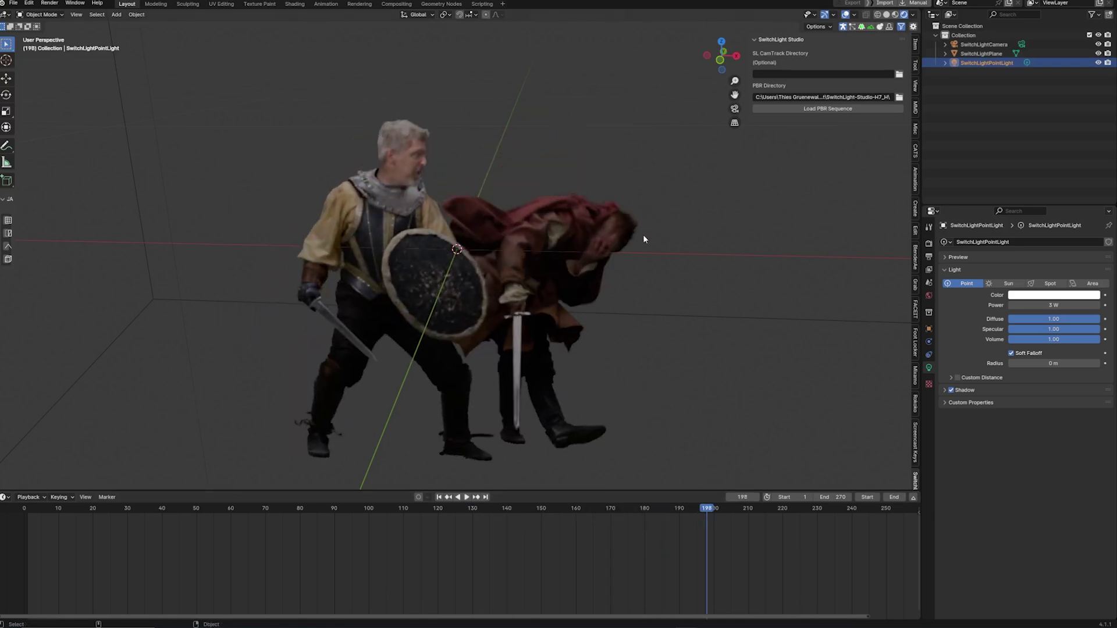
Reposition the point light above the fighters at frame 198 and check the lighting by playing the sequence up to frame 167
scroll(605, 227, "down", 4)
key("g")
left_click(437, 242)
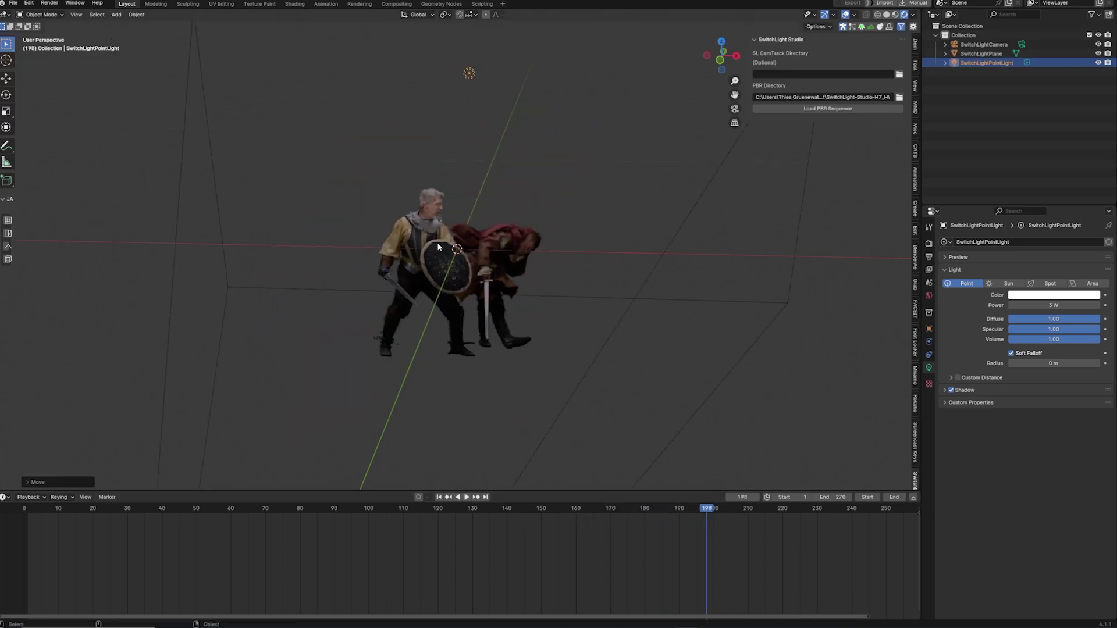
scroll(453, 185, "up", 6)
key("shift+ctrl+space")
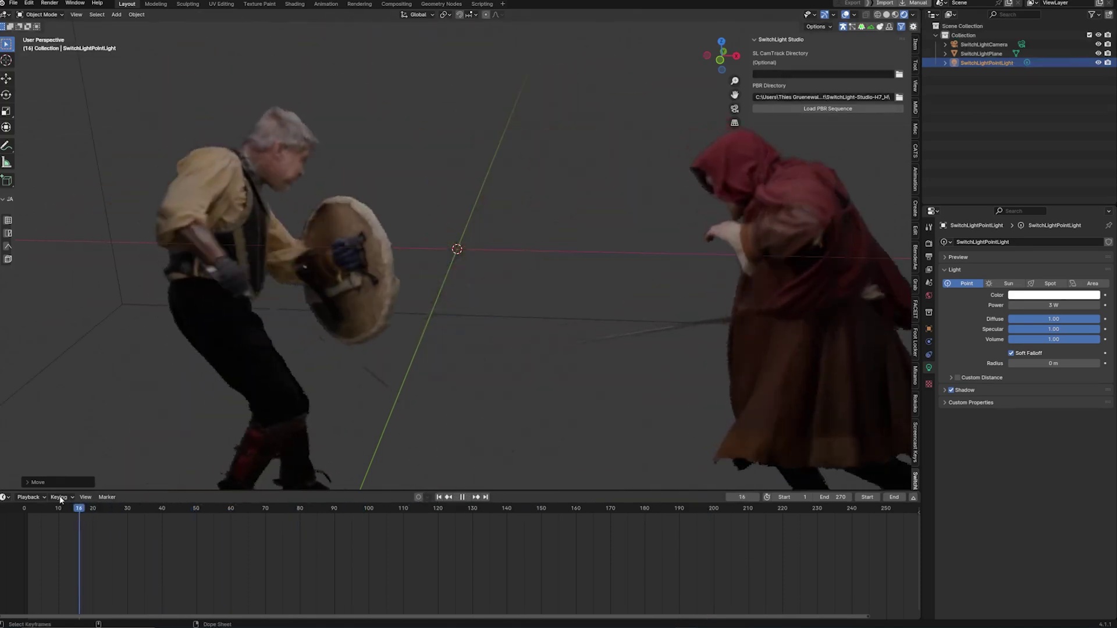
key("space")
scroll(591, 223, "down", 3)
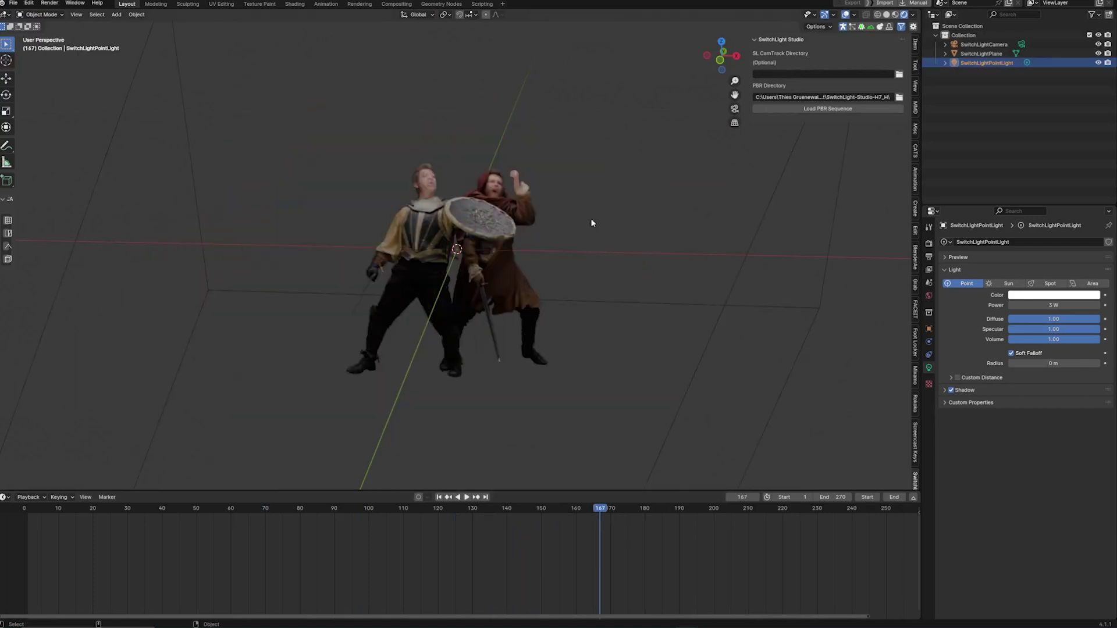
scroll(527, 238, "down", 2)
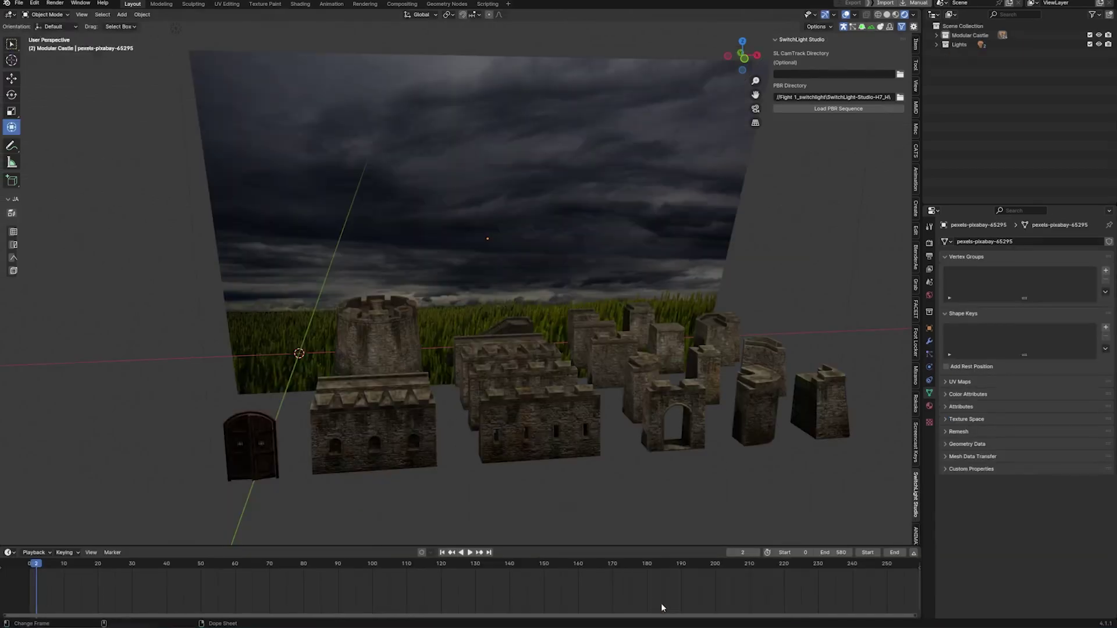
Inspect the modular castle pieces and the stormy sky backdrop in the castle scene from several angles
scroll(438, 166, "up", 1)
scroll(441, 157, "down", 2)
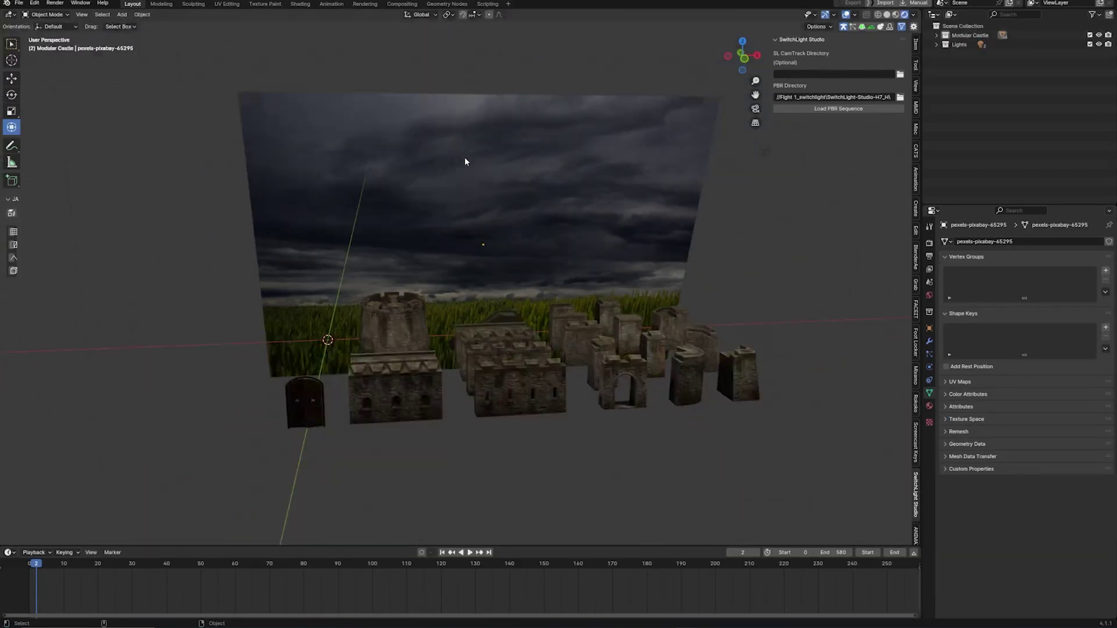
middle_click_drag(574, 158, 565, 150)
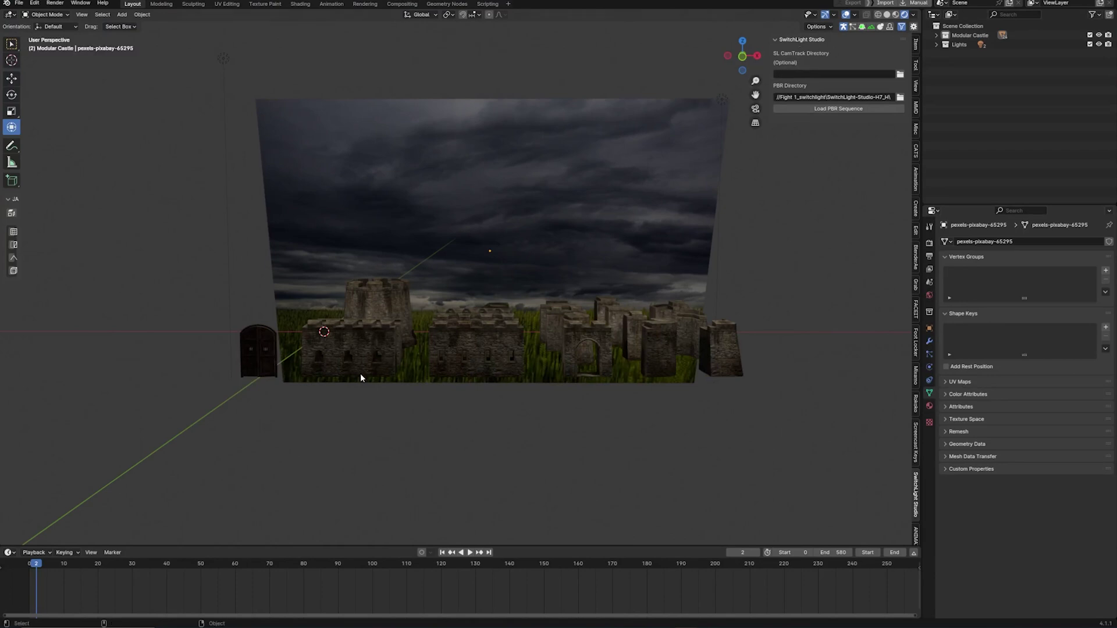
middle_click_drag(494, 254, 466, 242)
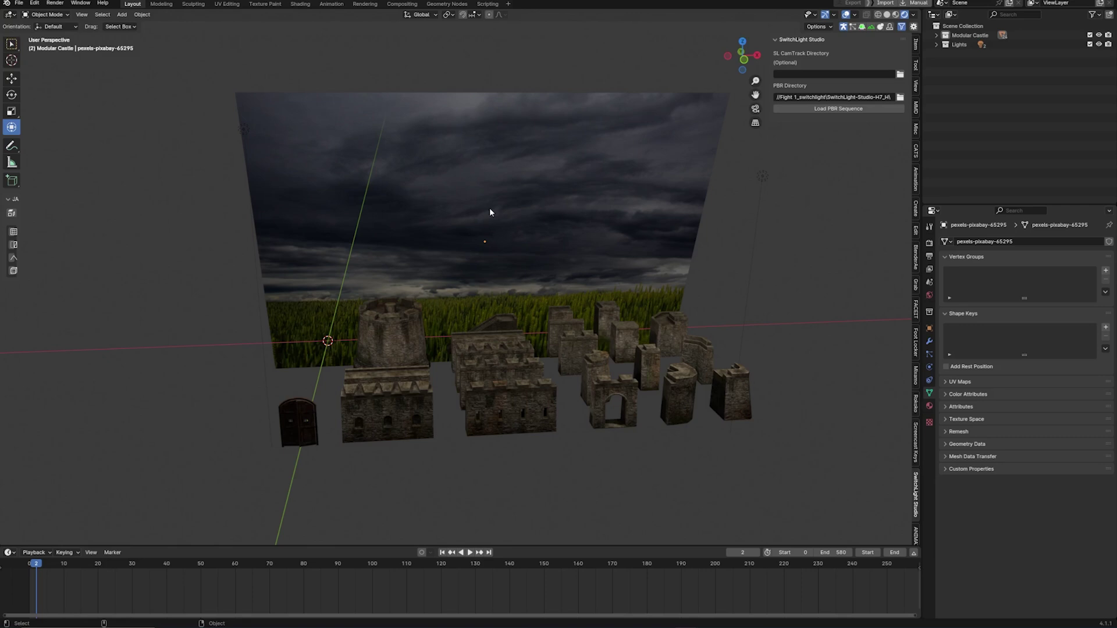
left_click(853, 113)
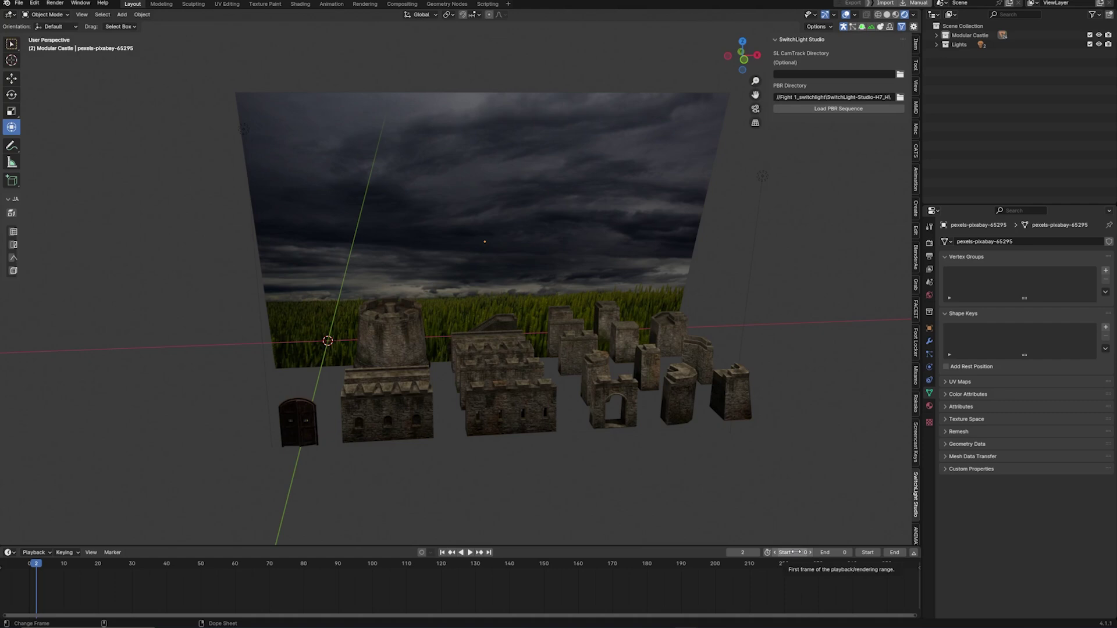
Set the castle scene's frame range to start at 1 and end at 270
left_click(796, 552)
type("1")
key("Return")
left_click(834, 550)
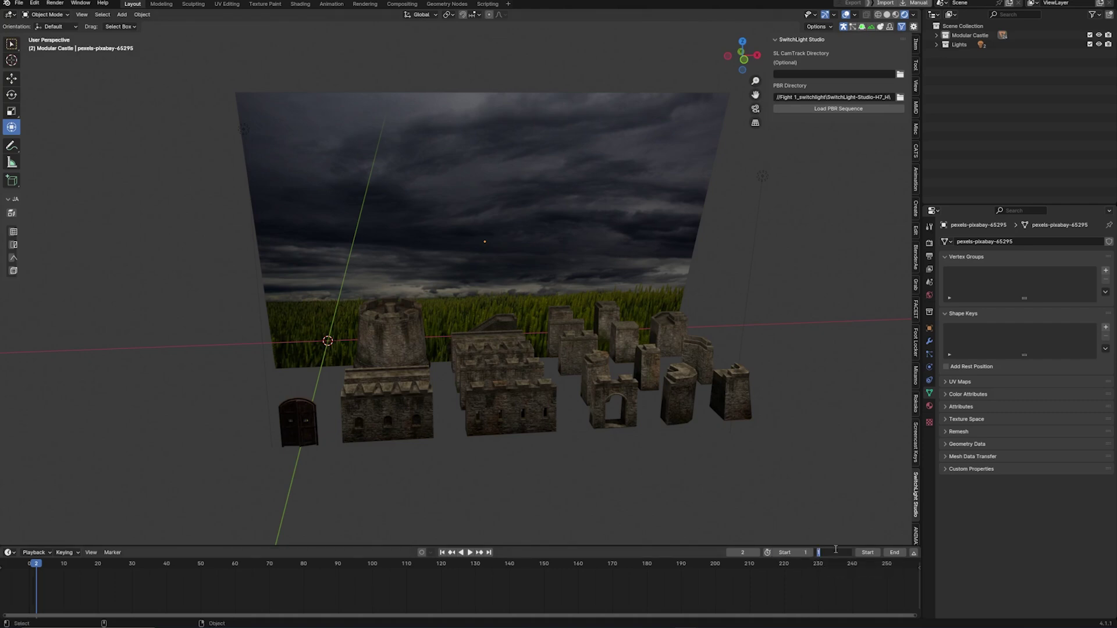
key("Return")
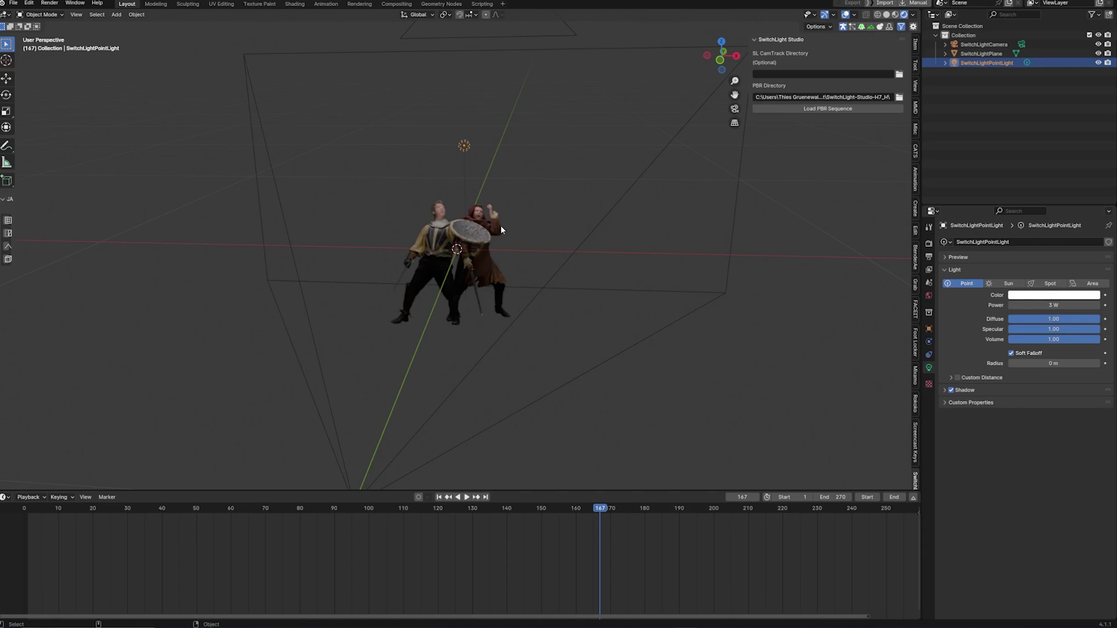
Select SwitchLightCamera together with SwitchLightPlane in the fighters' scene and copy both
middle_click_drag(500, 230, 445, 36)
left_click(450, 47)
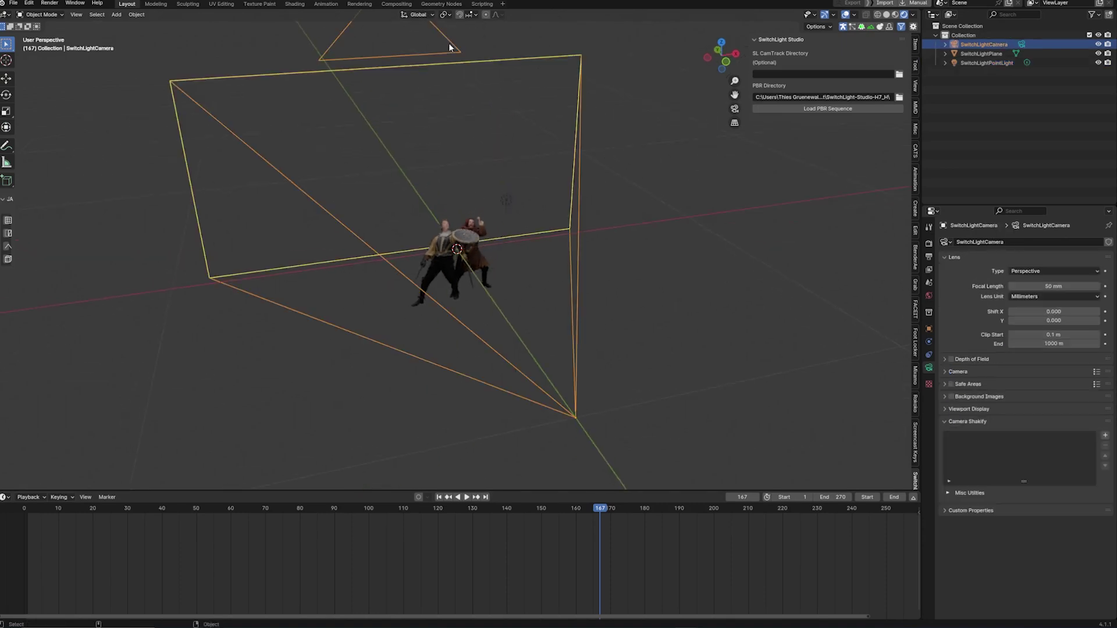
left_click(479, 236, "shift")
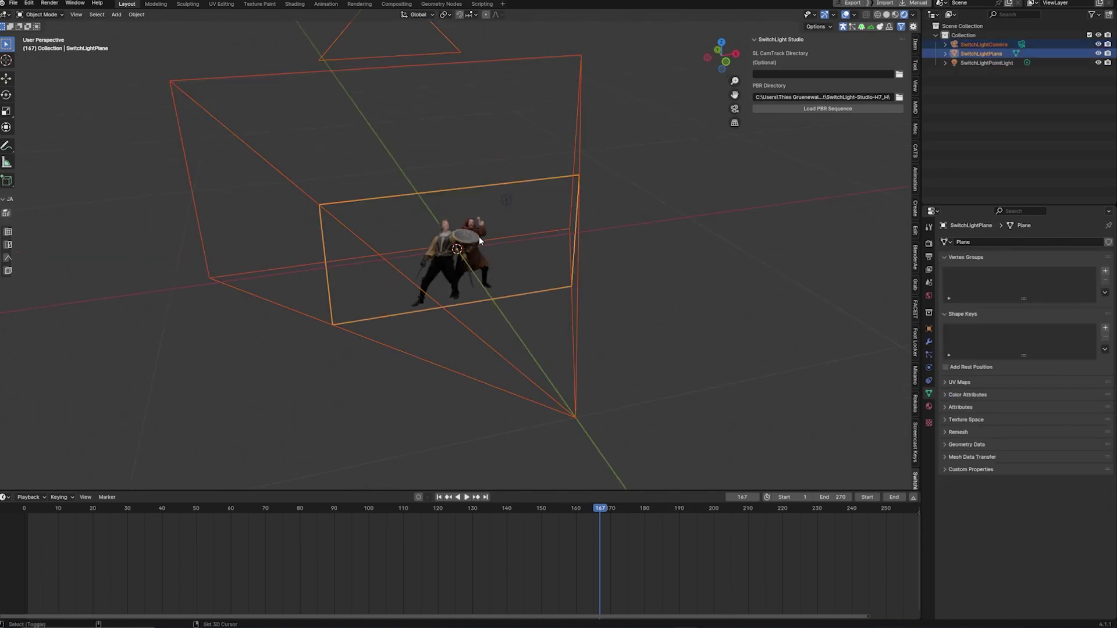
key("ctrl+c")
left_click(427, 232)
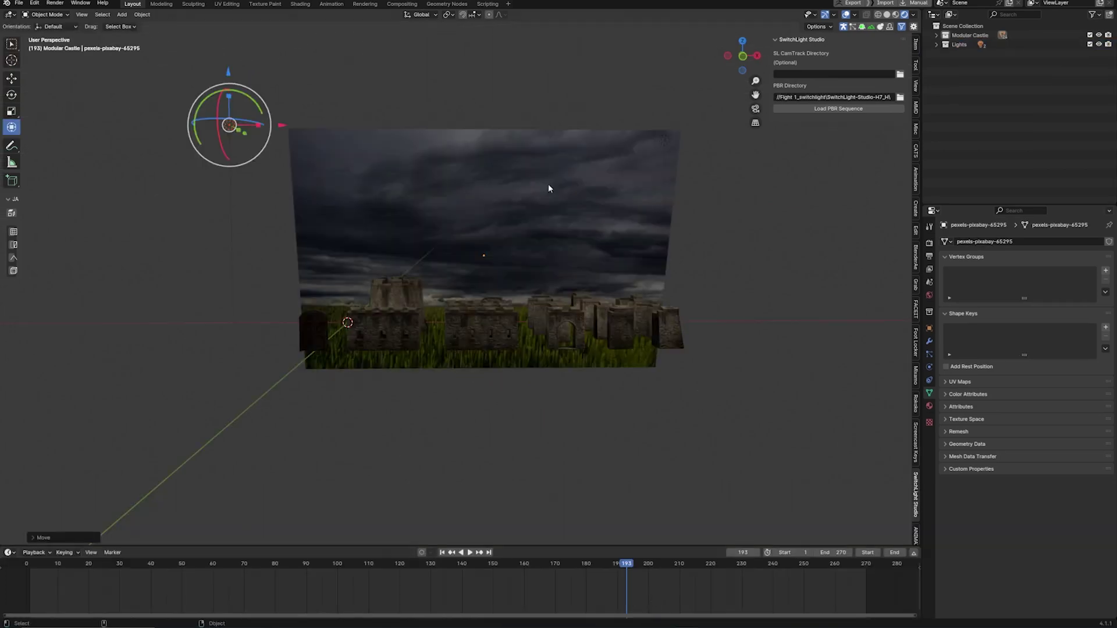
Paste the copied camera and fighter plane into the castle scene's root Scene Collection and look through the camera
middle_click_drag(385, 211, 489, 289)
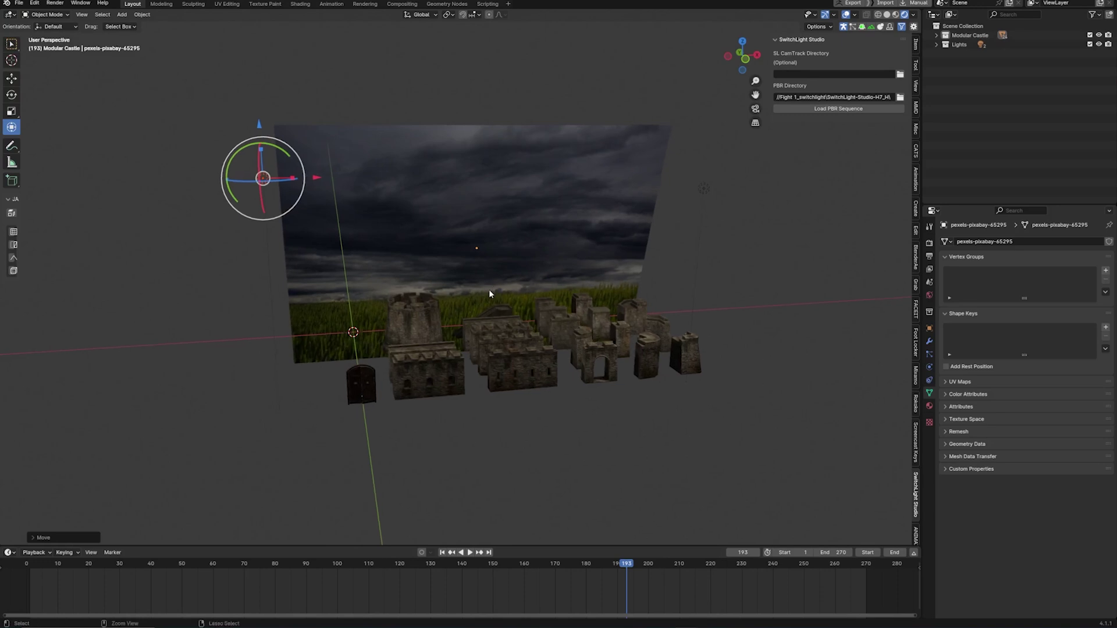
left_click(962, 26)
key("ctrl+v")
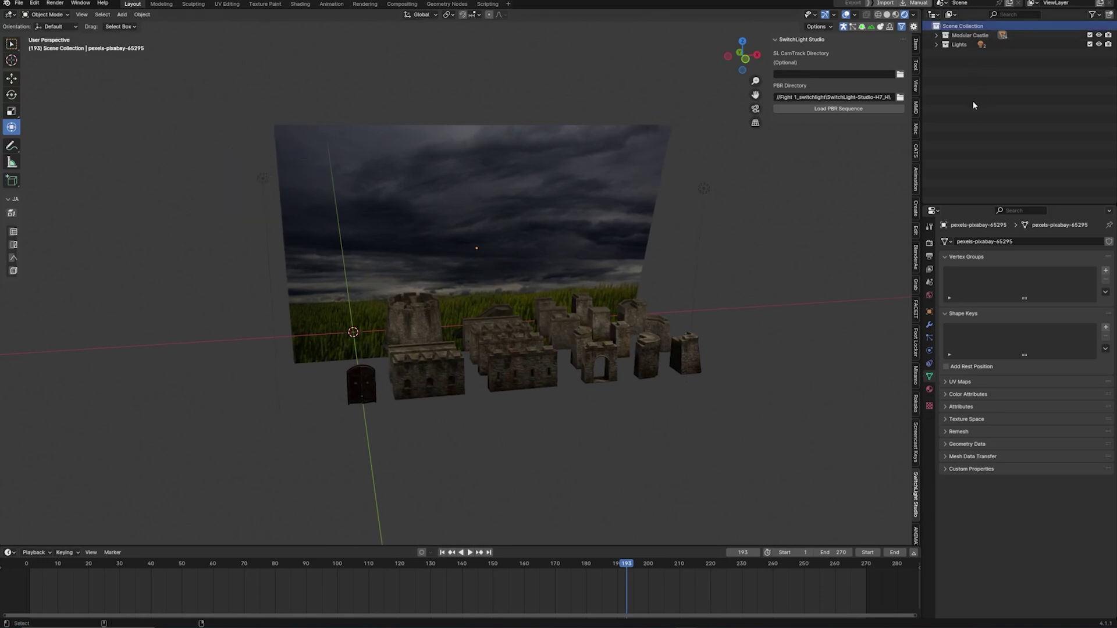
middle_click_drag(458, 261, 343, 261)
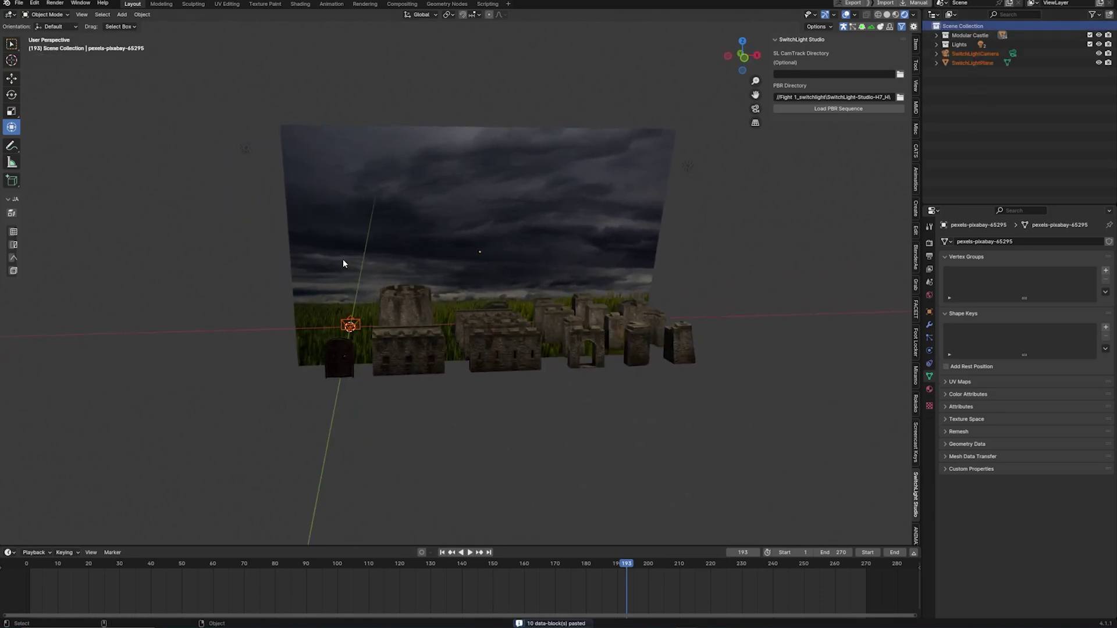
key("KP_0")
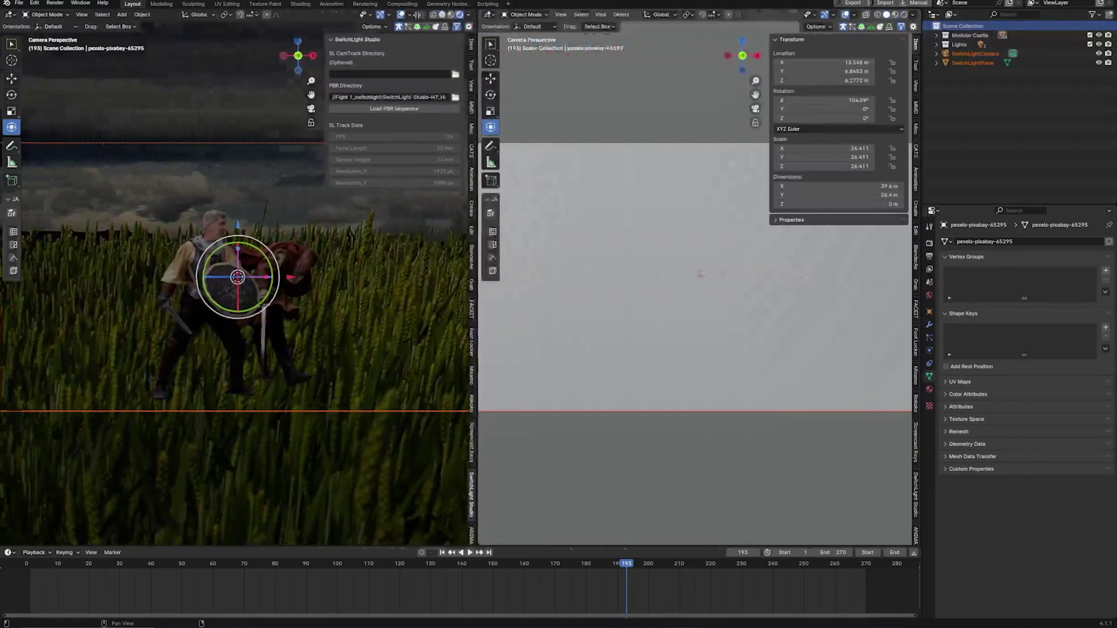
Split the 3D viewport in two, hide the sidebar and toolbar in the rendered camera view, and fit the camera frame there
left_click_drag(416, 15, 390, 16)
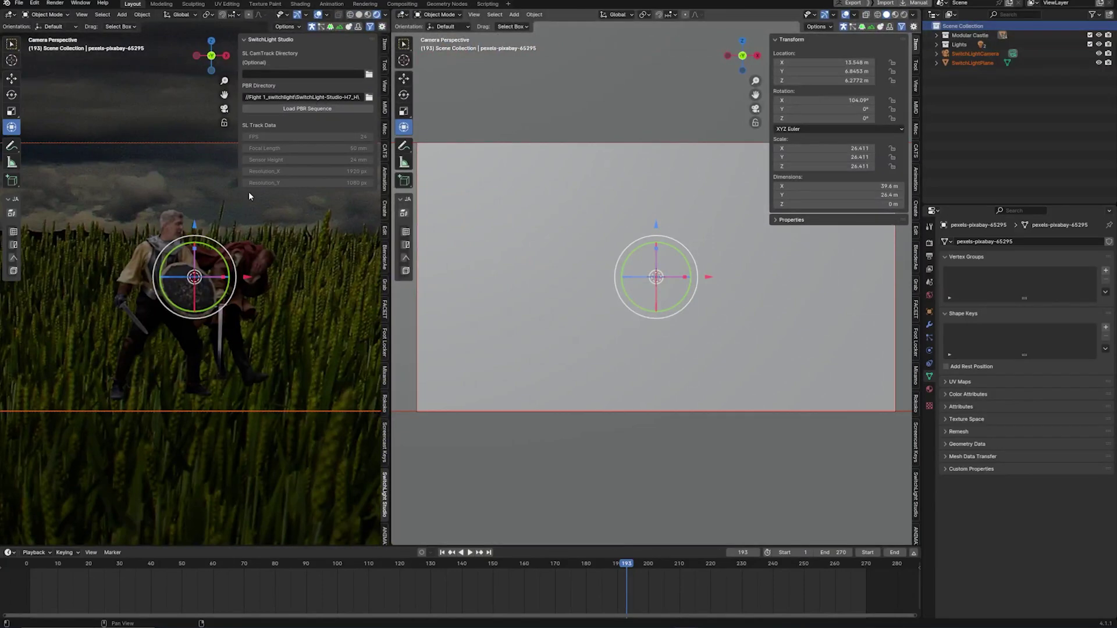
key("n")
key("t")
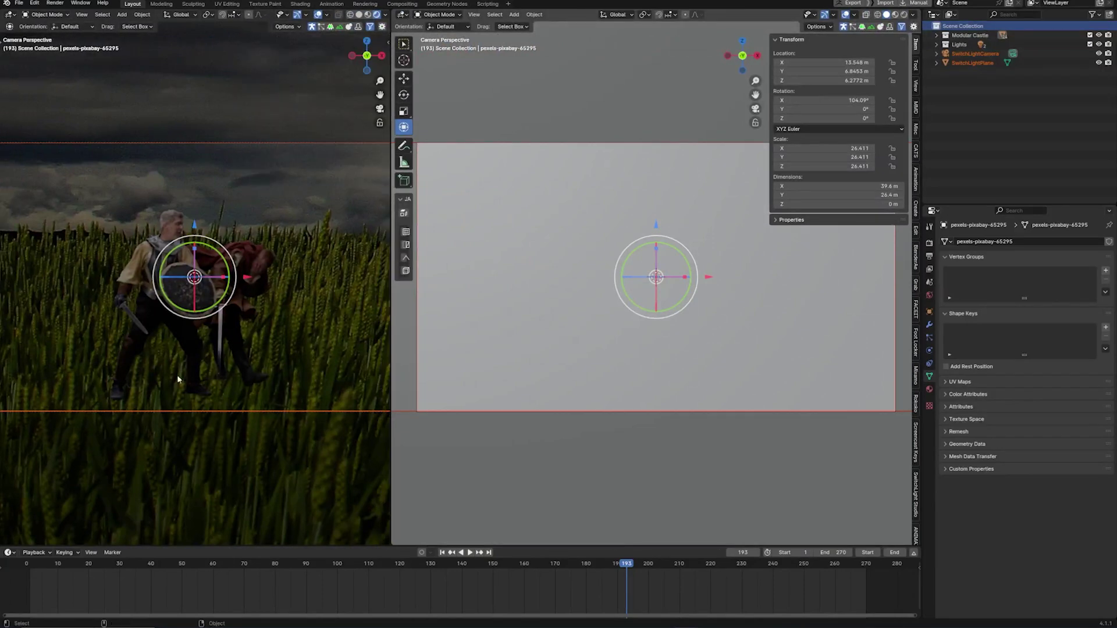
key("Home")
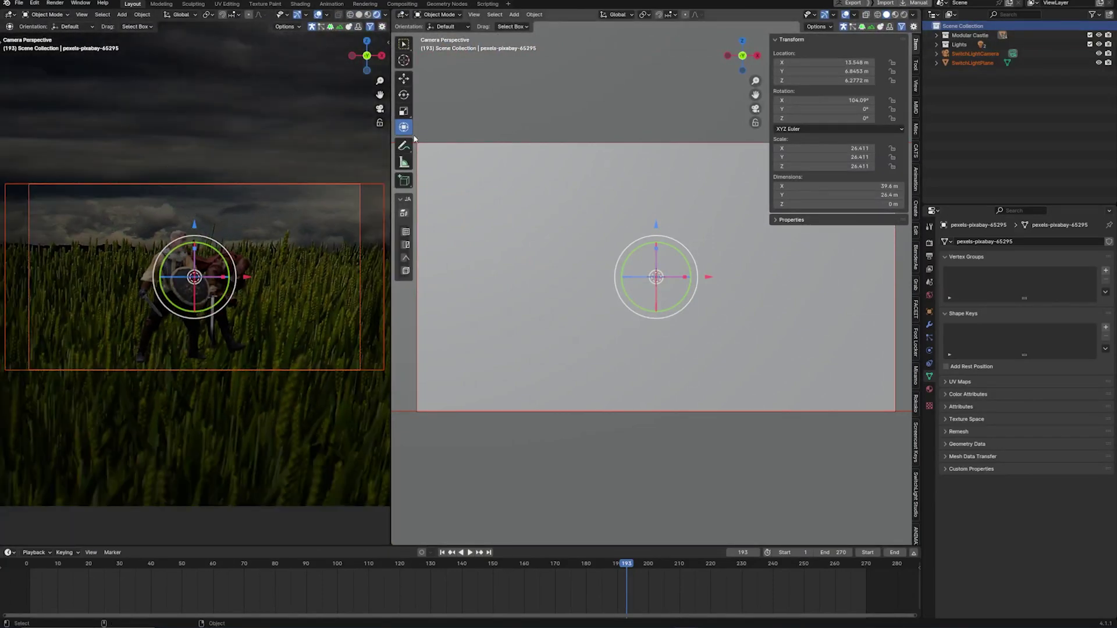
Set the passepartout opacity of SwitchLightCamera to 1.000 in its viewport display settings
left_click(973, 52)
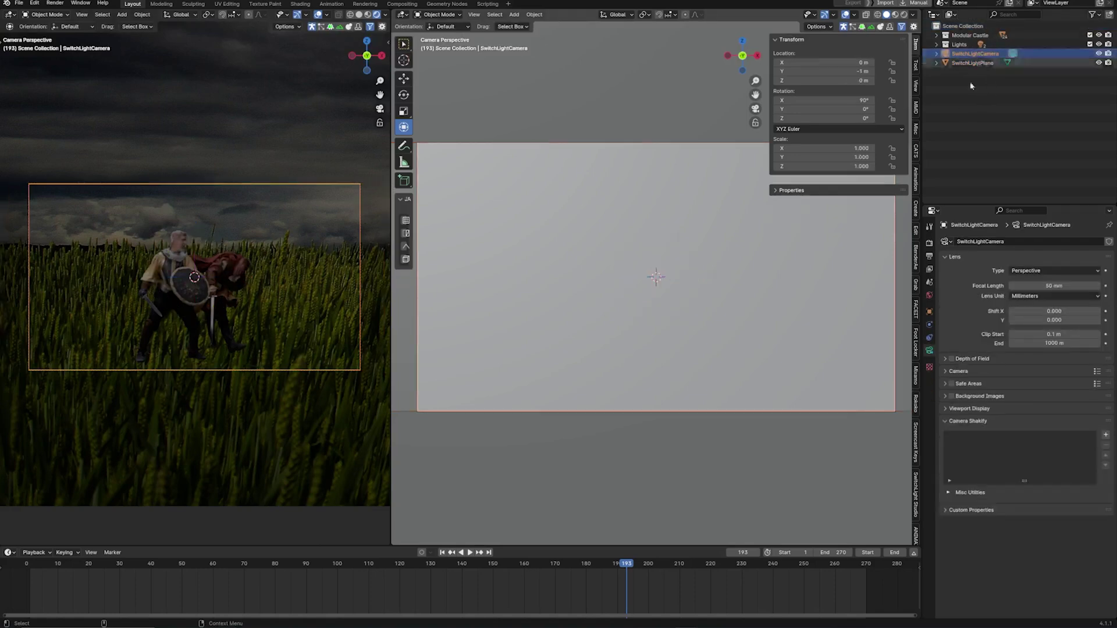
left_click(944, 408)
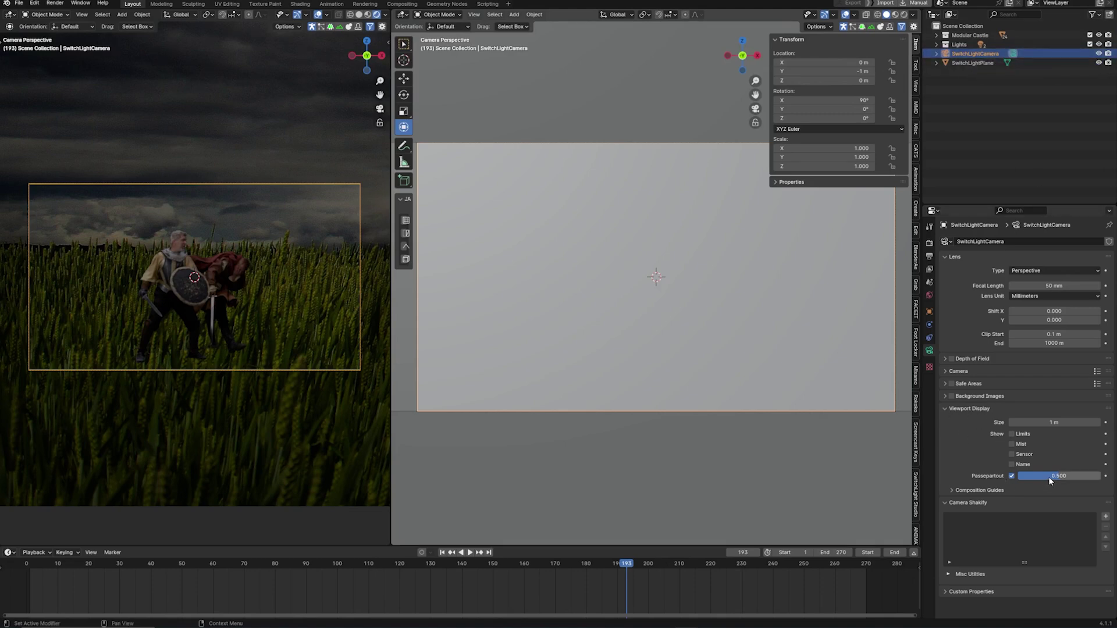
left_click_drag(1048, 477, 1096, 477)
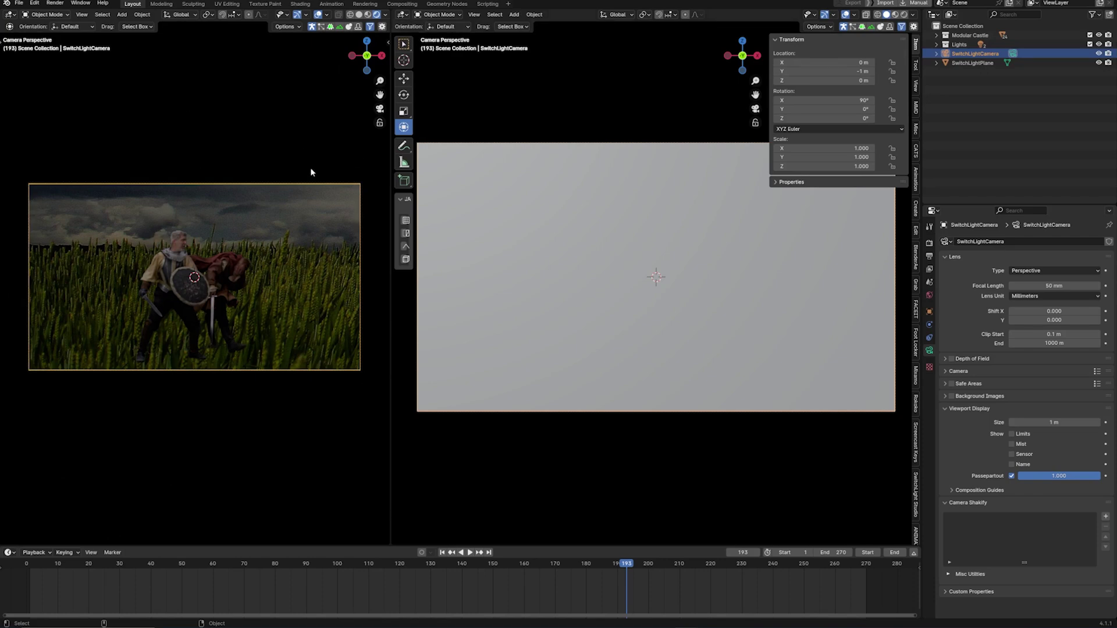
Move SwitchLightCamera and SwitchLightPlane together away from the backdrop and slightly above the ground
middle_click_drag(596, 127, 678, 240)
left_click(983, 63, "ctrl")
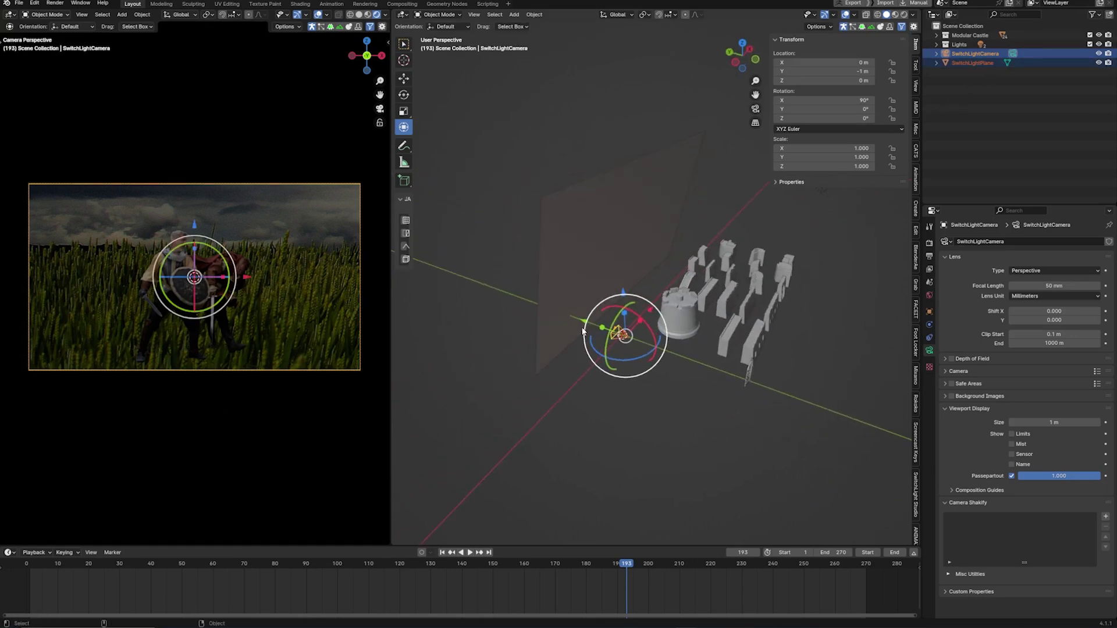
left_click_drag(586, 324, 690, 291)
Scale the stormy sky backdrop plane up to about 29.84
left_click(663, 204)
middle_click_drag(663, 203, 584, 176)
key("s")
left_click(735, 209)
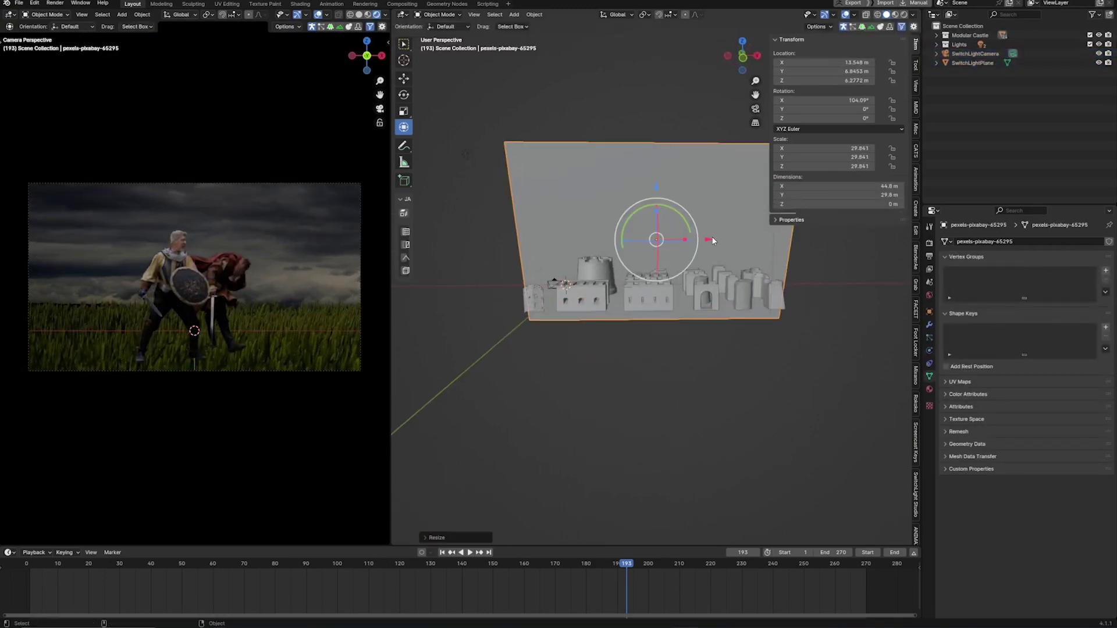
Move the backdrop plane to about X 10.37 m and Z 4.54 m so more sky fills the camera frame
left_click_drag(709, 239, 696, 240)
left_click_drag(646, 188, 647, 200)
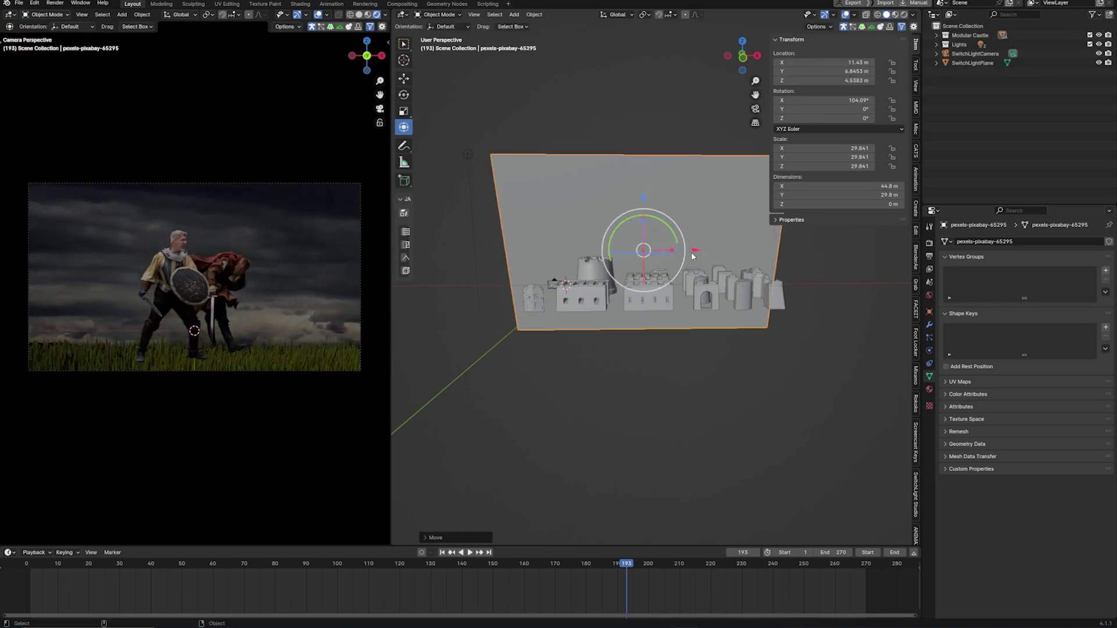
left_click_drag(657, 242, 650, 242)
Move the straight walkway wall piece along X to about 0.27 m, in line with the fighters
middle_click_drag(638, 114, 600, 153)
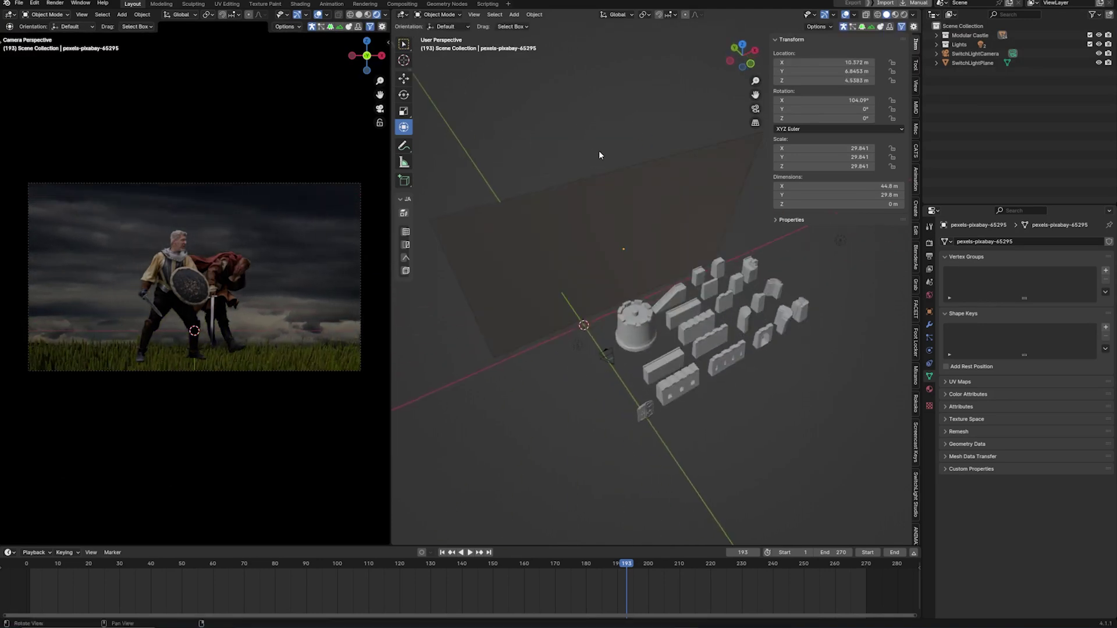
scroll(693, 320, "up", 3)
left_click(695, 324)
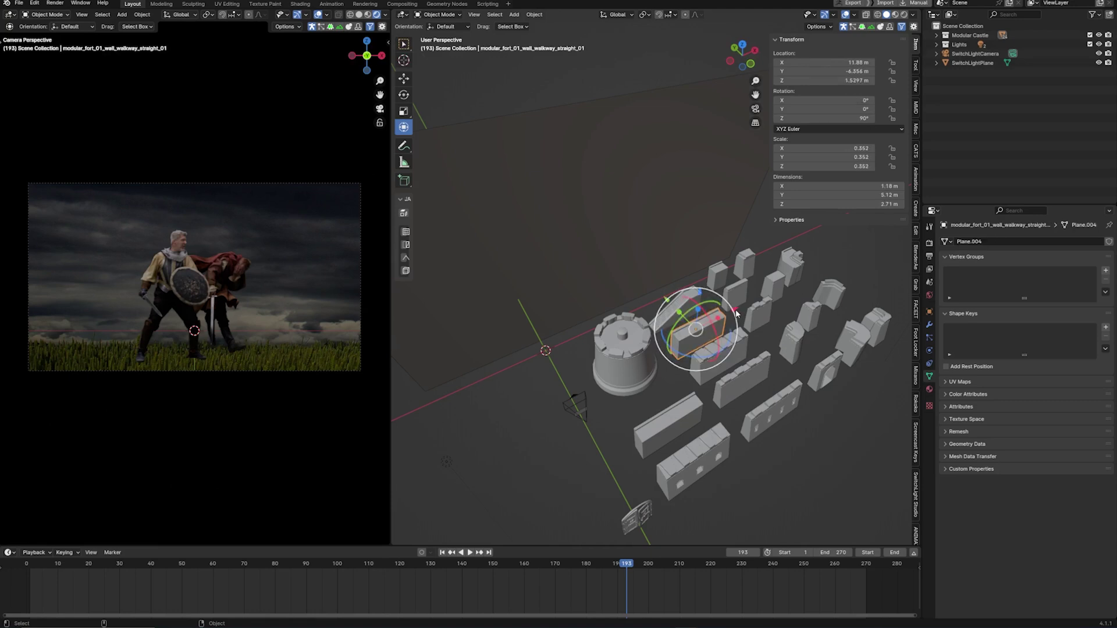
left_click_drag(735, 317, 611, 371)
Scale the walkway wall to 0.25 and move it to about Y -7.49 m and Z 0.35 m under the fighters
middle_click_drag(564, 354, 588, 328)
scroll(659, 325, "up", 4)
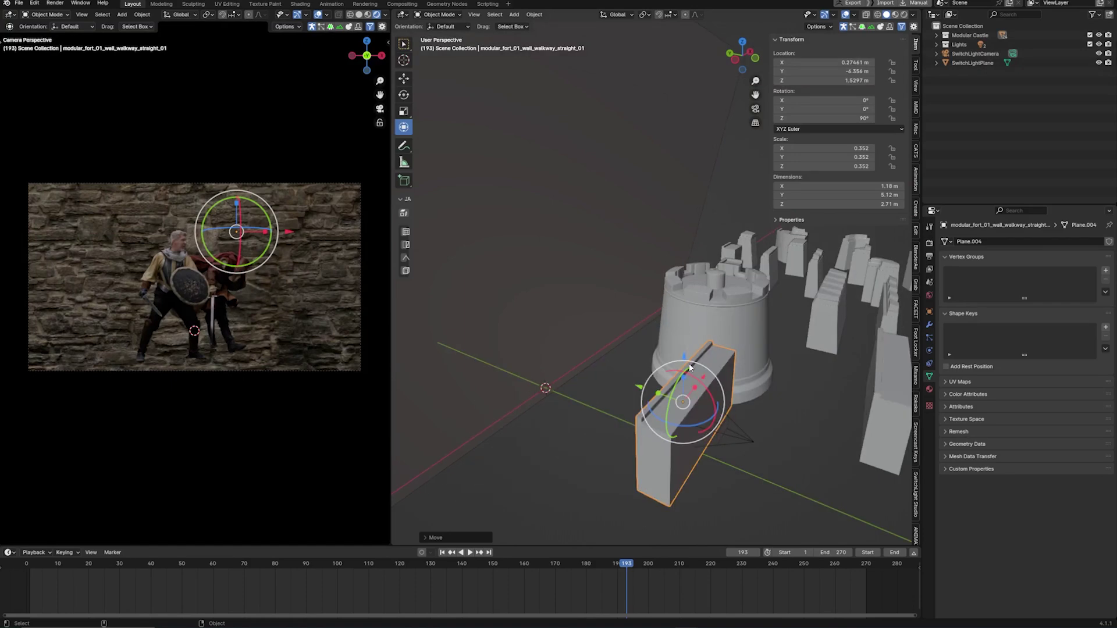
left_click_drag(689, 367, 665, 434)
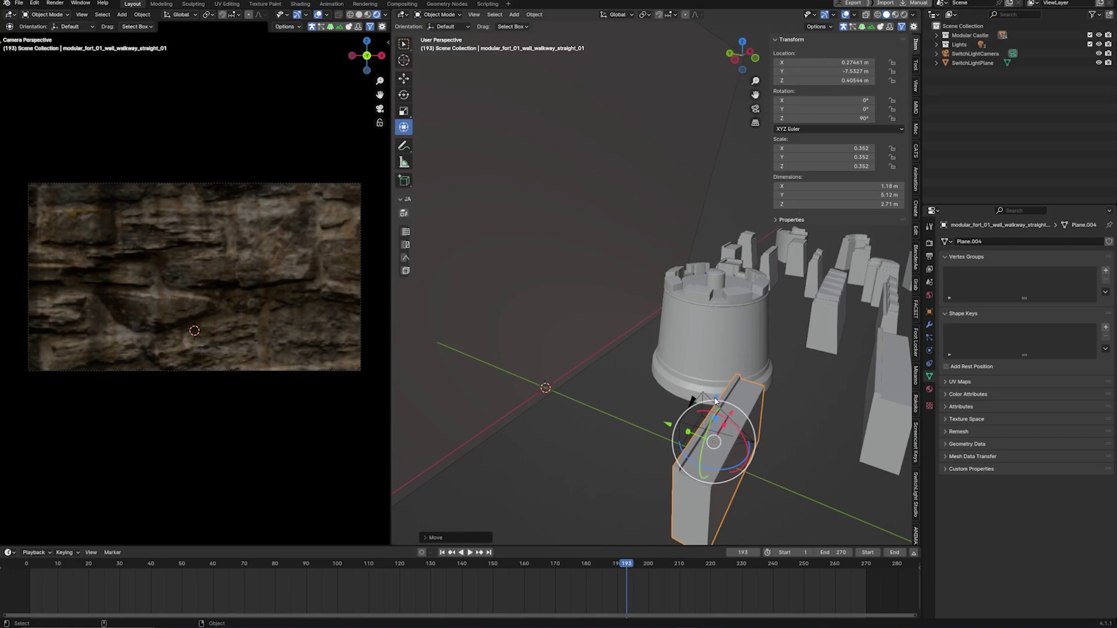
left_click_drag(715, 402, 716, 409)
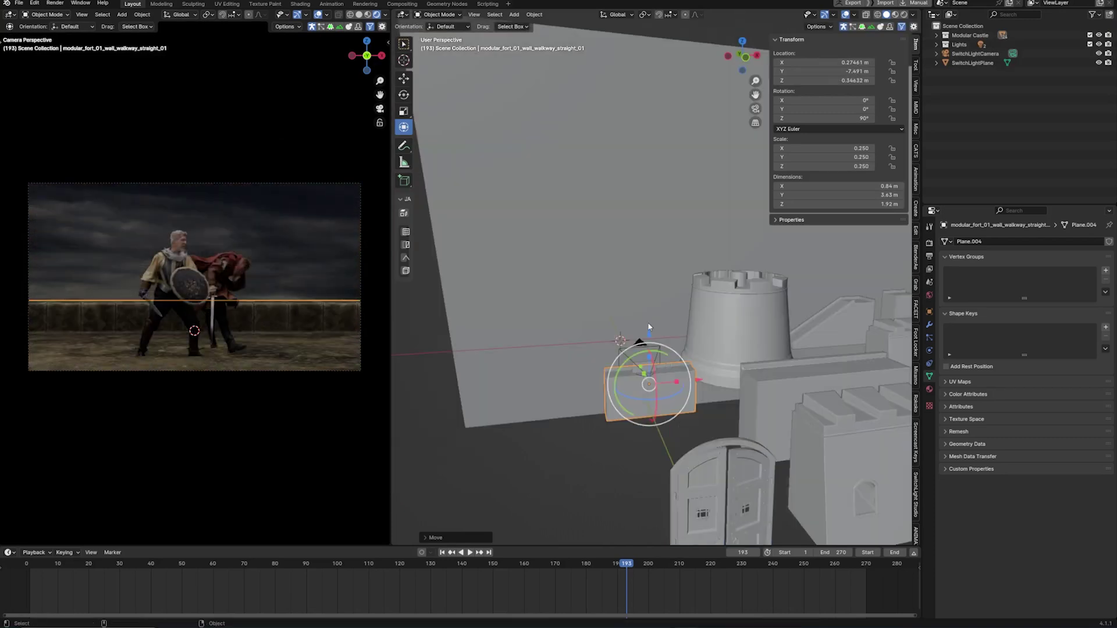
scroll(627, 356, "up", 3)
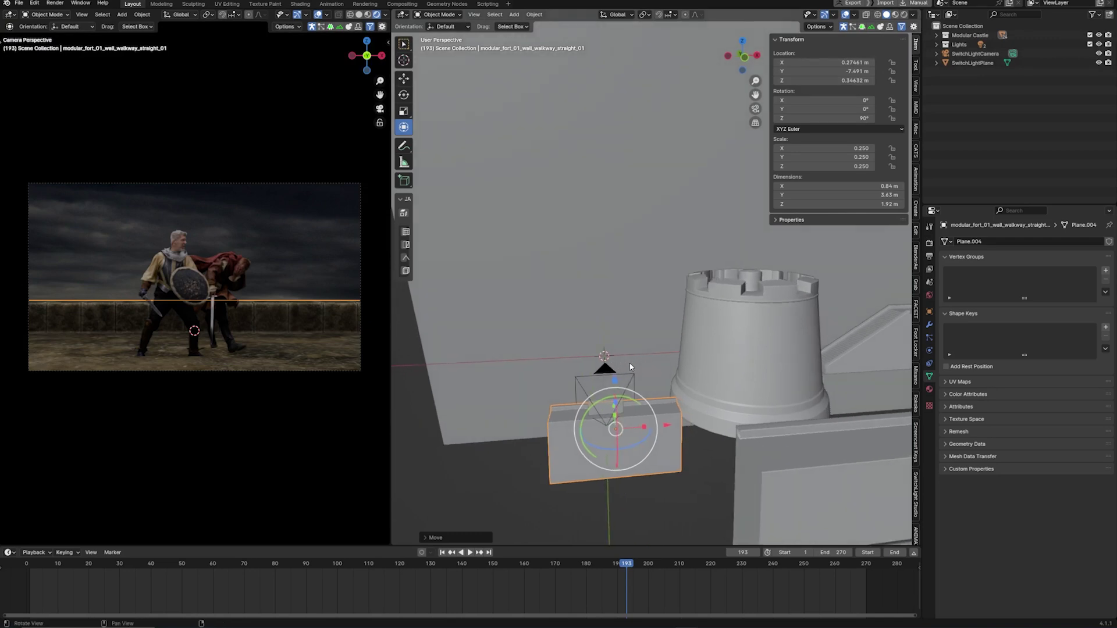
Shift the walkway wall to about X -0.14 m and Z 0.30 m, and go to frame 124
middle_click_drag(631, 365, 627, 356, "shift")
left_click_drag(663, 414, 646, 411)
left_click_drag(597, 367, 604, 364)
left_click_drag(623, 560, 412, 561)
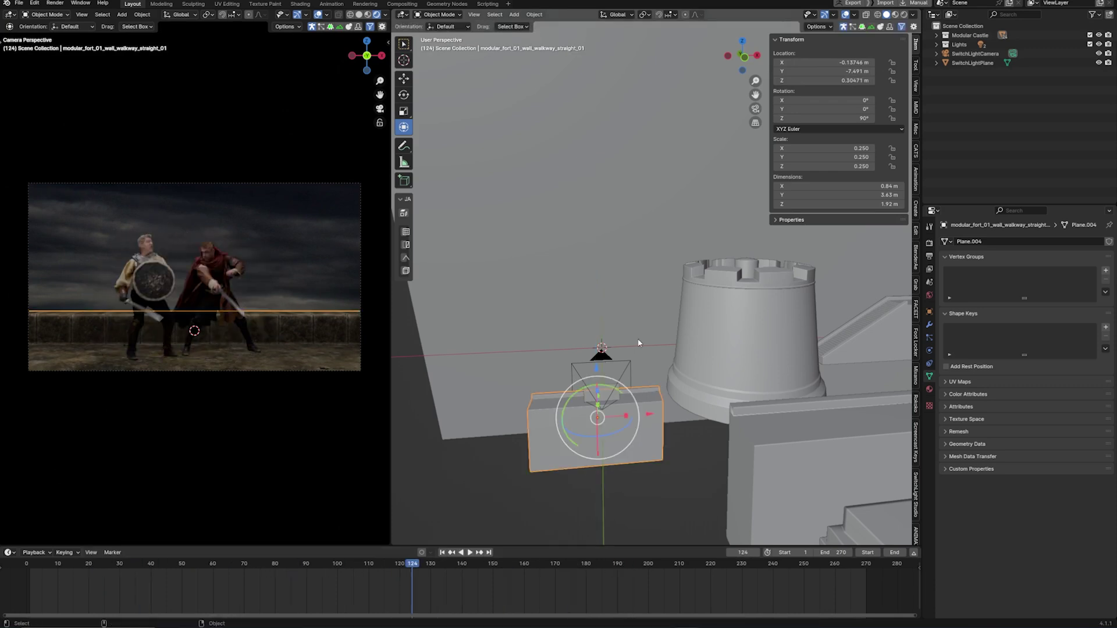
Move the point light Point.001 closer to the fighters, to about X -0.22 m and Z 6.02 m
scroll(643, 271, "down", 10)
middle_click_drag(621, 194, 594, 189)
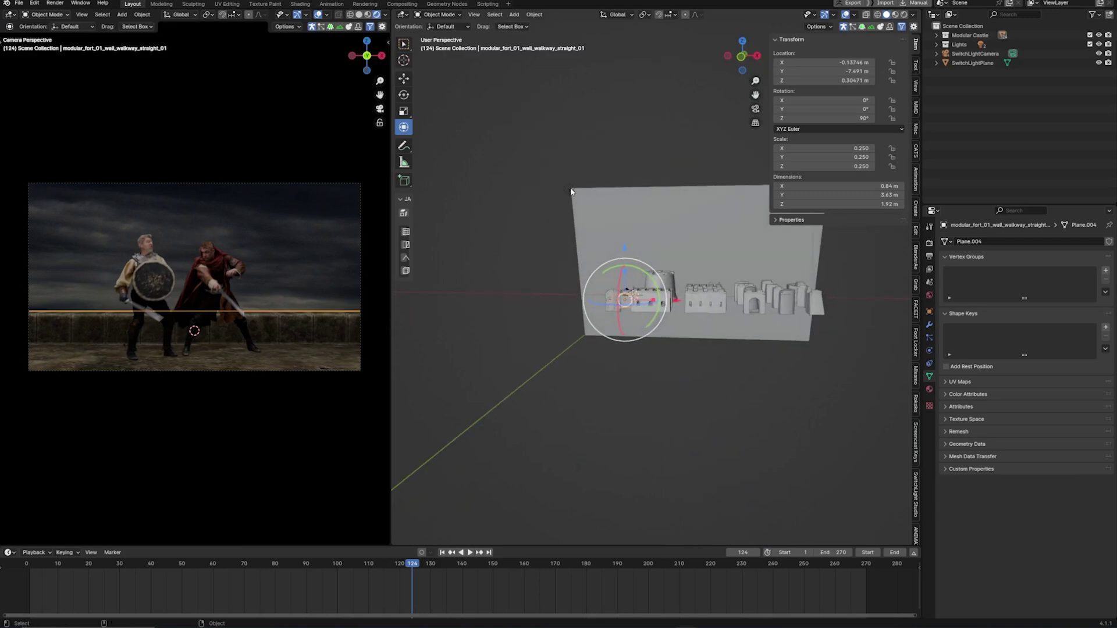
left_click(570, 191)
key("g")
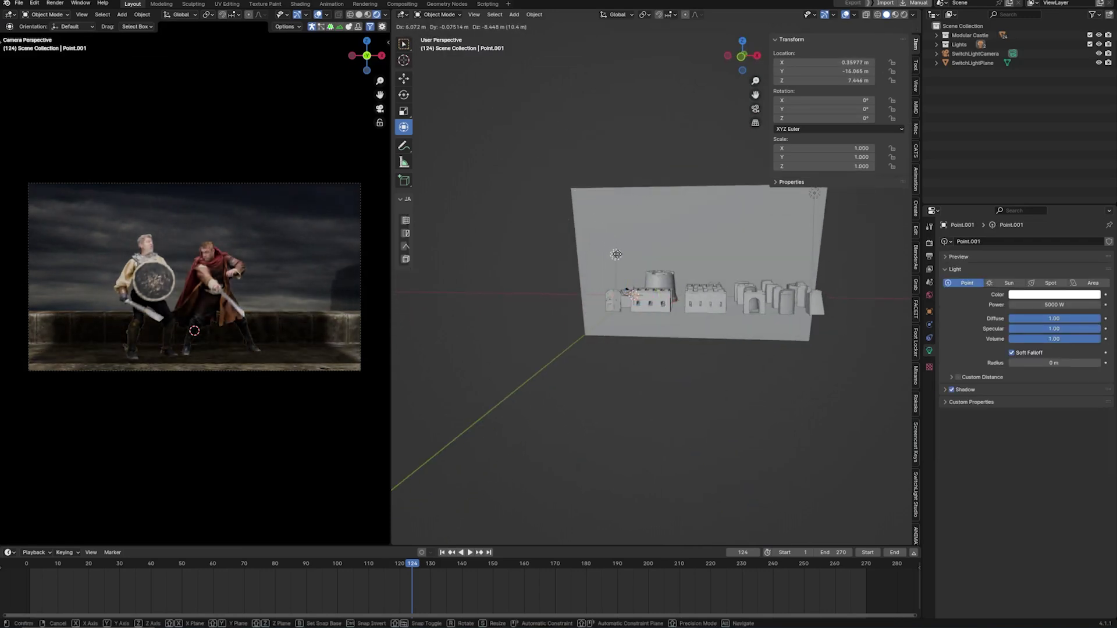
left_click(612, 265)
Set the shadow mode of the SwitchLightPlane material to Alpha Clip
scroll(599, 280, "up", 8)
middle_click_drag(573, 291, 657, 340)
scroll(675, 343, "up", 3)
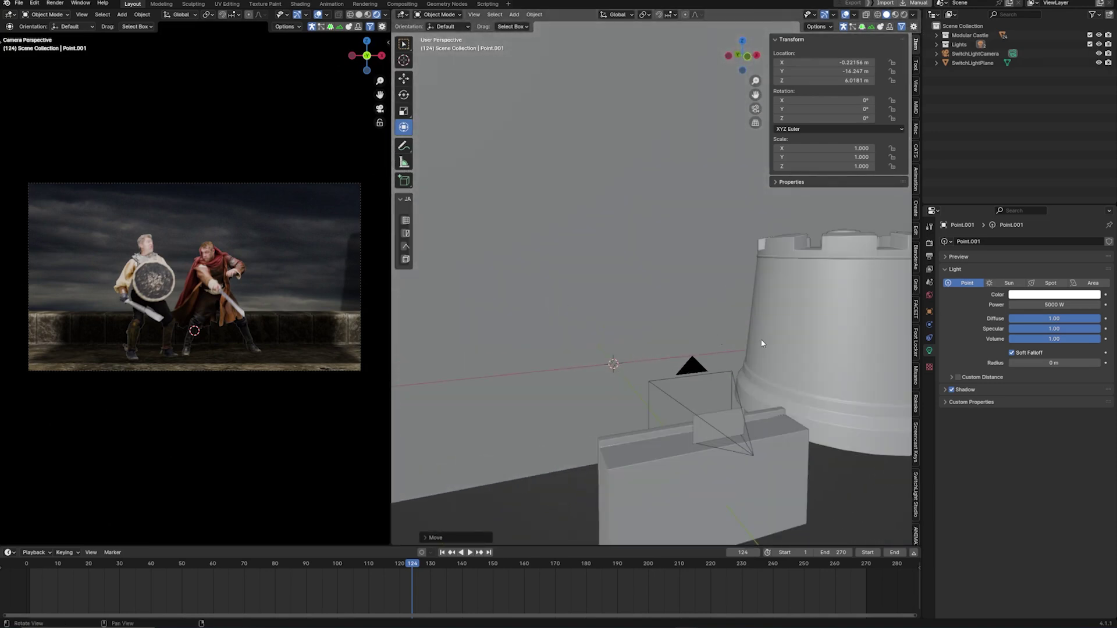
scroll(762, 343, "up", 4)
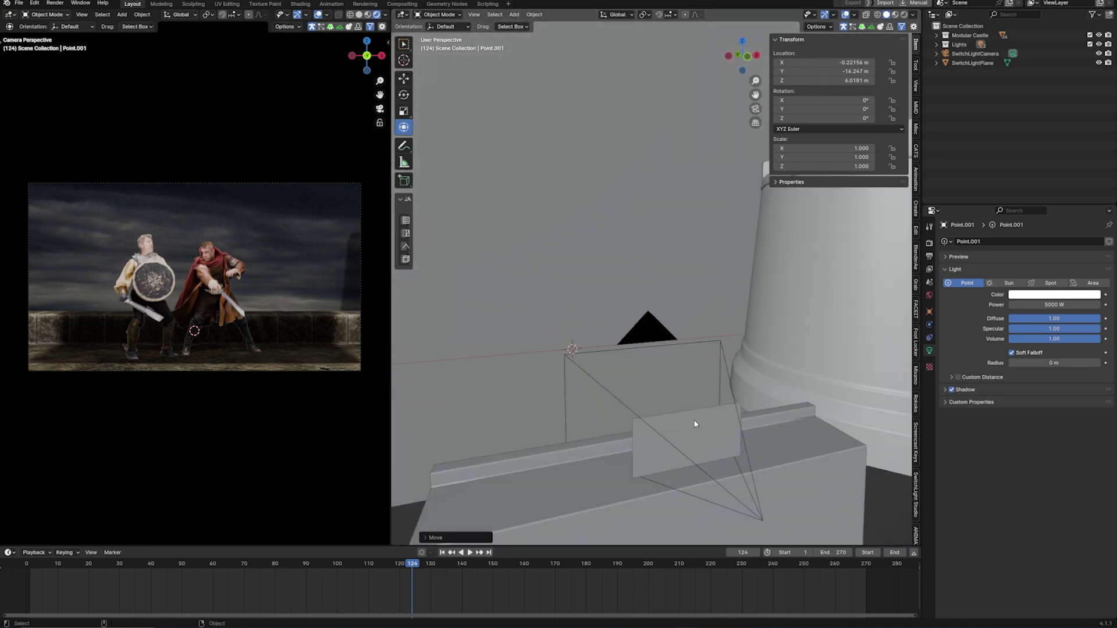
left_click(695, 424)
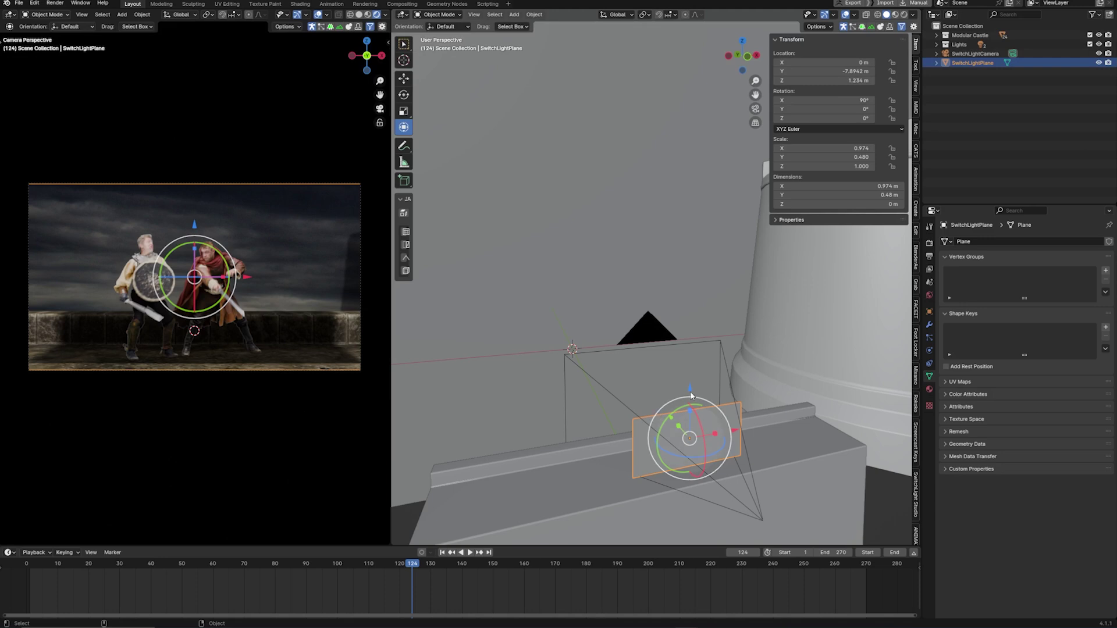
middle_click_drag(691, 395, 623, 305)
left_click(929, 389)
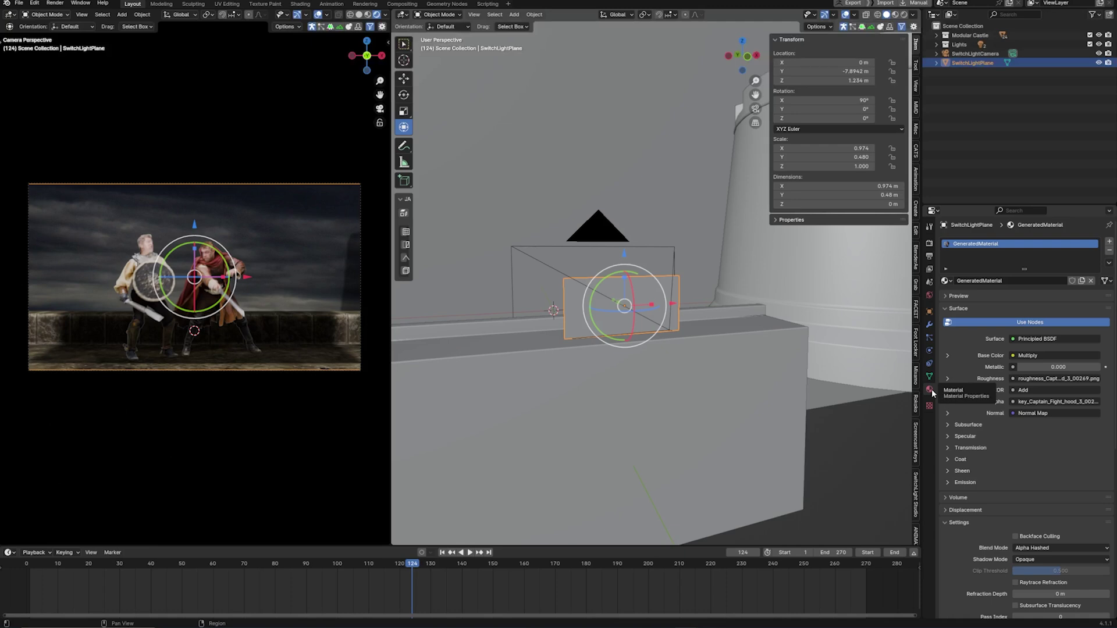
scroll(987, 519, "down", 3)
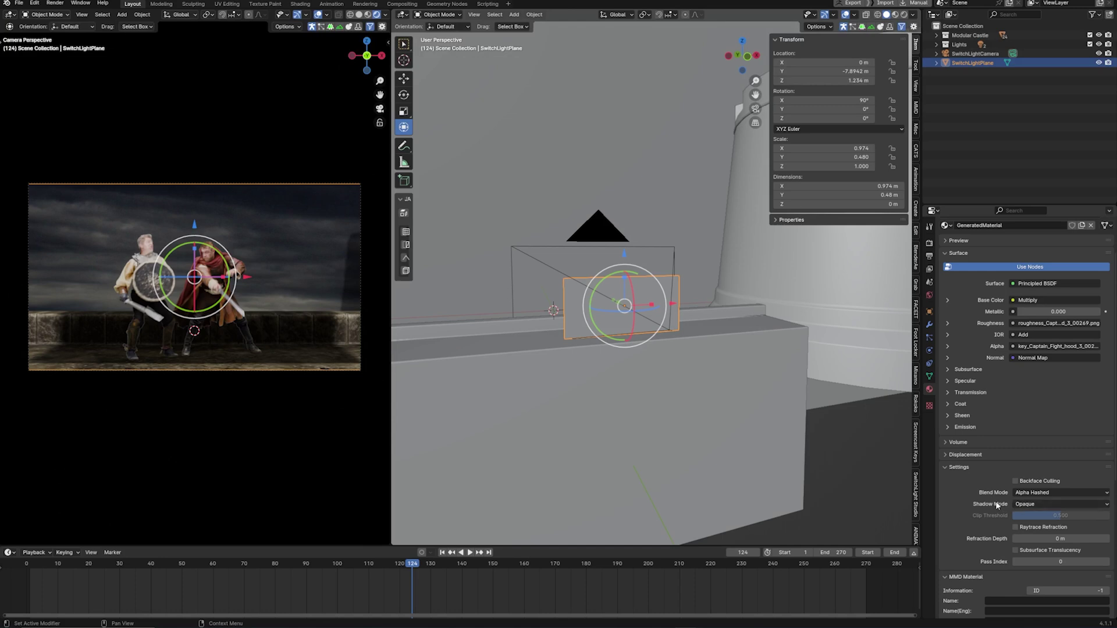
left_click(1036, 505)
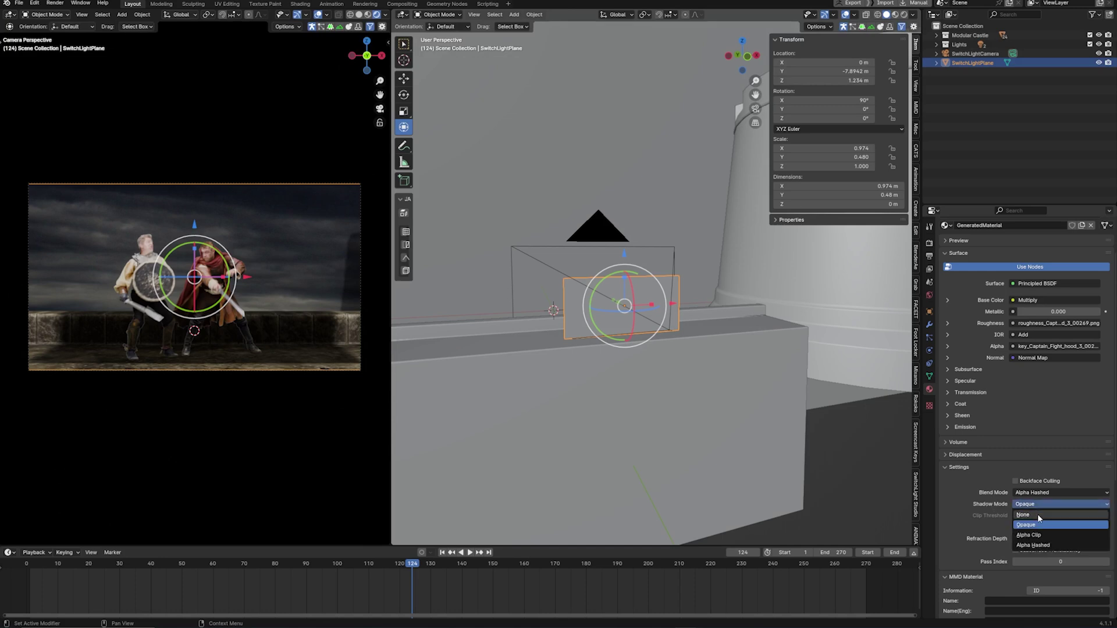
left_click(1036, 515)
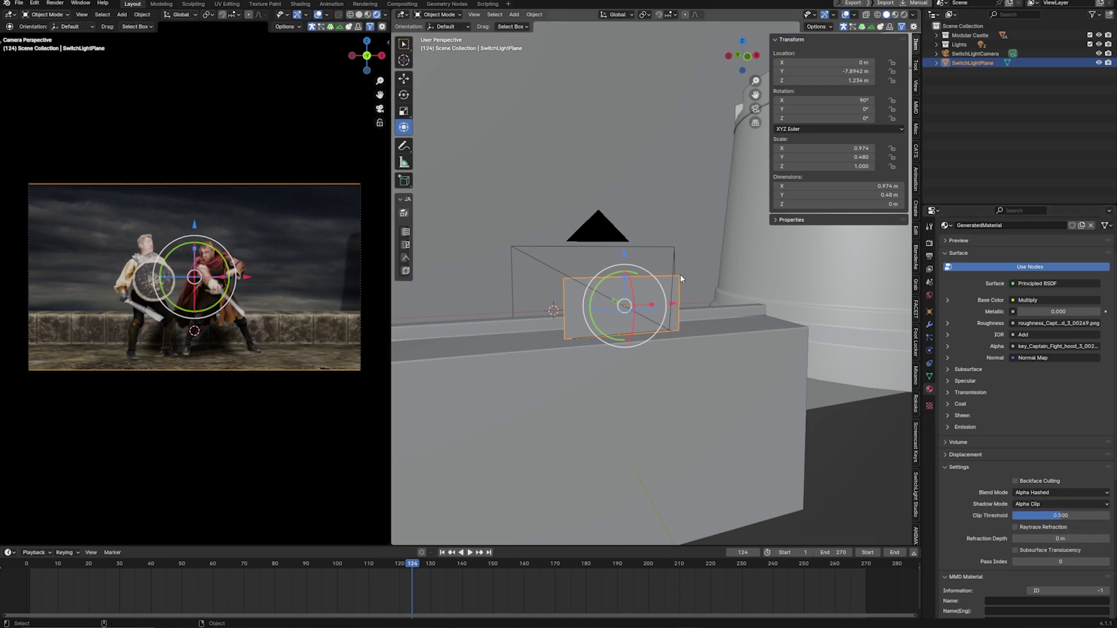
Reposition the point light Point.001 to about X -0.93 m, lowering it by about 1 m
scroll(680, 280, "down", 8)
middle_click_drag(644, 175, 626, 152)
left_click(626, 152)
key("g")
left_click(627, 152)
left_click(625, 152)
key("g")
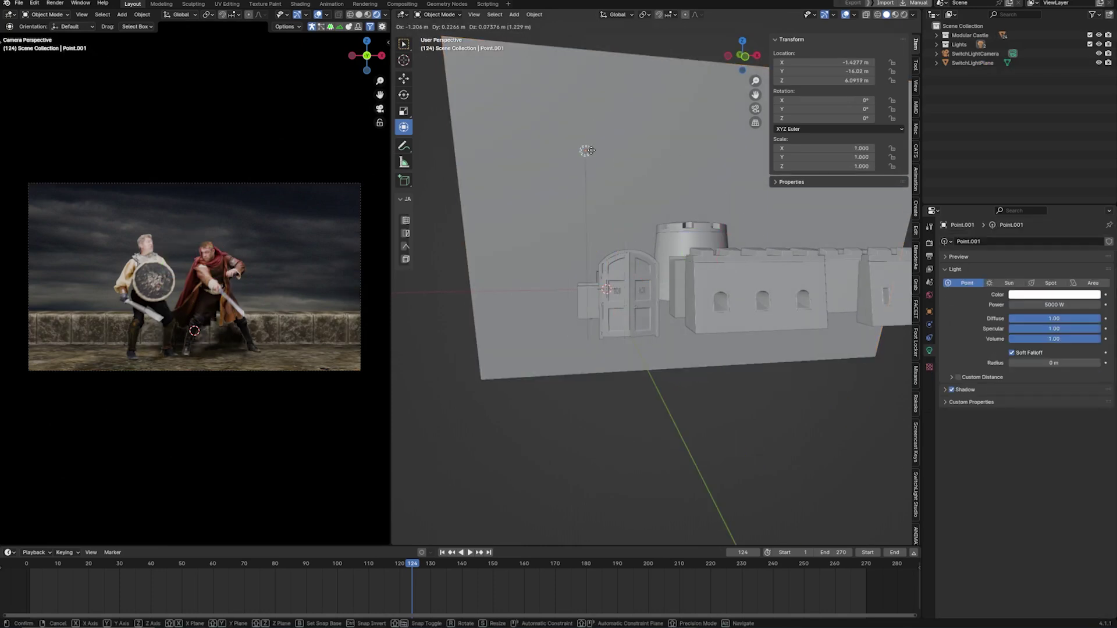
left_click(598, 177)
Move the walkway wall under the fighters back along Y to about -7.27 m
middle_click_drag(598, 178, 577, 251)
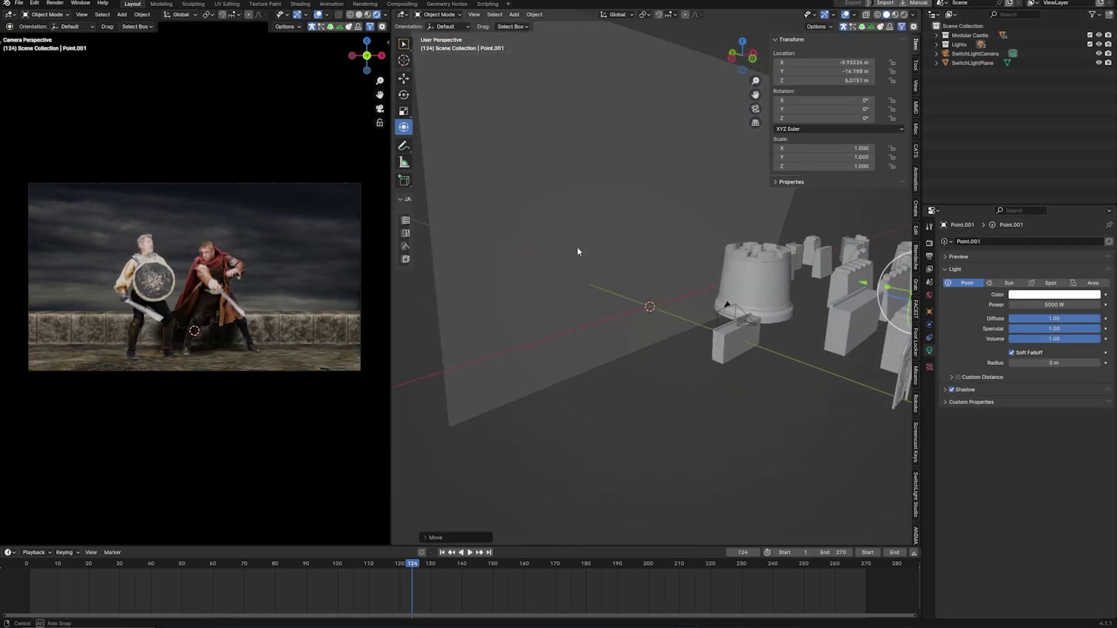
scroll(715, 286, "up", 3)
left_click(766, 377)
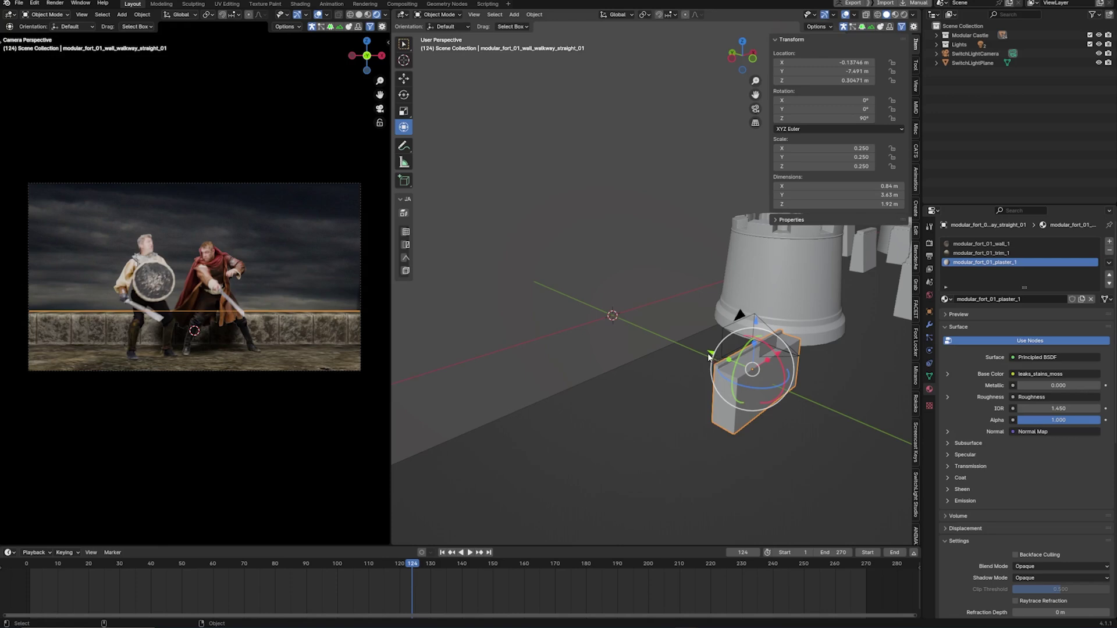
left_click_drag(709, 356, 703, 348)
Scale the round tower to 0.206 and place it behind the fighters at about X -1.78 m and Z 0.99 m
middle_click_drag(757, 291, 693, 259)
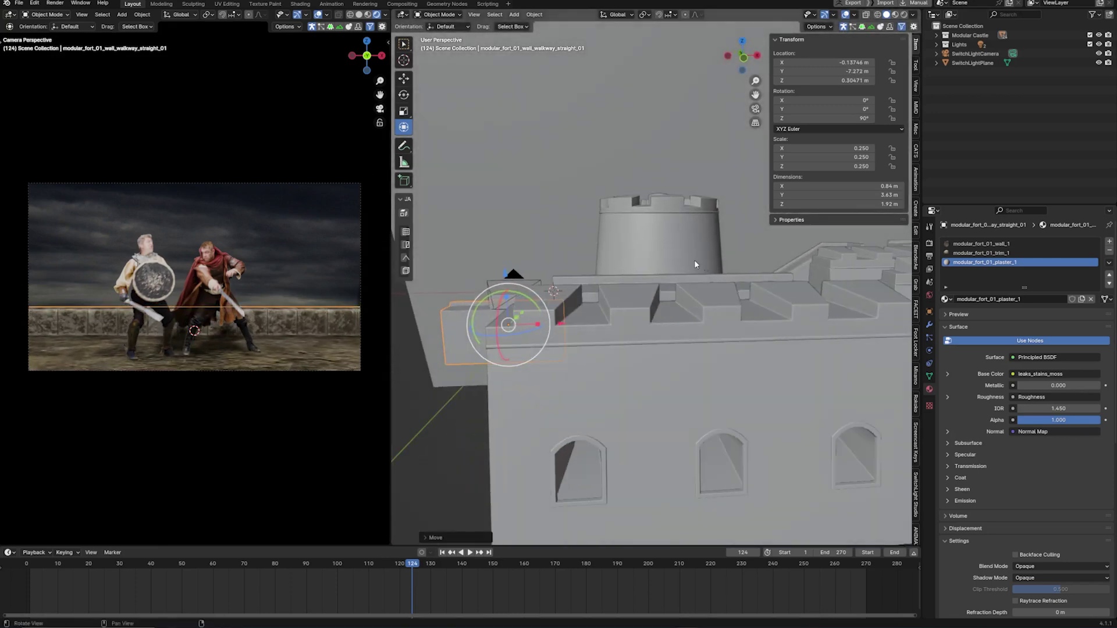
scroll(694, 259, "down", 2)
middle_click_drag(620, 225, 634, 261)
left_click(634, 261)
left_click_drag(710, 270, 597, 268)
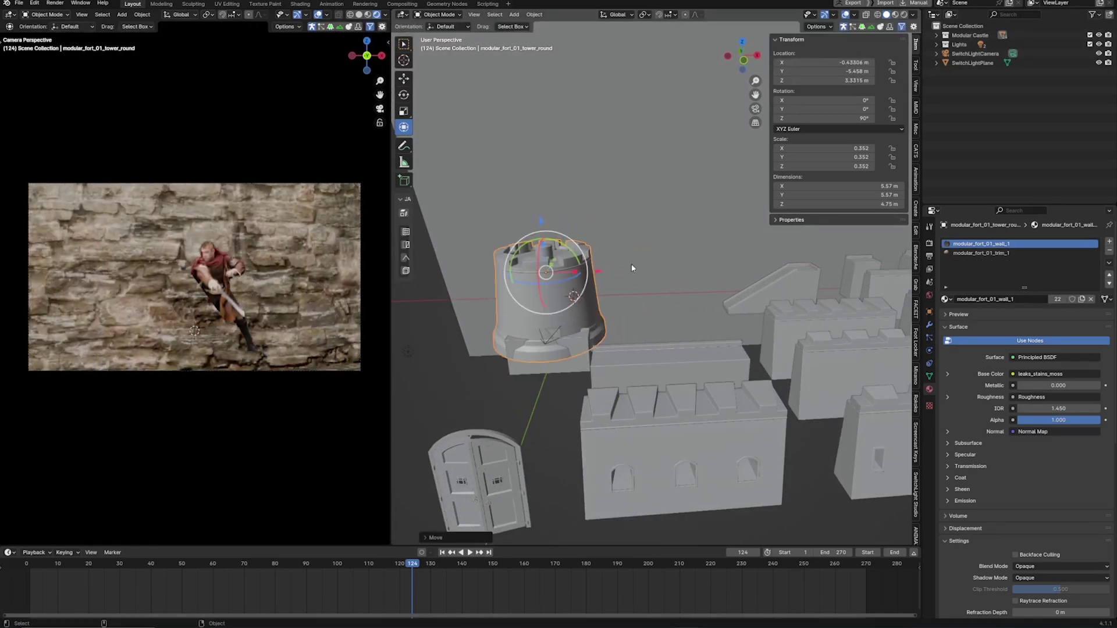
key("s")
left_click(611, 278)
left_click_drag(540, 227, 542, 279)
mouse_move(596, 317)
left_mouse_down()
mouse_move(575, 318)
mouse_move(587, 323)
left_mouse_up()
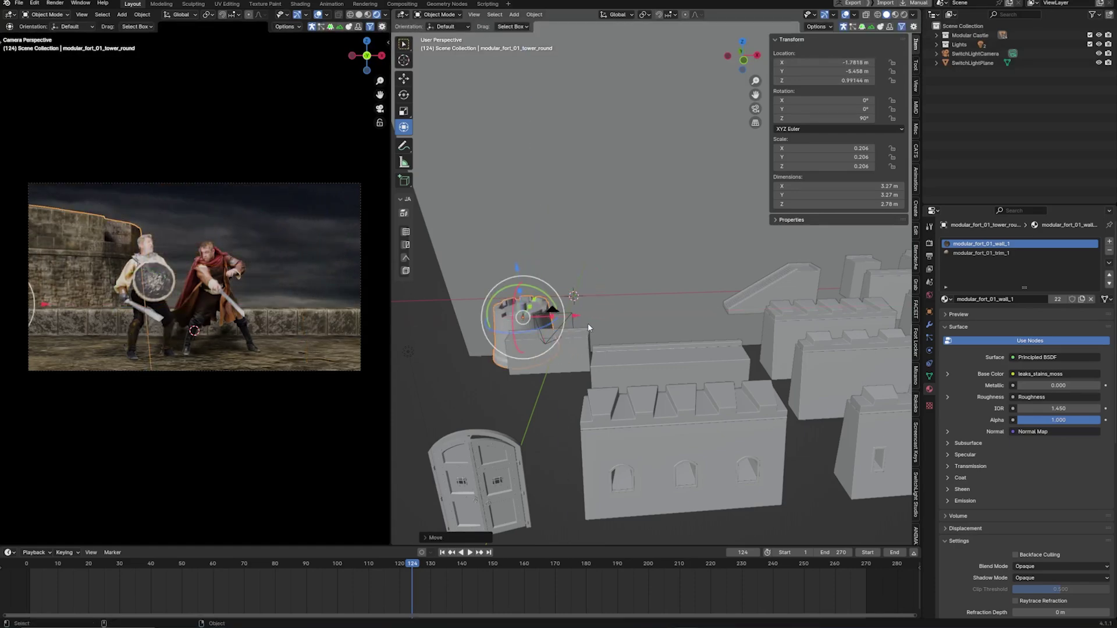
Scale the thick straight crenellated wall to 0.175 and place it in front of the fighters at about X -1.04 m, Y -8.25 m
middle_click_drag(588, 323, 663, 315)
scroll(536, 318, "up", 4)
scroll(536, 319, "down", 4)
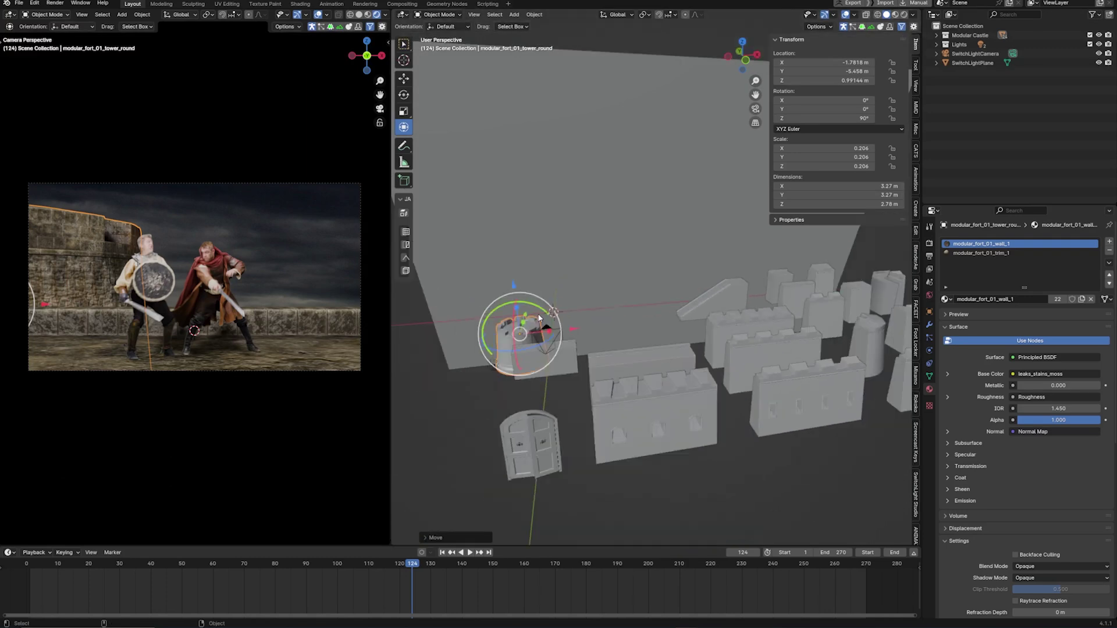
middle_click_drag(785, 315, 717, 326)
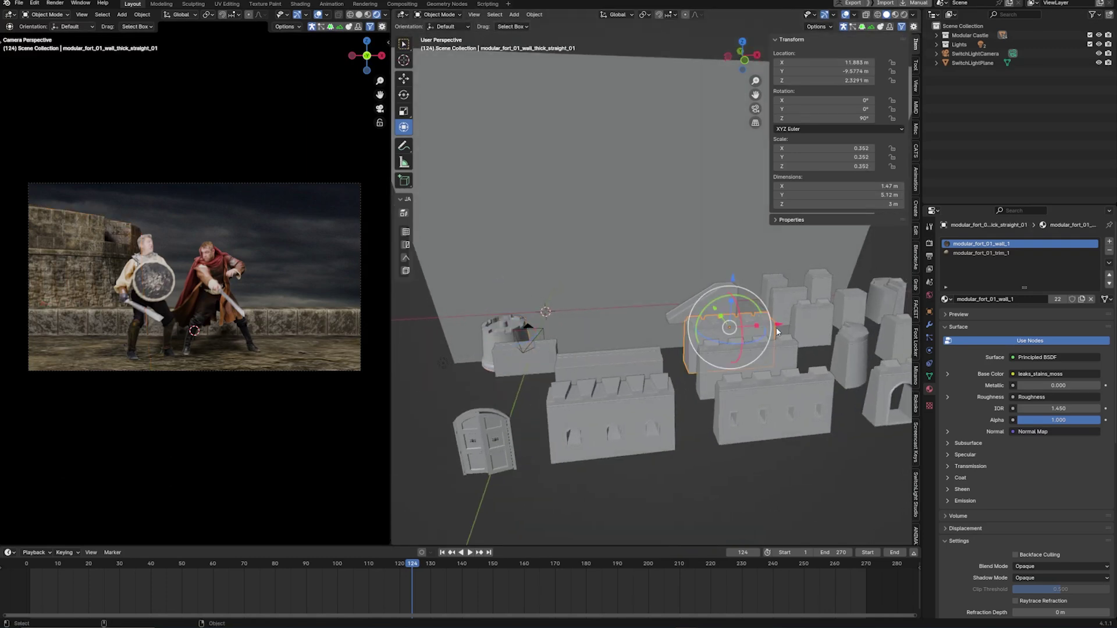
left_click_drag(776, 331, 708, 333)
left_click_drag(641, 335, 572, 340)
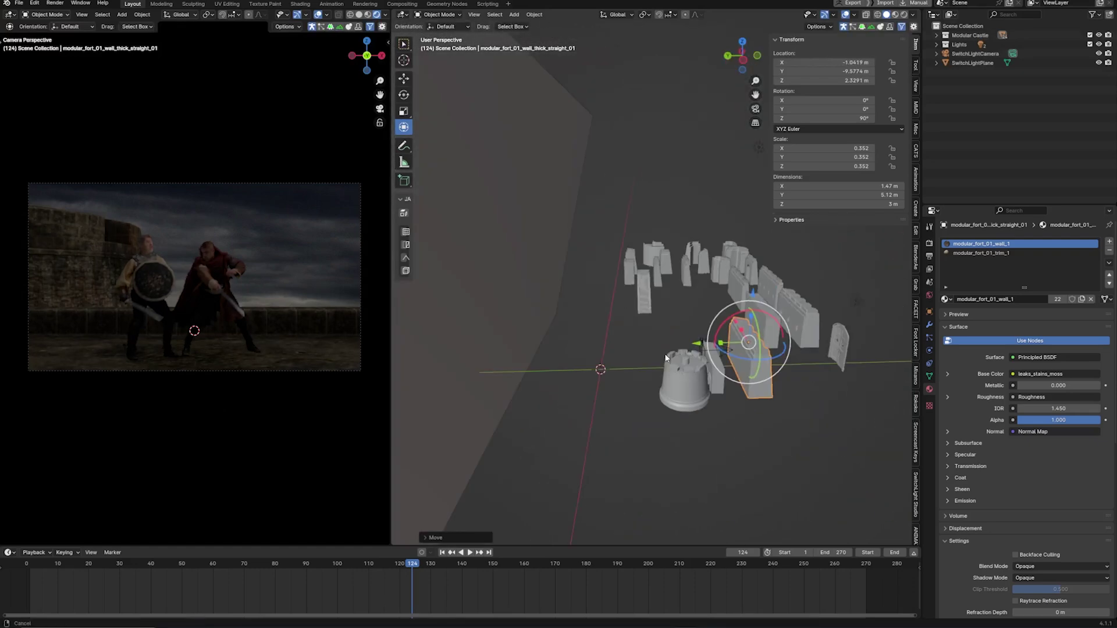
key("y")
key("z")
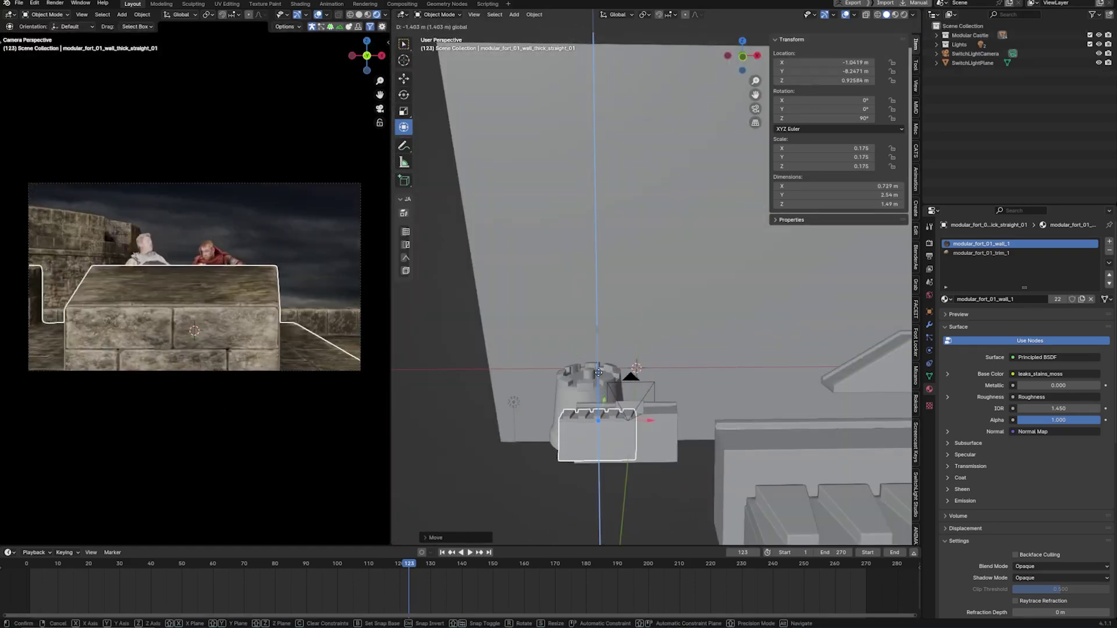
left_click(598, 373)
Duplicate the thick crenellated wall along X so the two copies flank the fighters in the foreground
key("shift+d")
key("x")
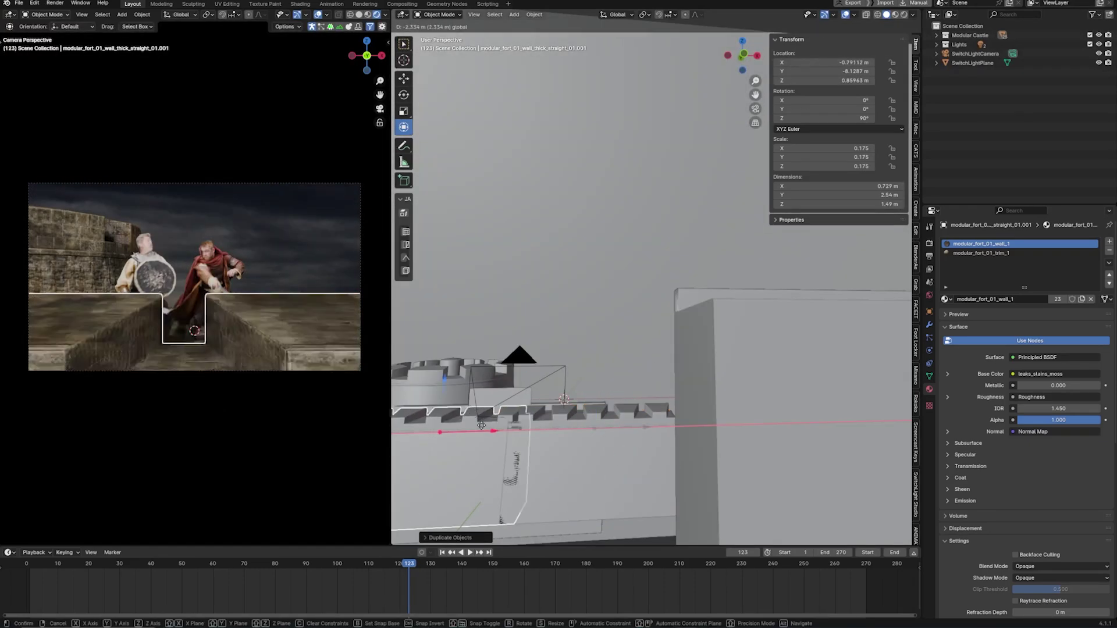
left_click(512, 390)
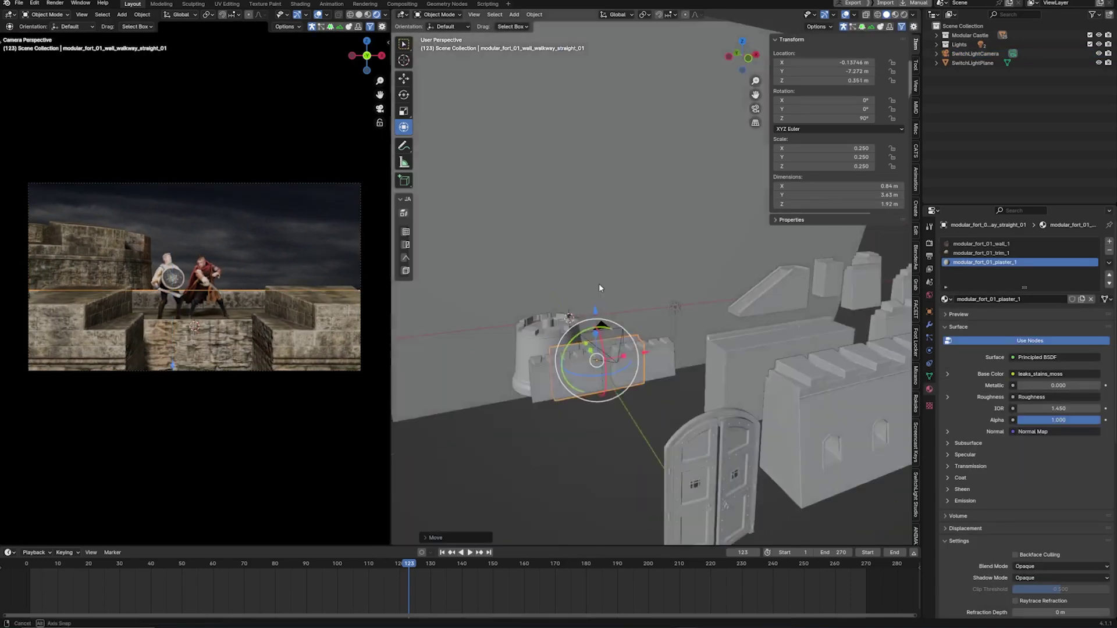
Move the second straight walkway wall piece along Y and Z into the foreground between the two flanking walls
key("g")
key("y")
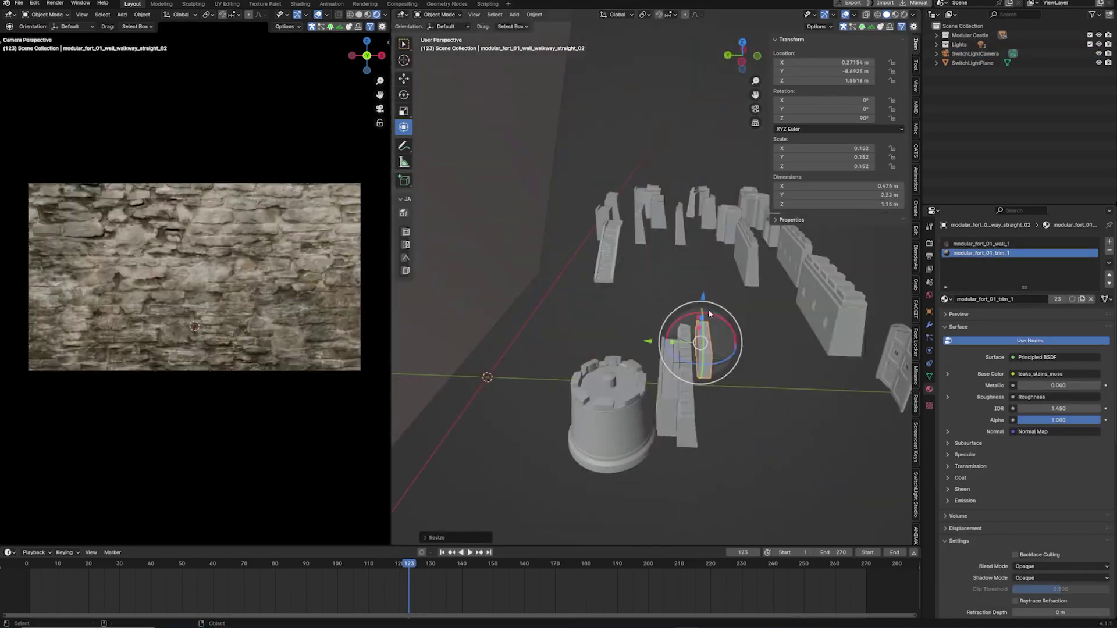
key("z")
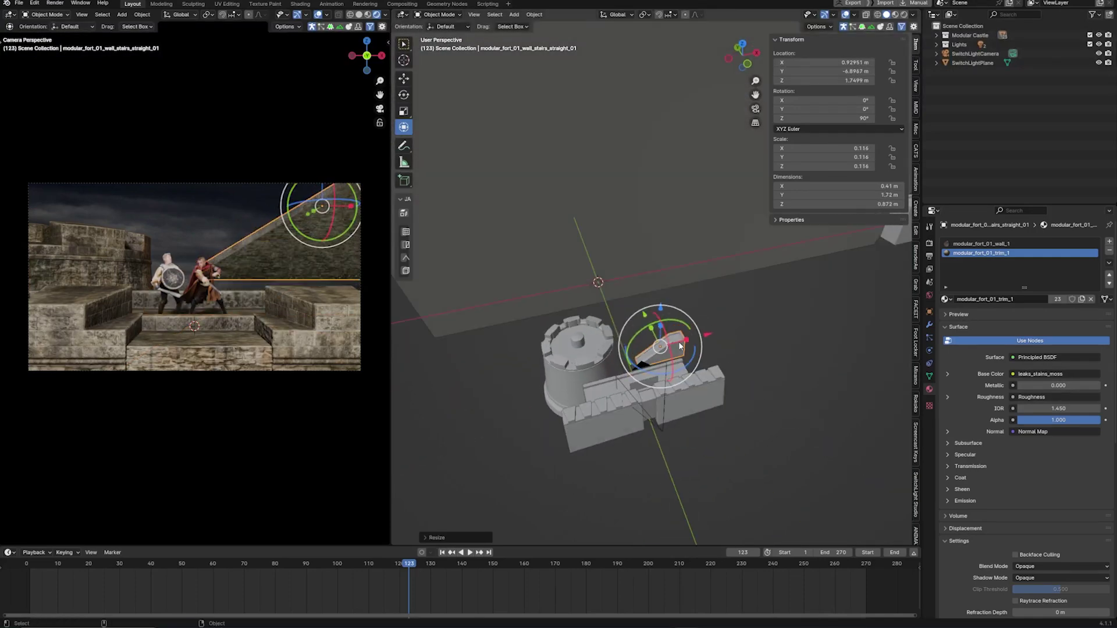
Scale the straight stairs to 0.116, rotate them to about 464° on Z and place them behind the fighters at about X 1.02 m
key("g")
key("z")
key("x")
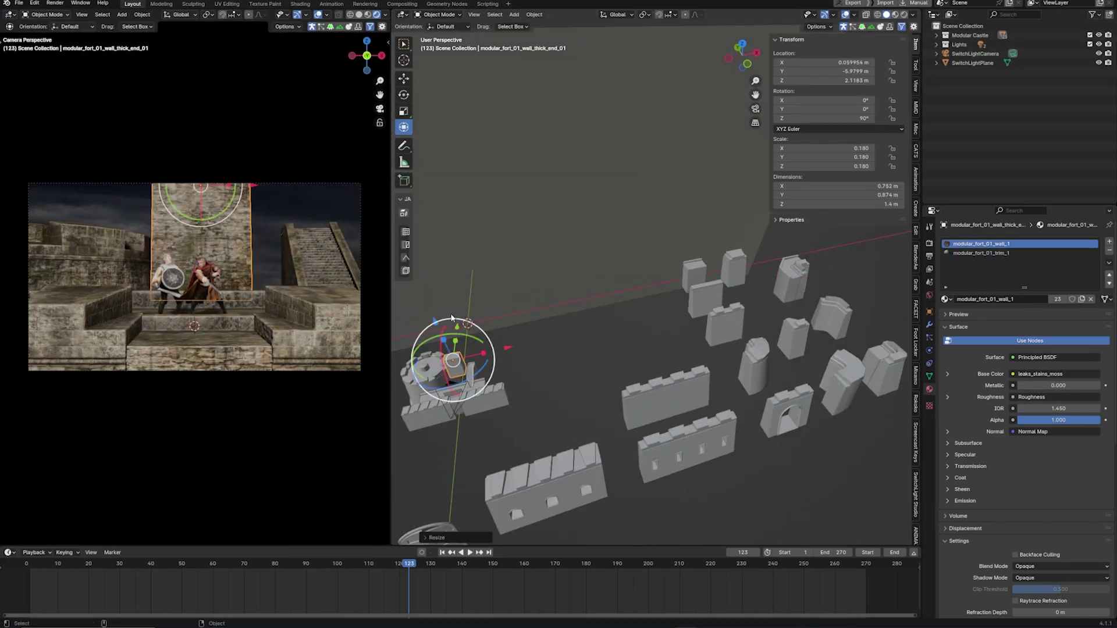
left_click_drag(428, 321, 425, 344)
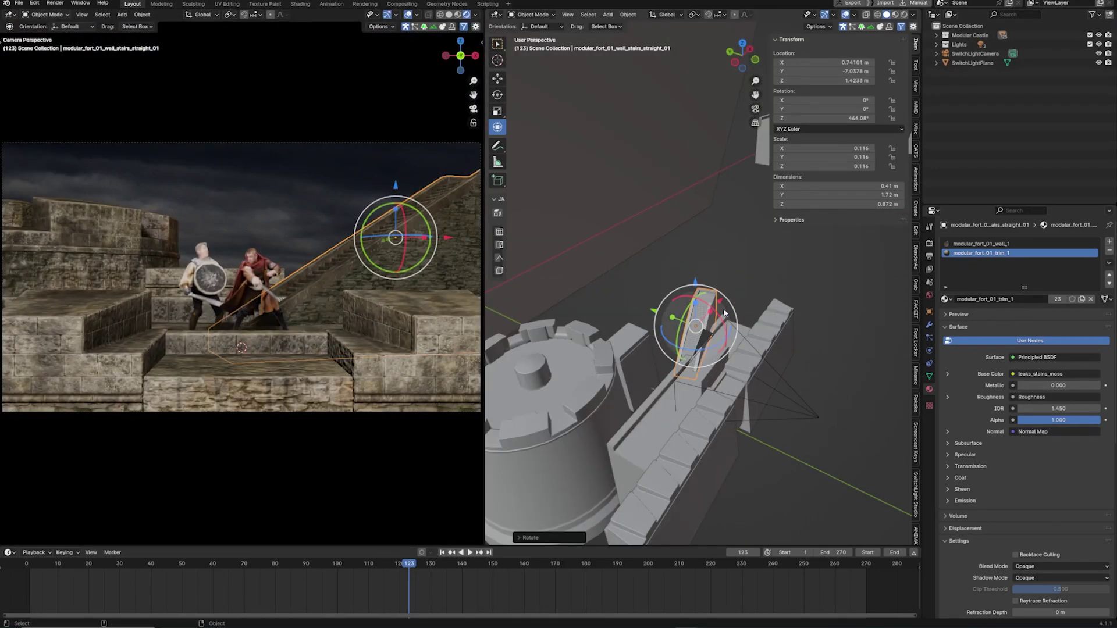
left_click_drag(654, 358, 674, 370)
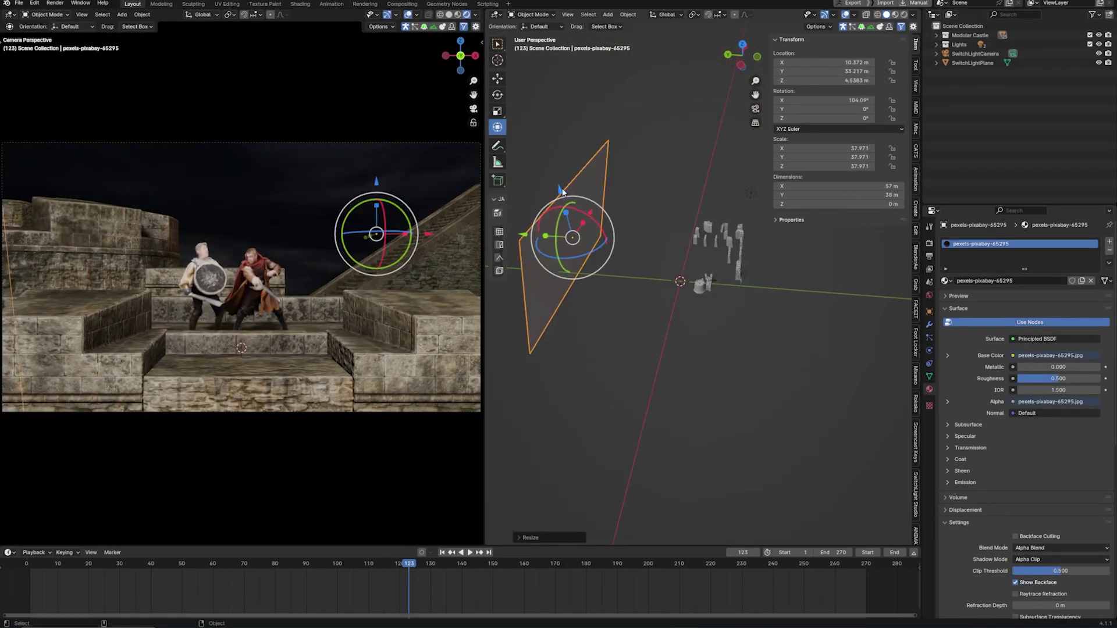
Place the arched wooden door upright behind the fighters, between the round tower and the stairs
key("g")
key("x")
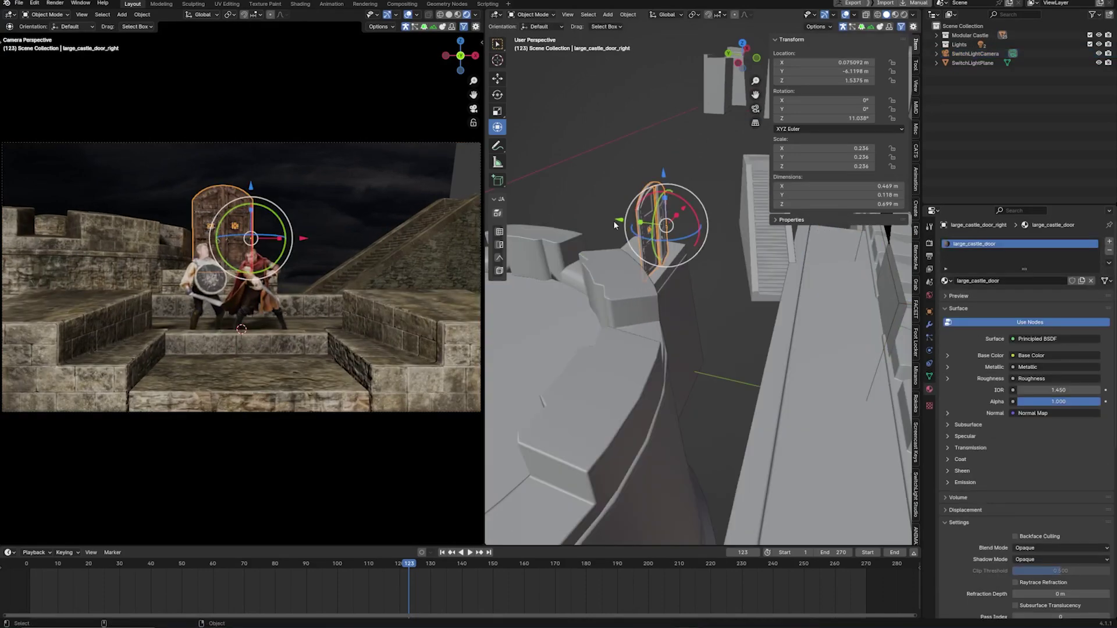
middle_click_drag(651, 233, 677, 254)
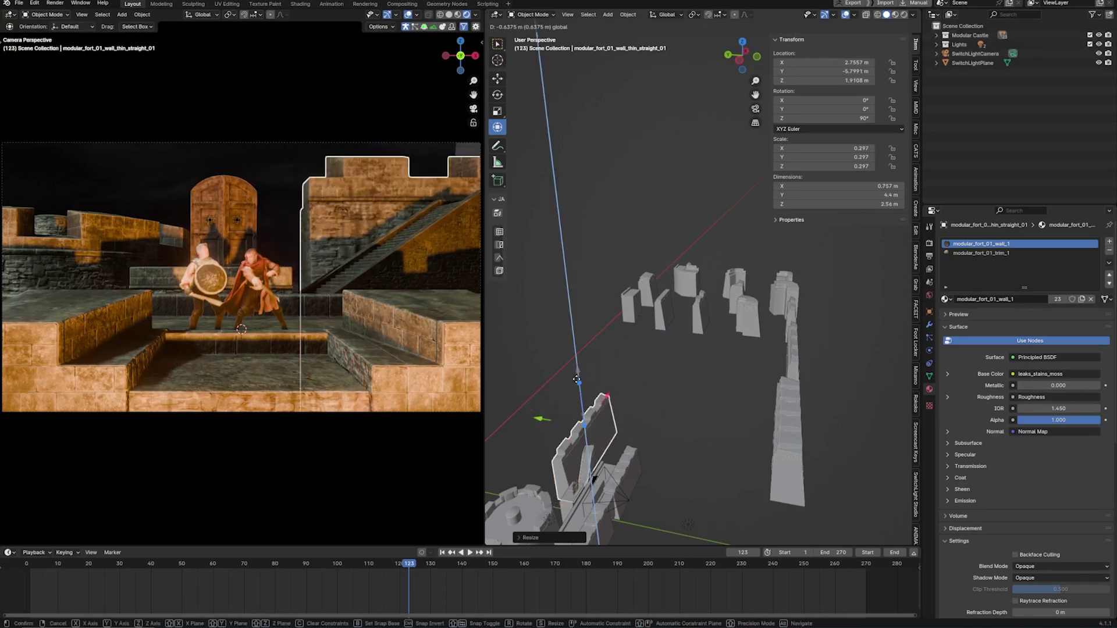
Scale the thin straight crenellated wall to 0.185 and place it behind the fighters, around the wooden door
left_click(576, 379)
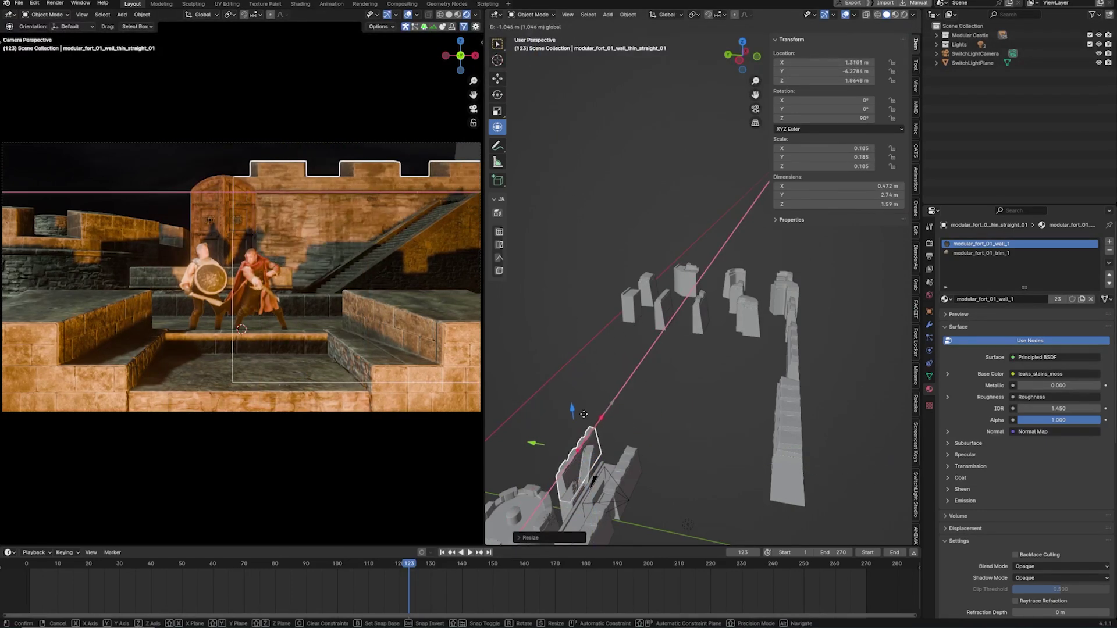
middle_click_drag(692, 308, 644, 306)
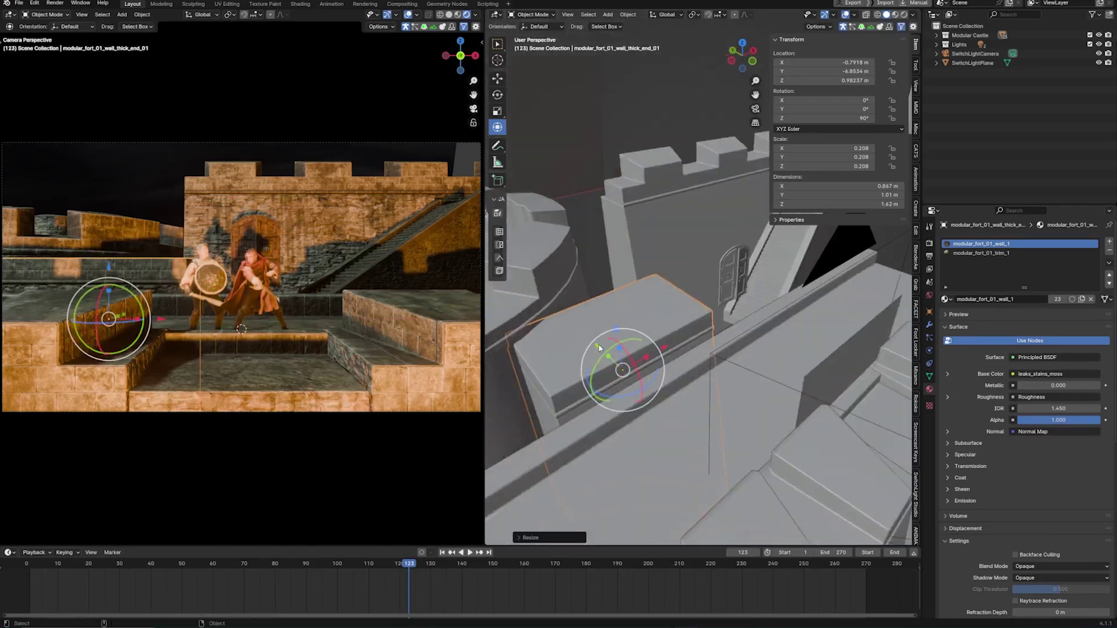
Add an Array modifier to the thick end wall with count 4 and relative offset X 0, Y 0.990, and slide the row along X
left_click(929, 324)
left_click(1030, 241)
left_click(1103, 291)
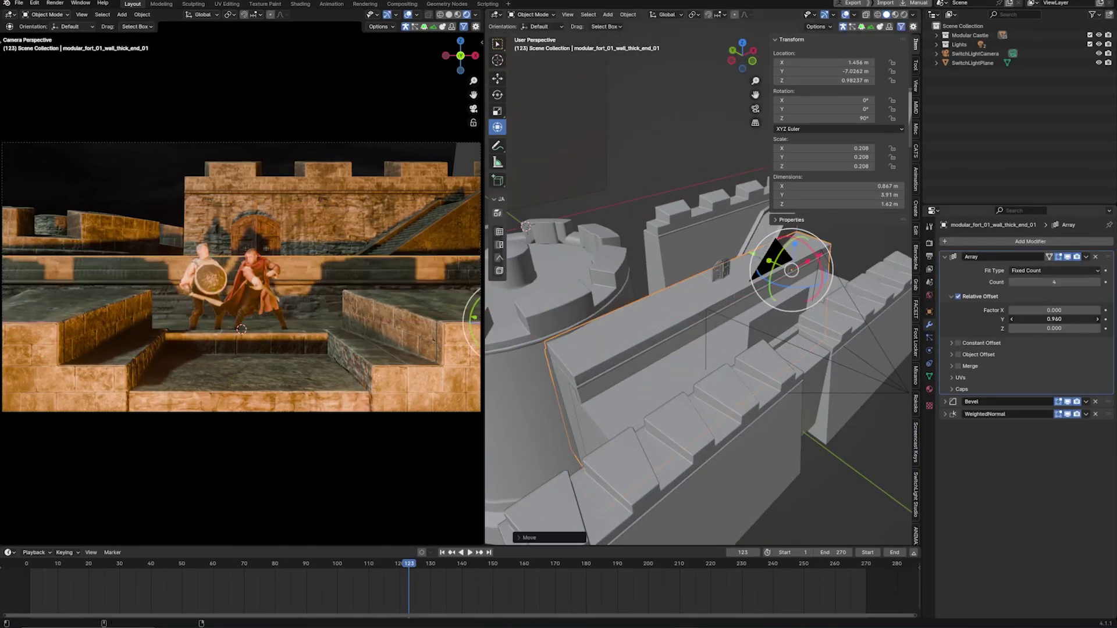
left_click_drag(1054, 318, 1059, 319)
scroll(750, 262, "down", 4)
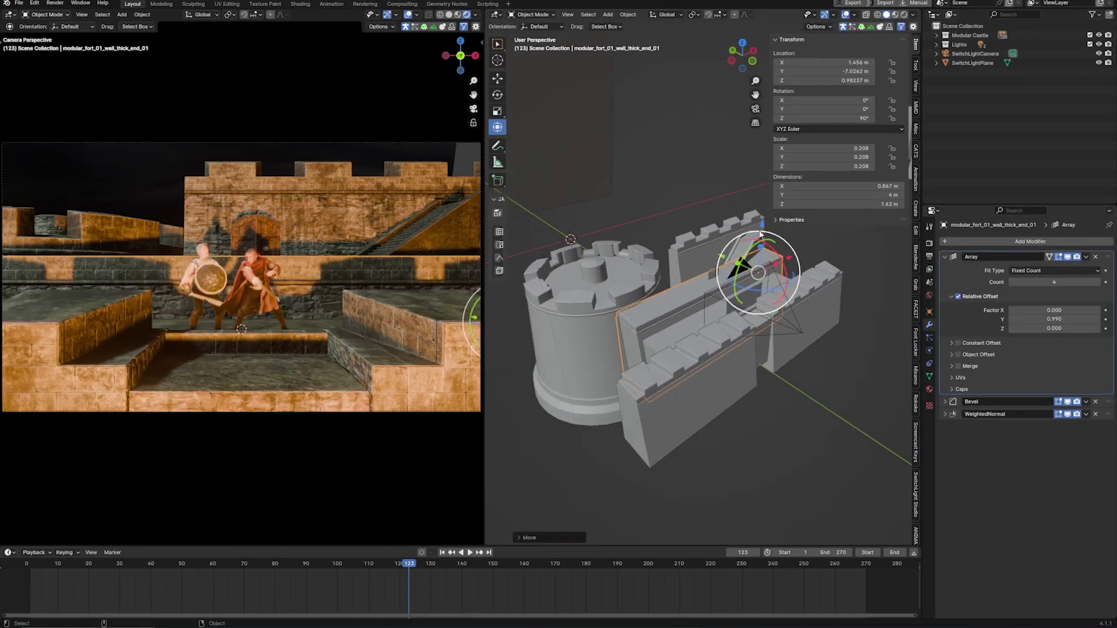
left_click_drag(747, 247, 750, 268)
Scale the thick corner wall piece to 0.148 and place it in front of the round tower, then adjust the foreground walkway wall's position
left_click_drag(612, 256, 654, 247)
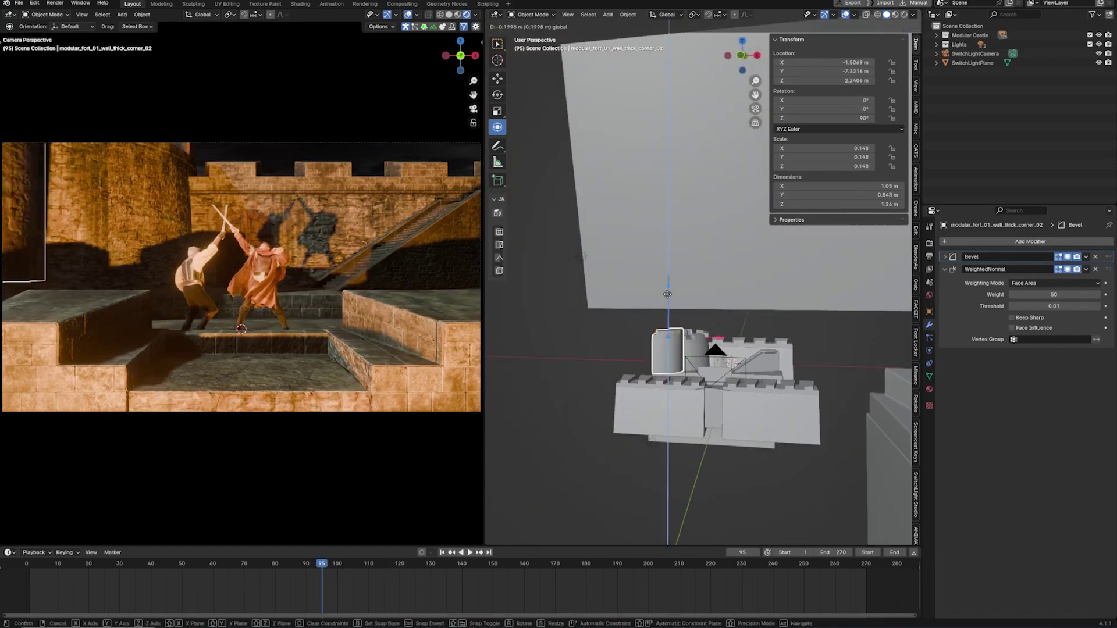
left_click_drag(667, 294, 667, 327)
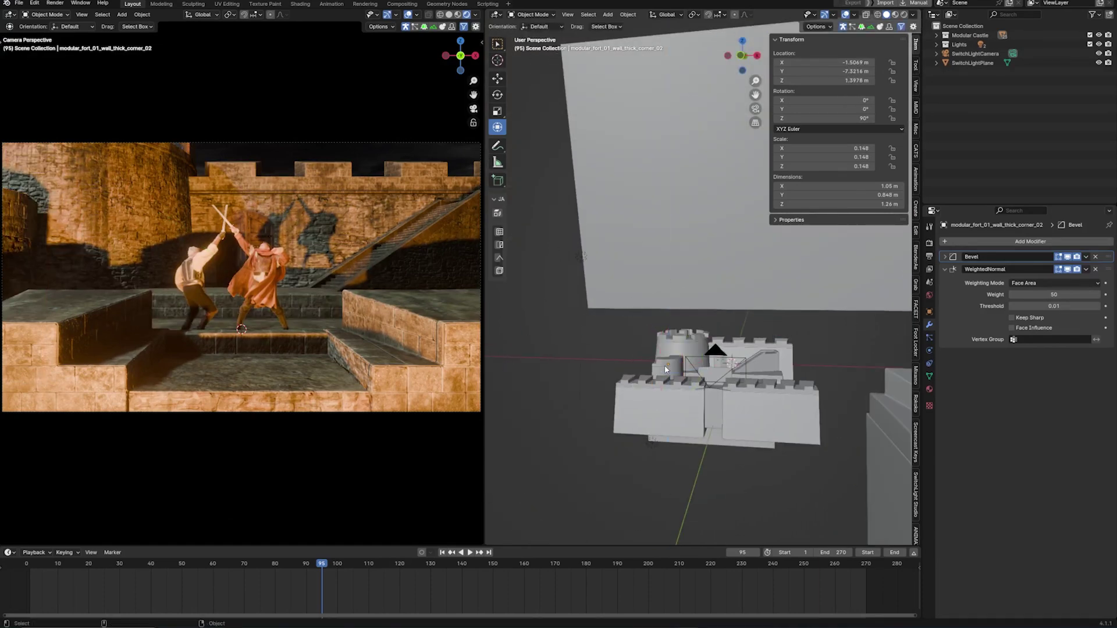
left_click_drag(721, 370, 729, 373)
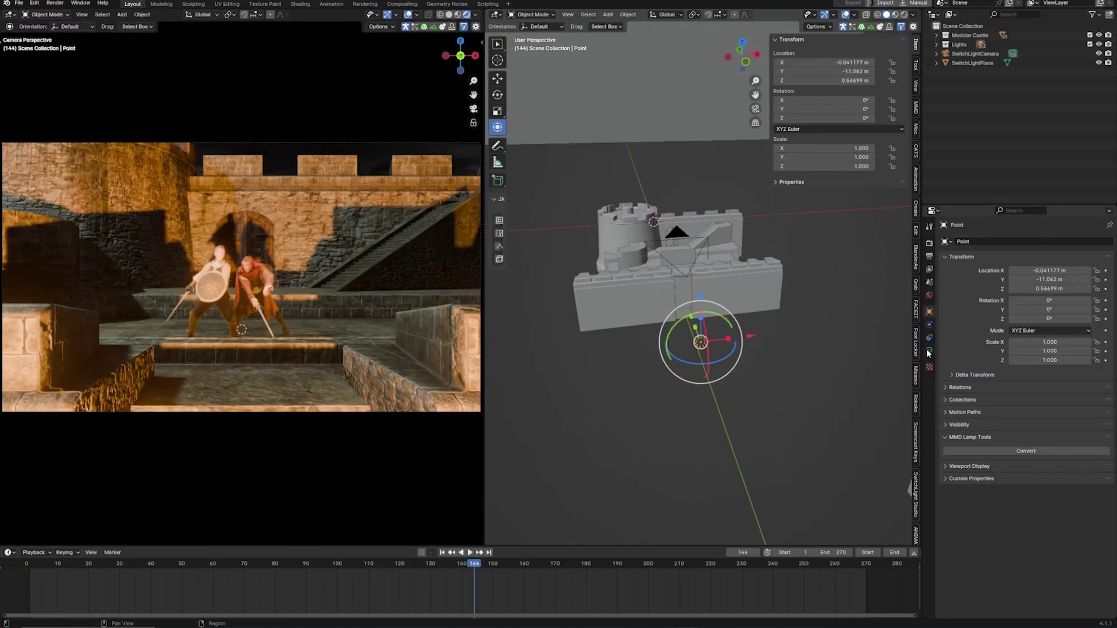
Keyframe the orange point light's power flickering between 1000 W and 500 W and paste the keyframes repeatedly along the timeline
left_click(929, 350)
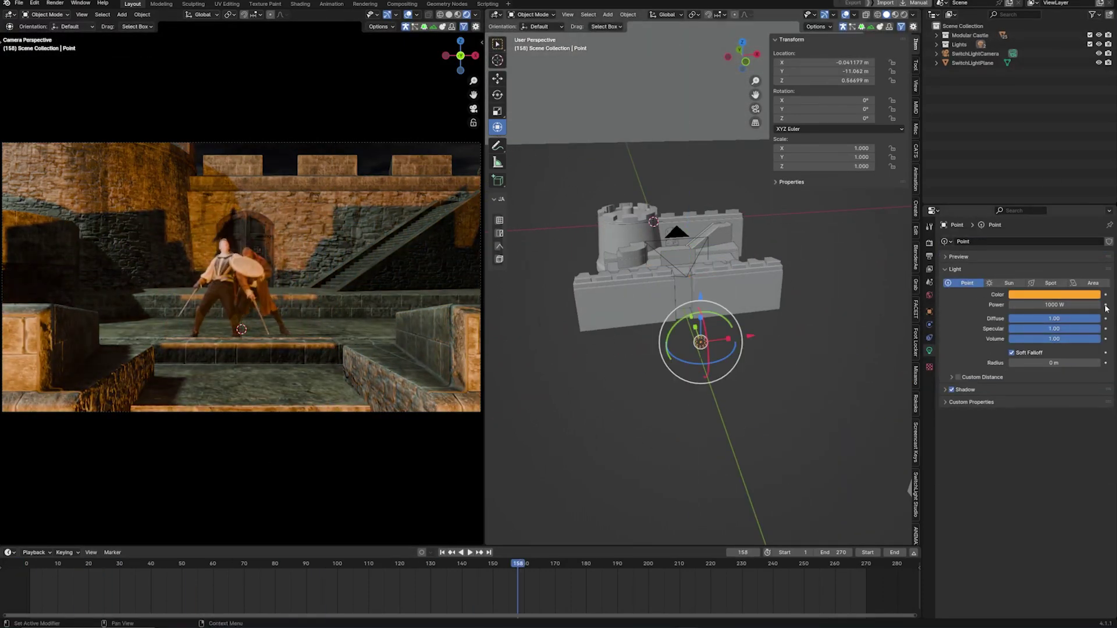
left_click_drag(1076, 304, 1024, 304)
key("i")
key("space")
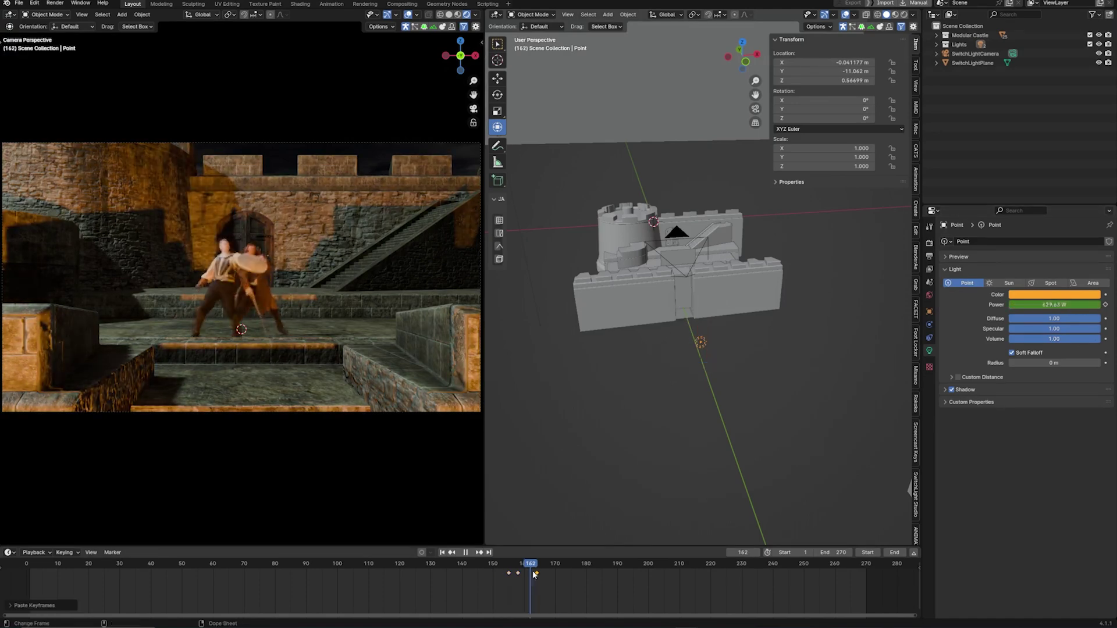
key("space")
key("ctrl+v")
key("ctrl+v")
key("ctrl+v")
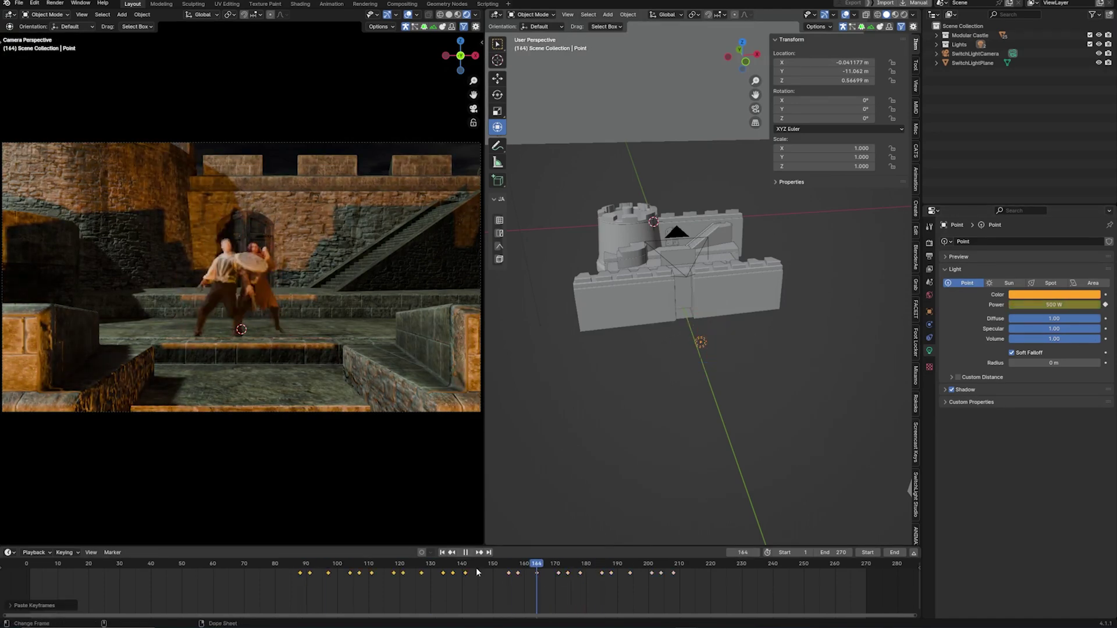
key("ctrl+v")
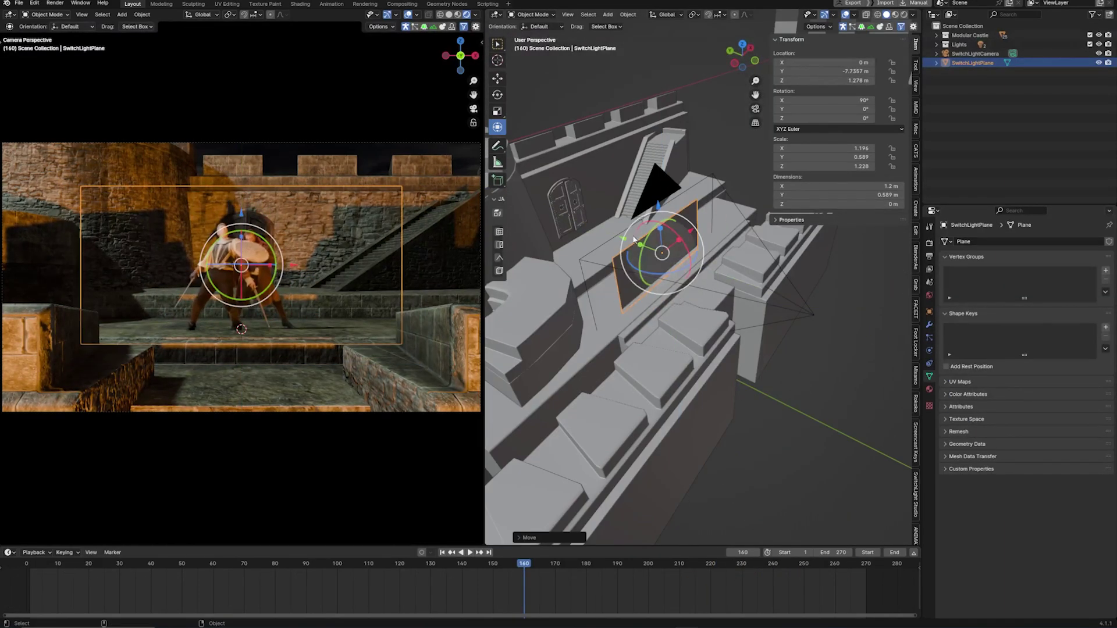
Shift the SwitchLightPlane with the fighters along the walkway and scrub back through the footage to check its placement
left_click_drag(634, 240, 647, 216)
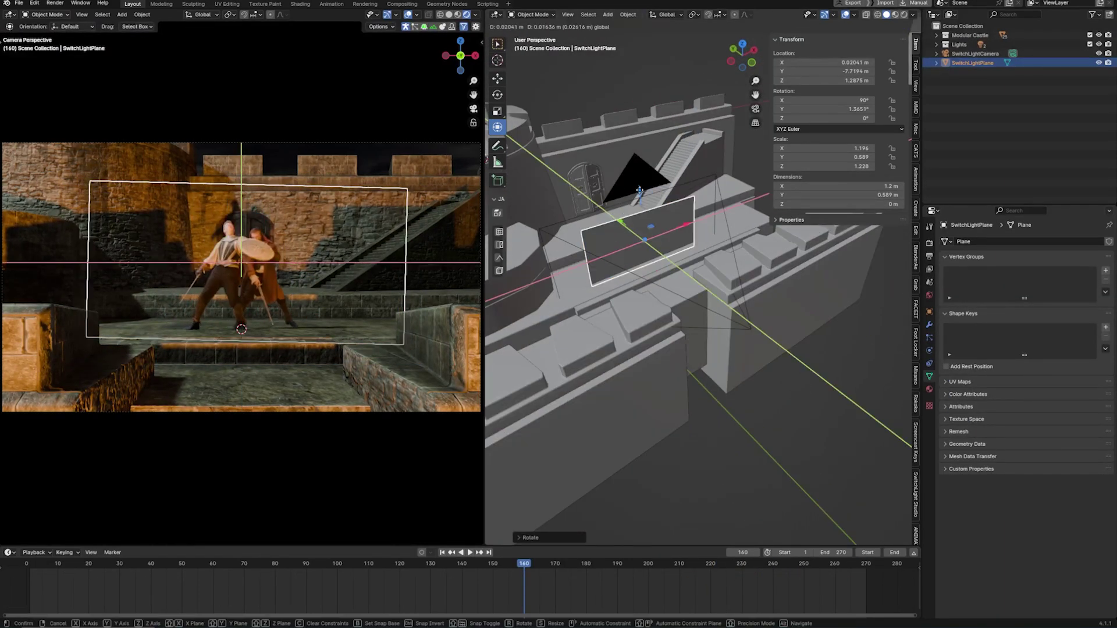
left_click_drag(524, 563, 82, 558)
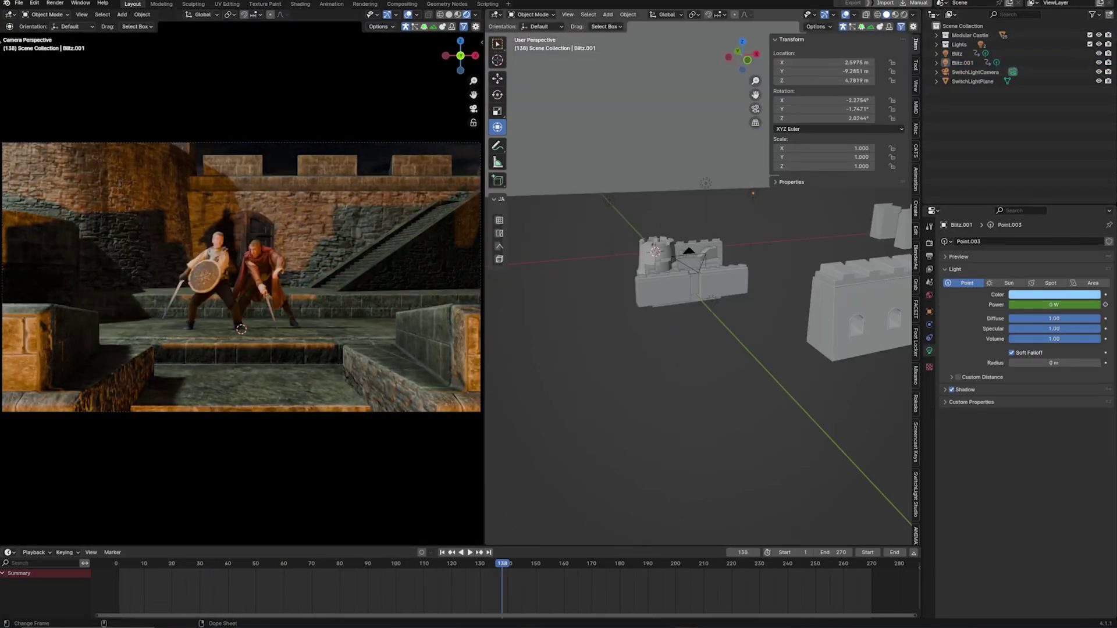
Play and scrub through the animation to review the blue lightning flashes over the fight
left_click_drag(477, 565, 249, 569)
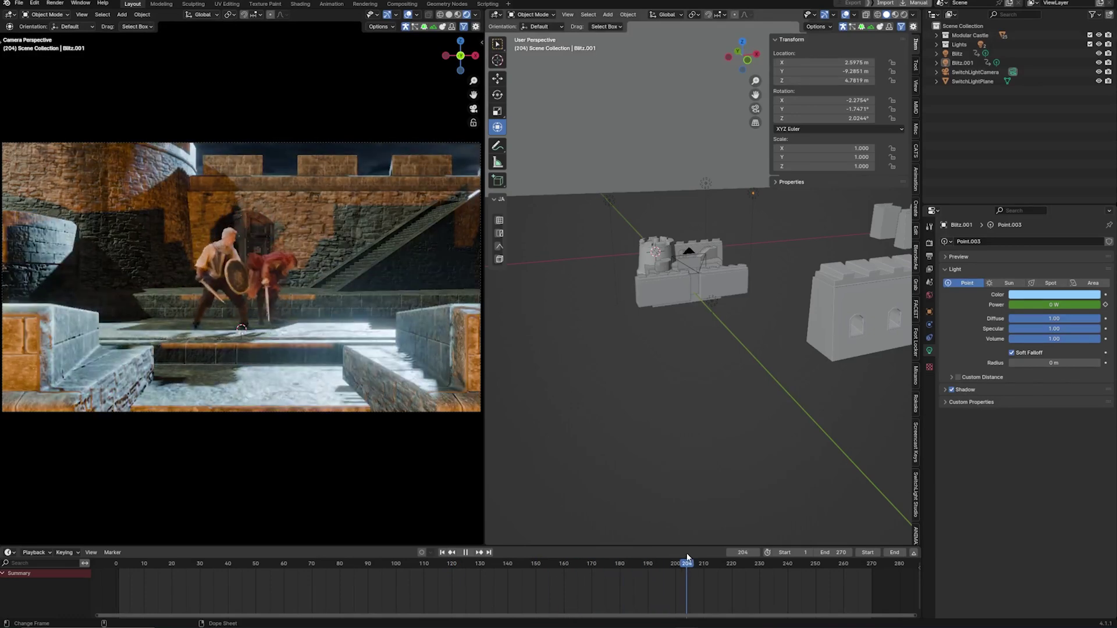
left_click(425, 563)
left_click(275, 562)
key("space")
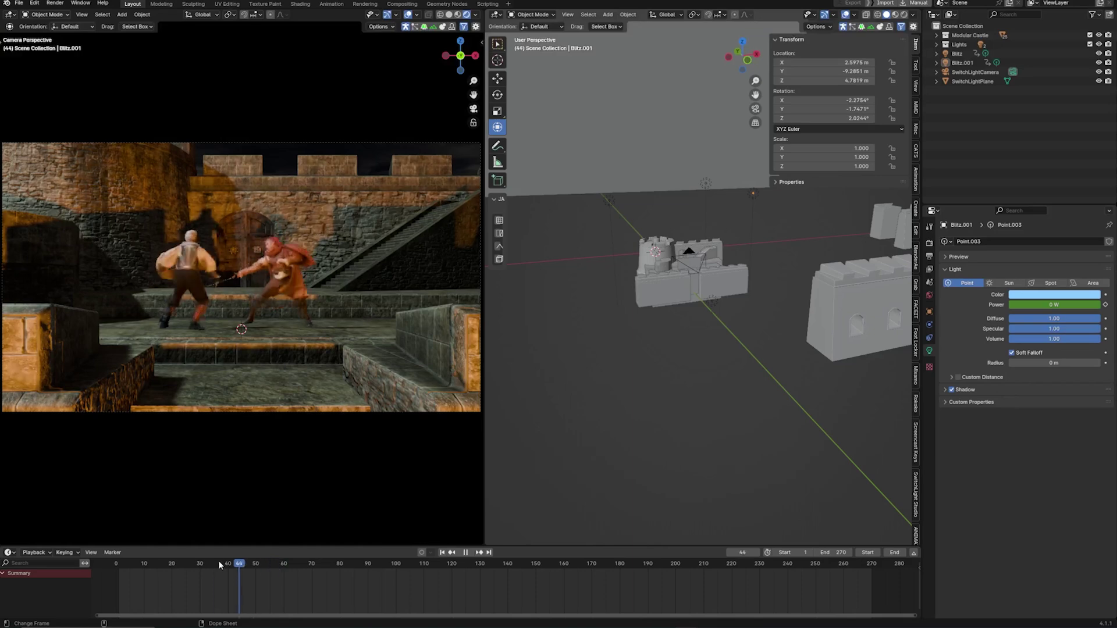
left_click_drag(220, 563, 131, 564)
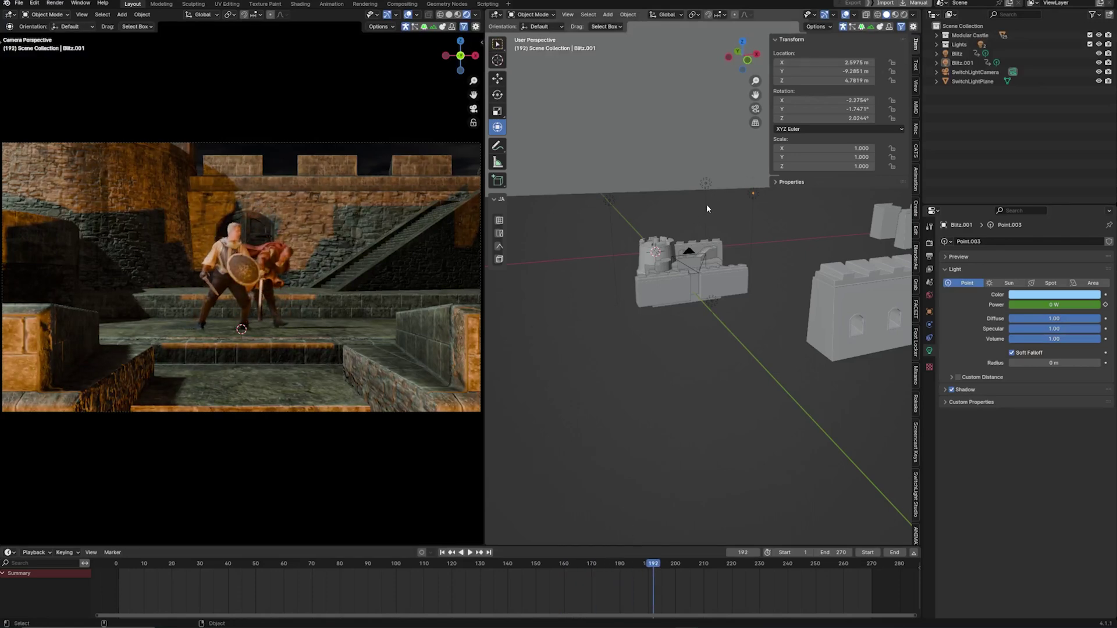
Enable depth of field on the SwitchLightCamera with focus distance 1.5 m, F-stop 6.3, 8 blades and ratio 1.333, and preview it in playback
left_click(688, 256)
key("KP_Decimal")
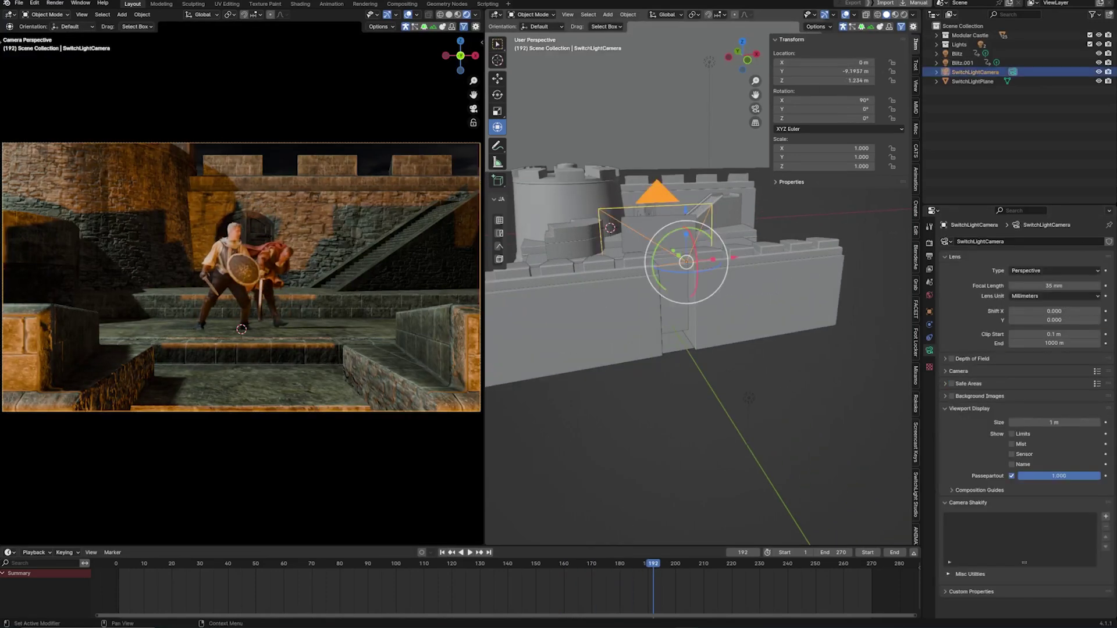
left_click(951, 359)
left_click(945, 359)
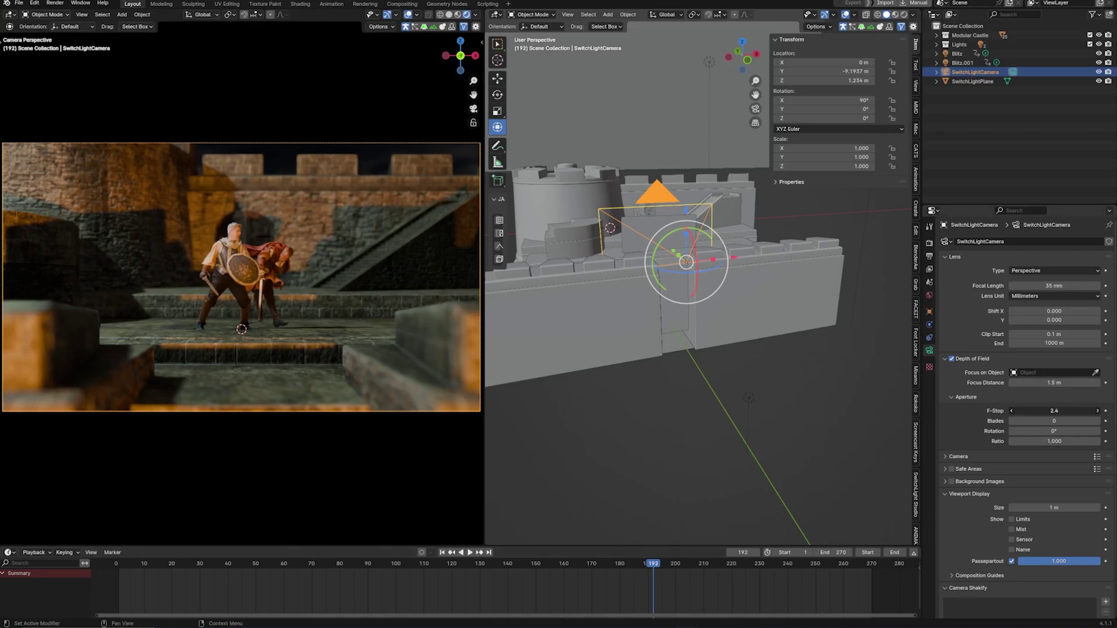
mouse_move(1054, 411)
left_mouse_down()
mouse_move(1014, 410)
mouse_move(1073, 410)
left_mouse_up()
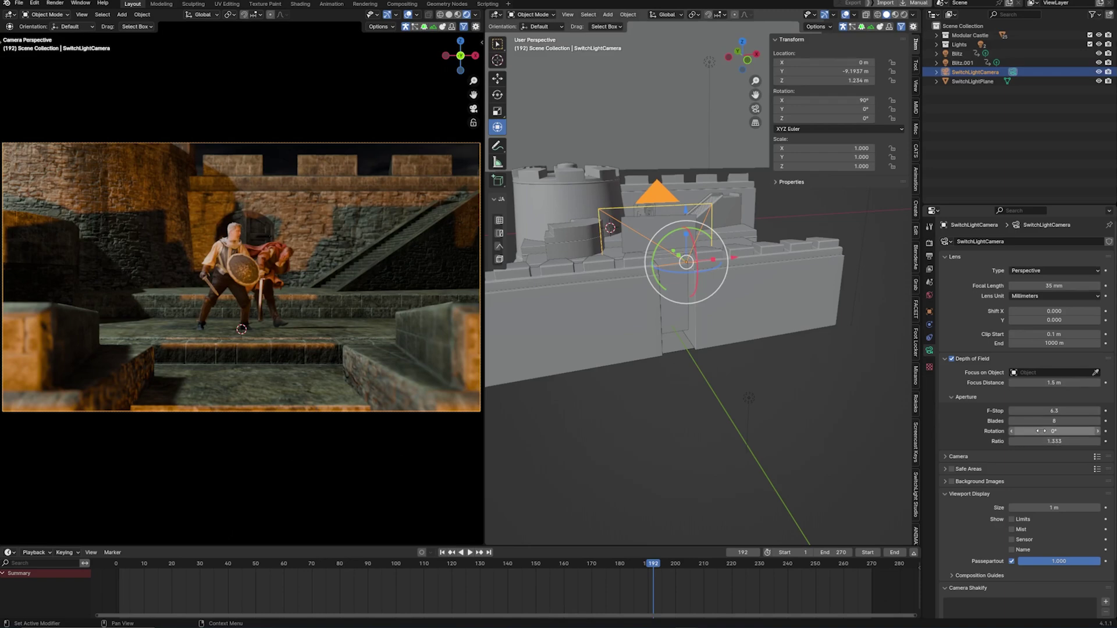
key("shift+Left")
key("space")
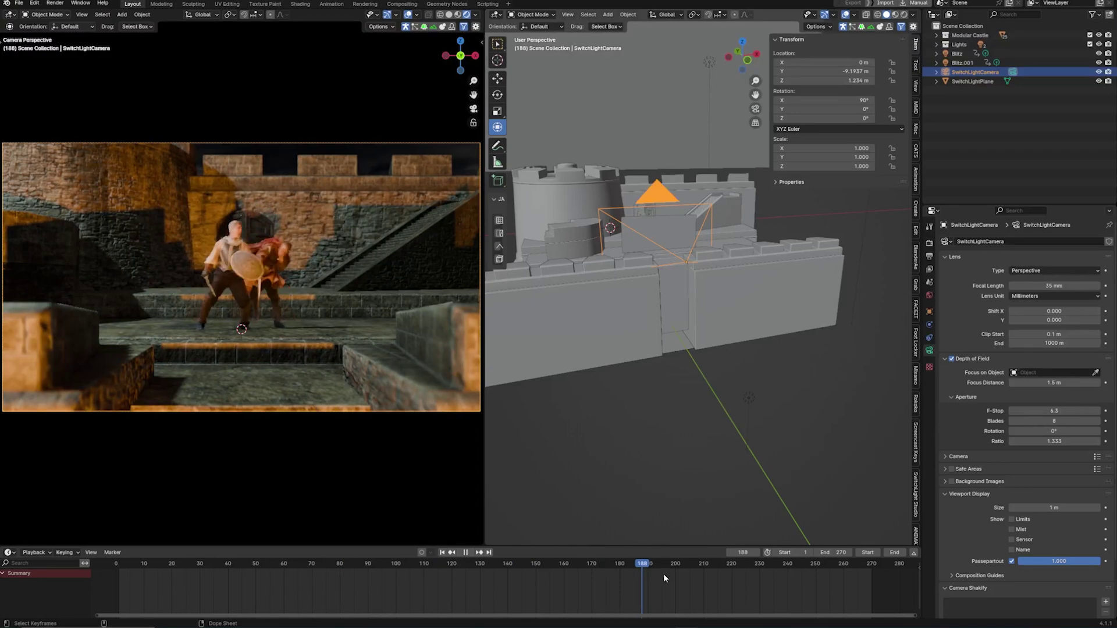
key("space")
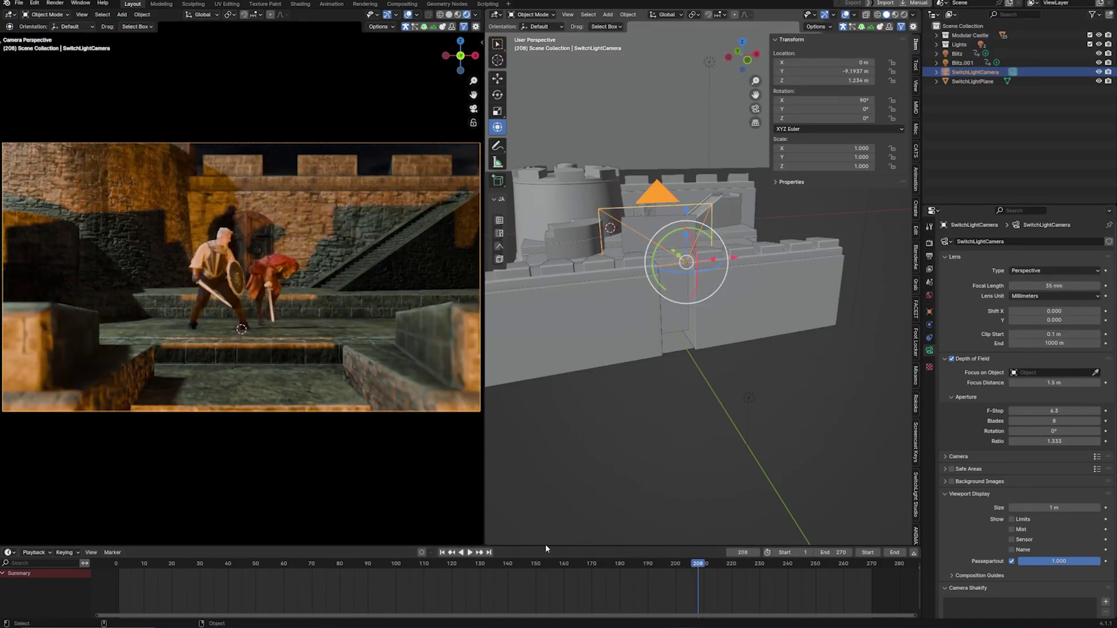
Keyframe the camera's transform at frame 142, and at frame 5 keyframe it moved to about X -0.52 m and Z 1.07 m
left_click_drag(548, 563, 513, 562)
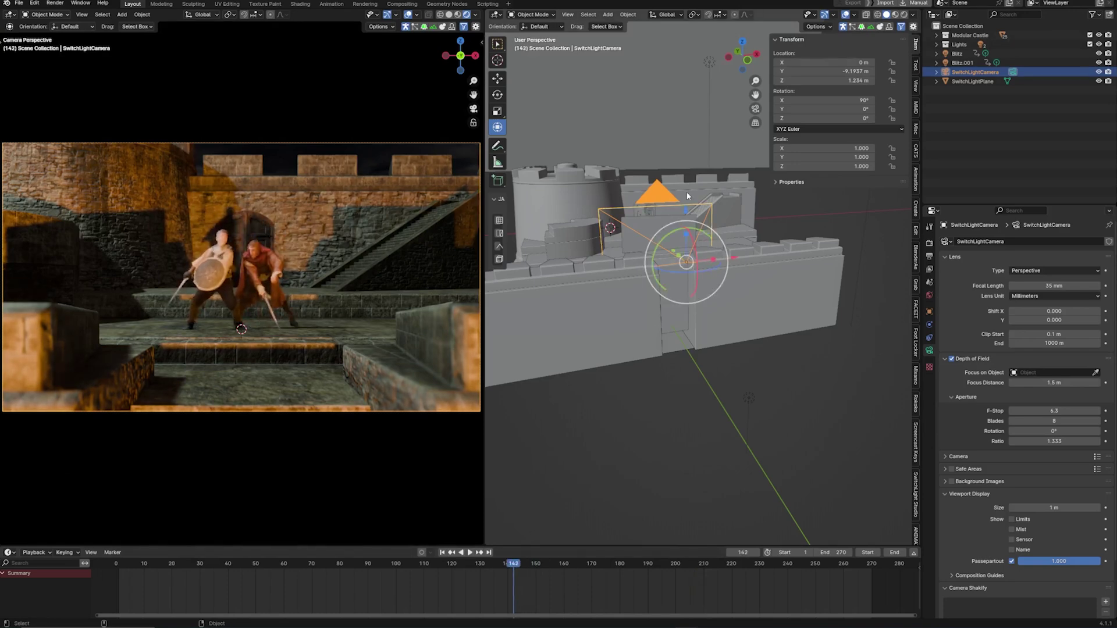
key("i")
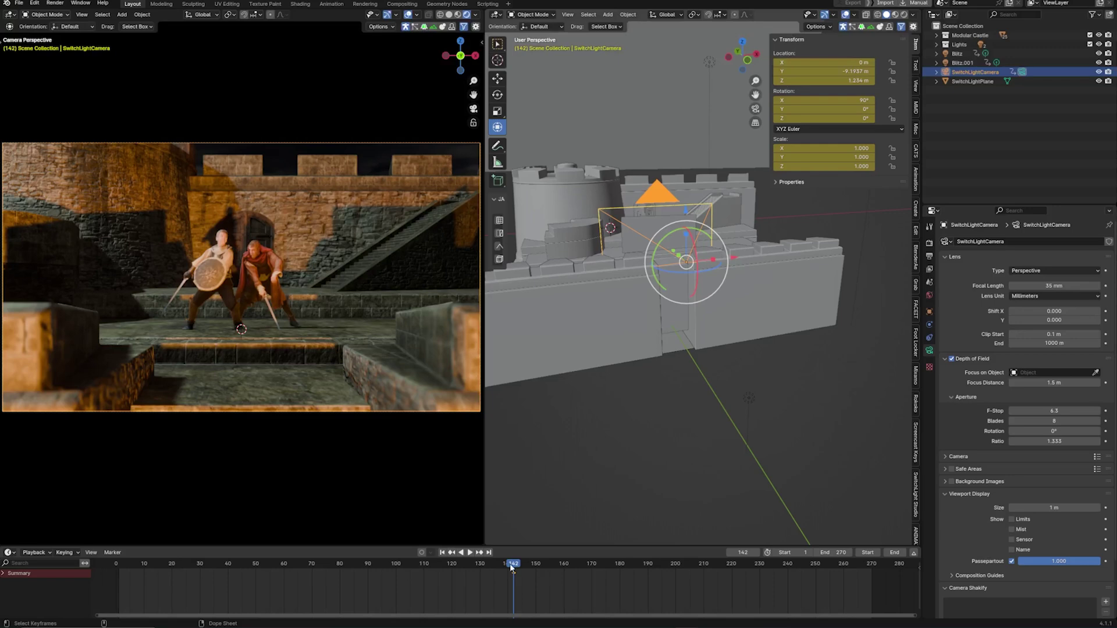
left_click_drag(512, 567, 130, 565)
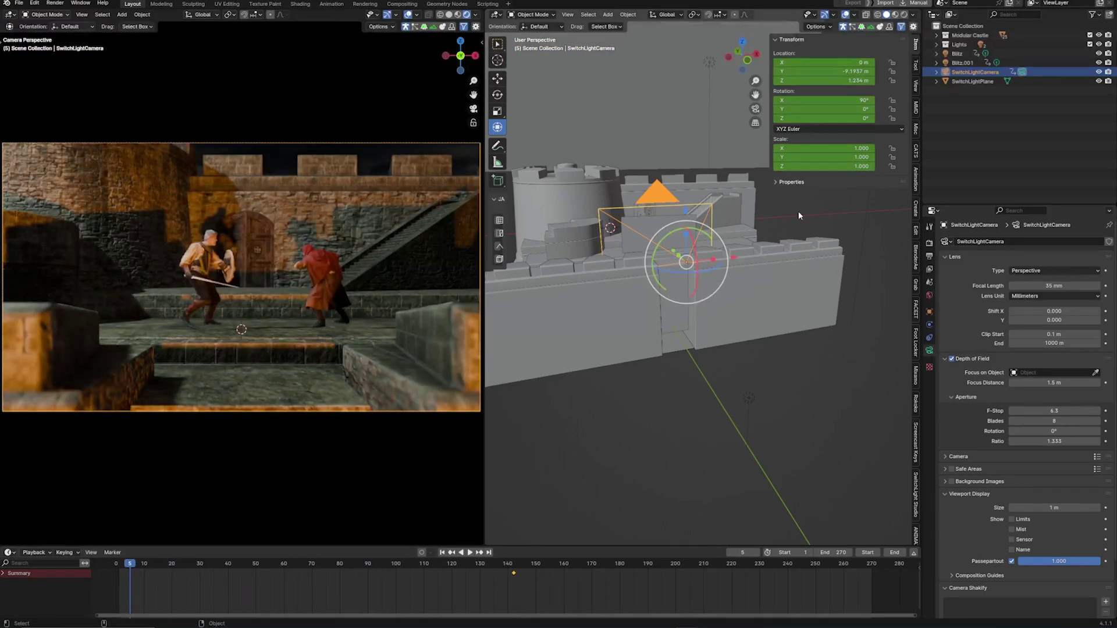
key("g")
key("z")
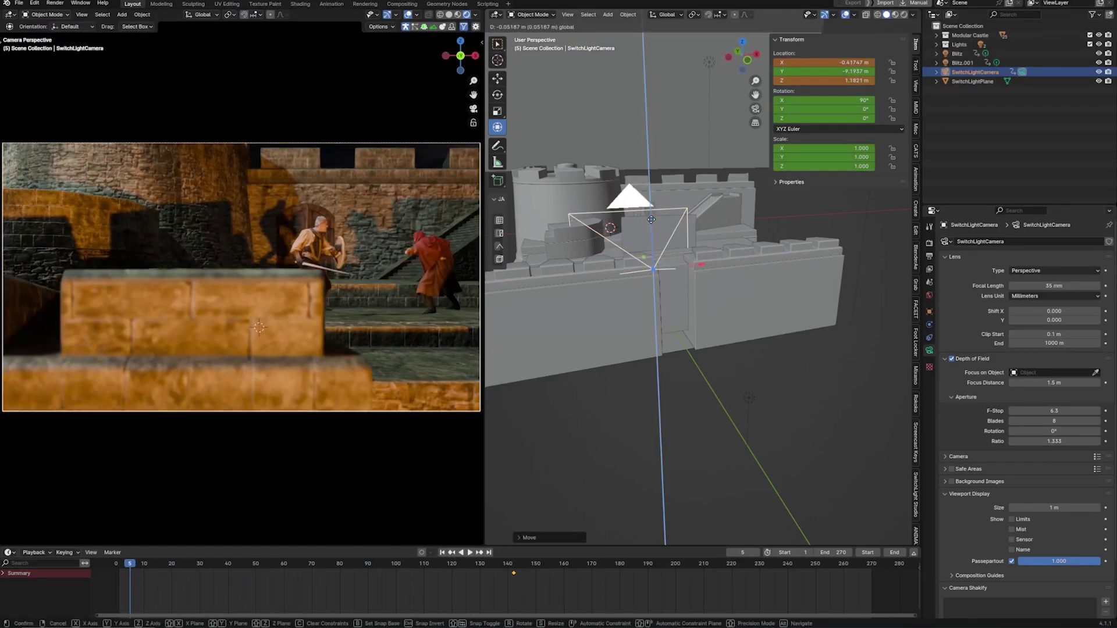
left_click_drag(649, 232, 650, 231)
left_click_drag(701, 274, 693, 273)
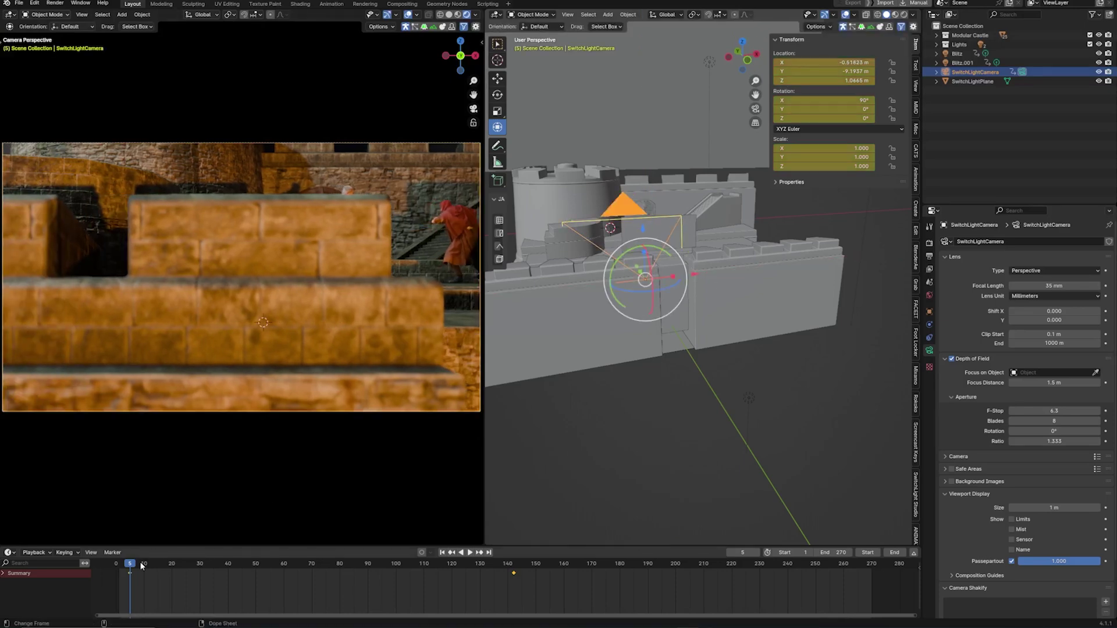
Shift both camera keyframes five frames earlier so the move starts at frame 0
key("g")
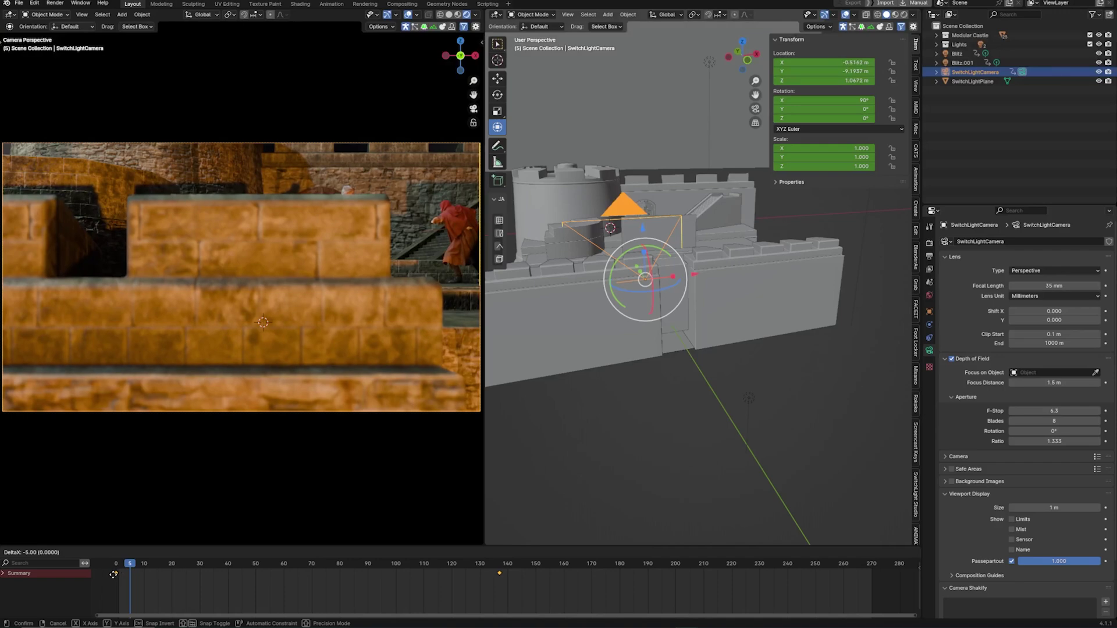
left_click(113, 575)
left_click_drag(114, 561, 116, 565)
Keyframe the camera's focus distance at 1.5 m on frame 137 and play the camera move from the start
left_click(1072, 383)
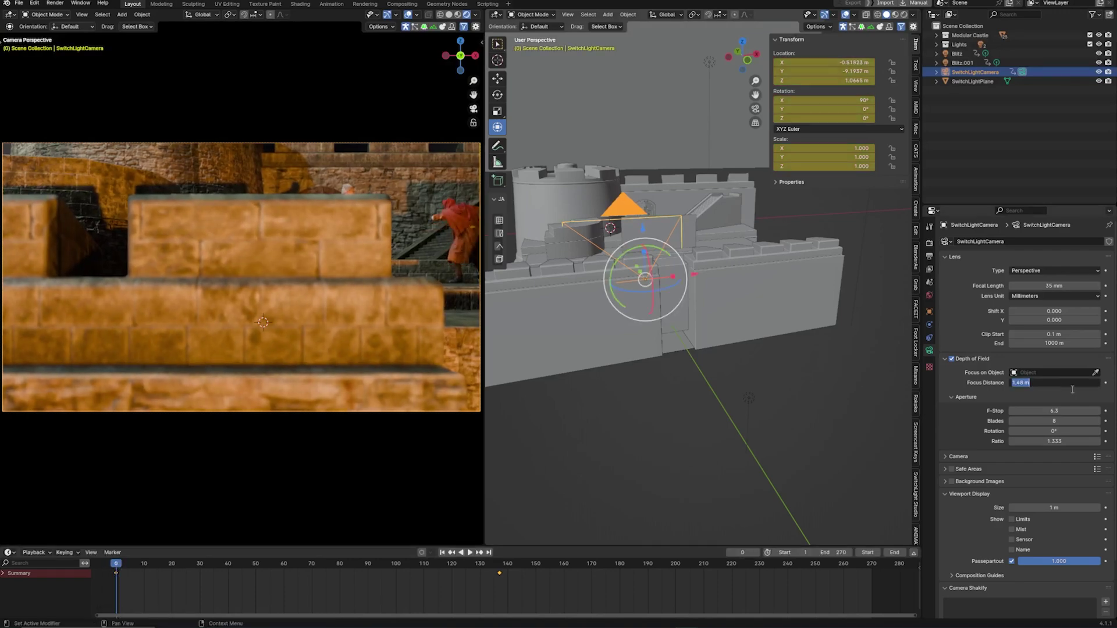
key("Up")
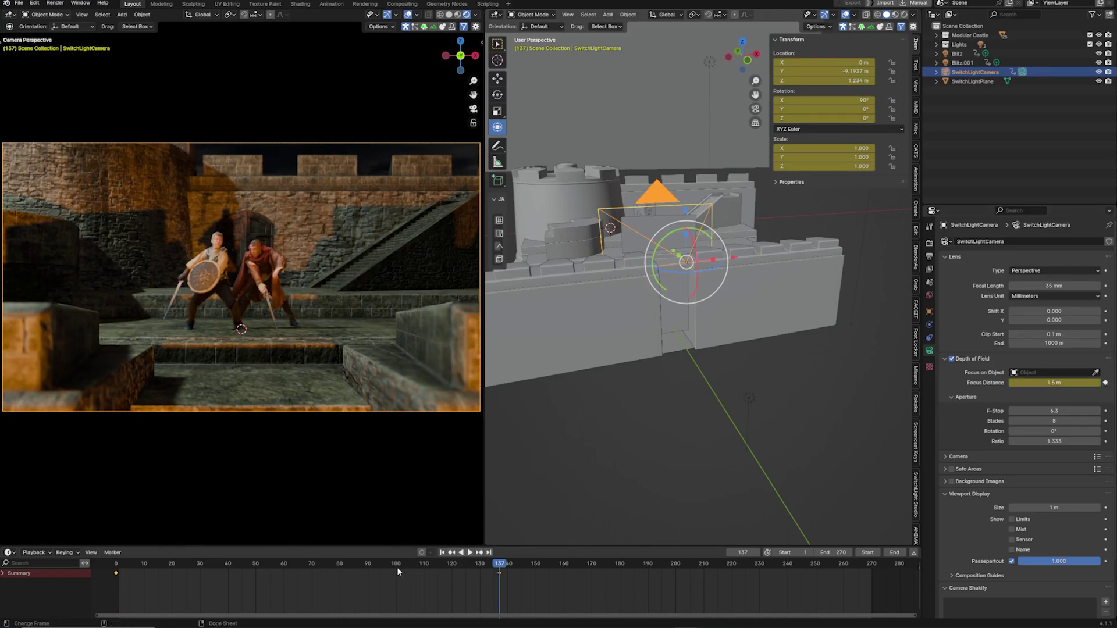
left_click_drag(502, 563, 116, 562)
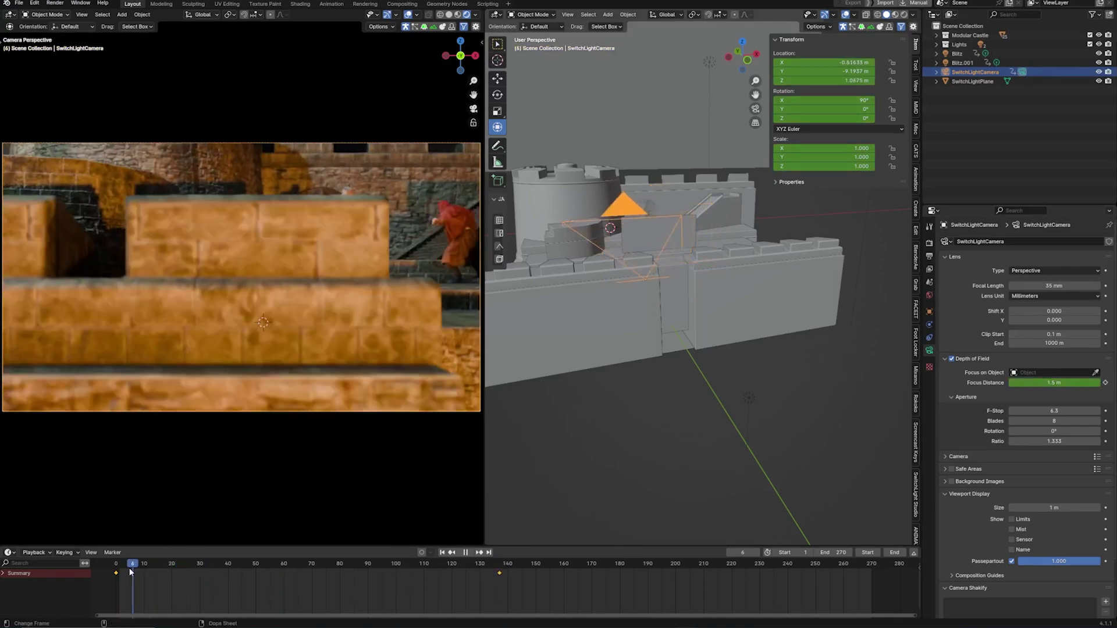
key("space")
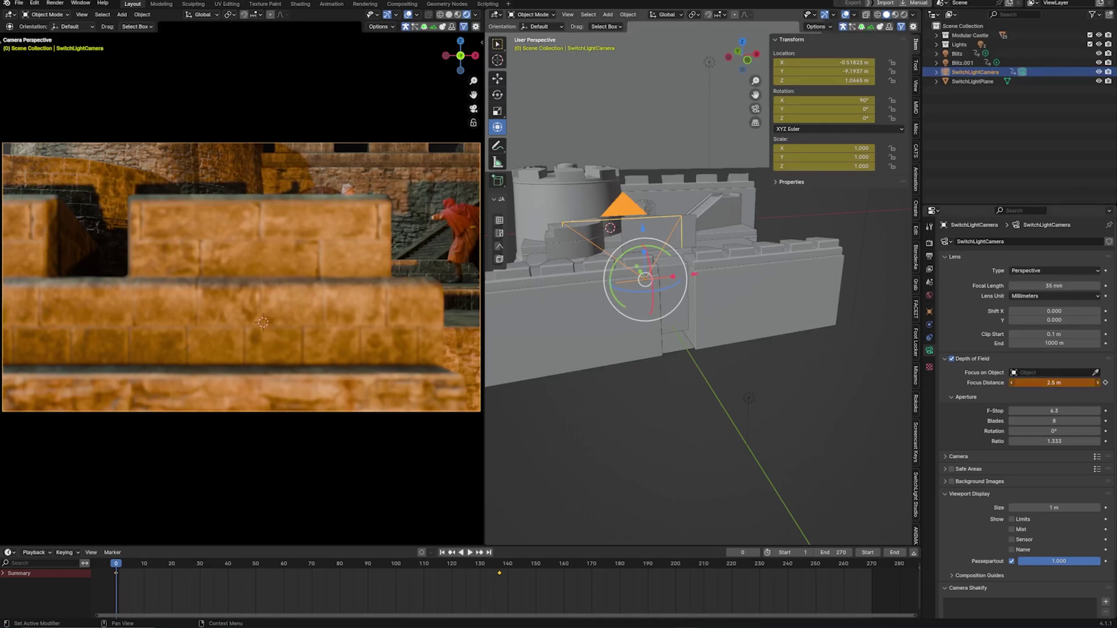
Try a focus distance of 0.52 m at frame 0 and play back the camera move
left_click_drag(1053, 382, 1030, 382)
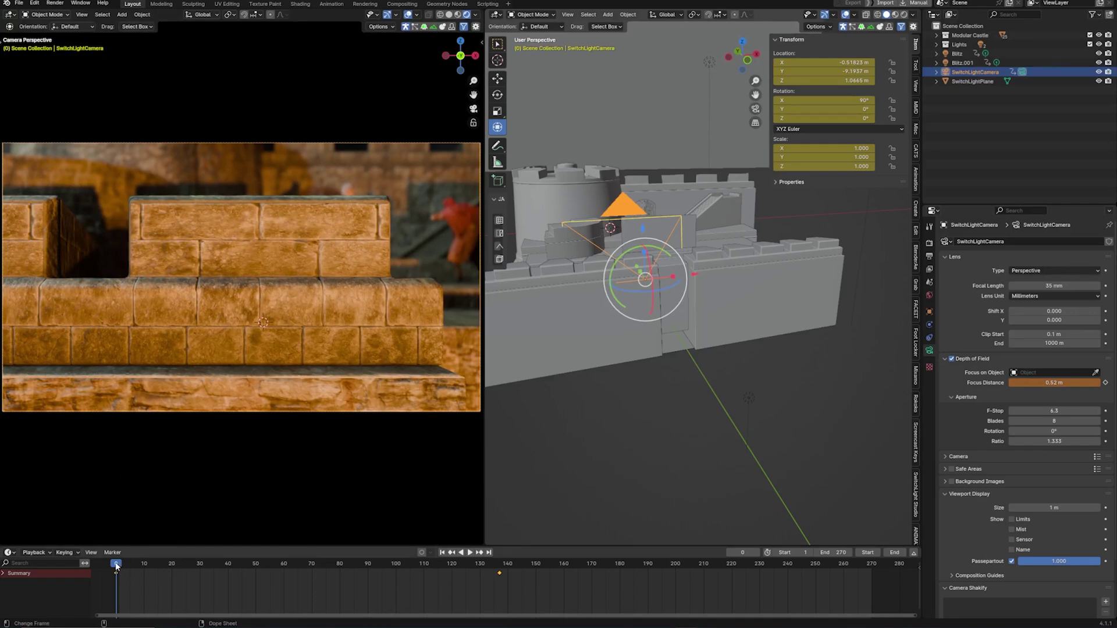
key("space")
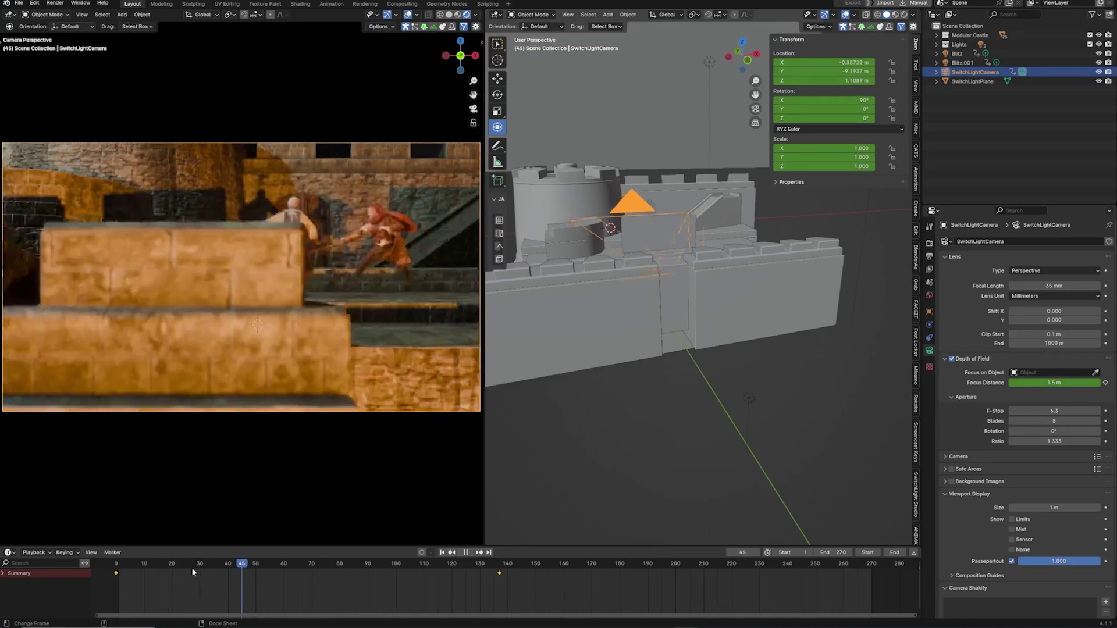
left_click_drag(191, 567, 347, 563)
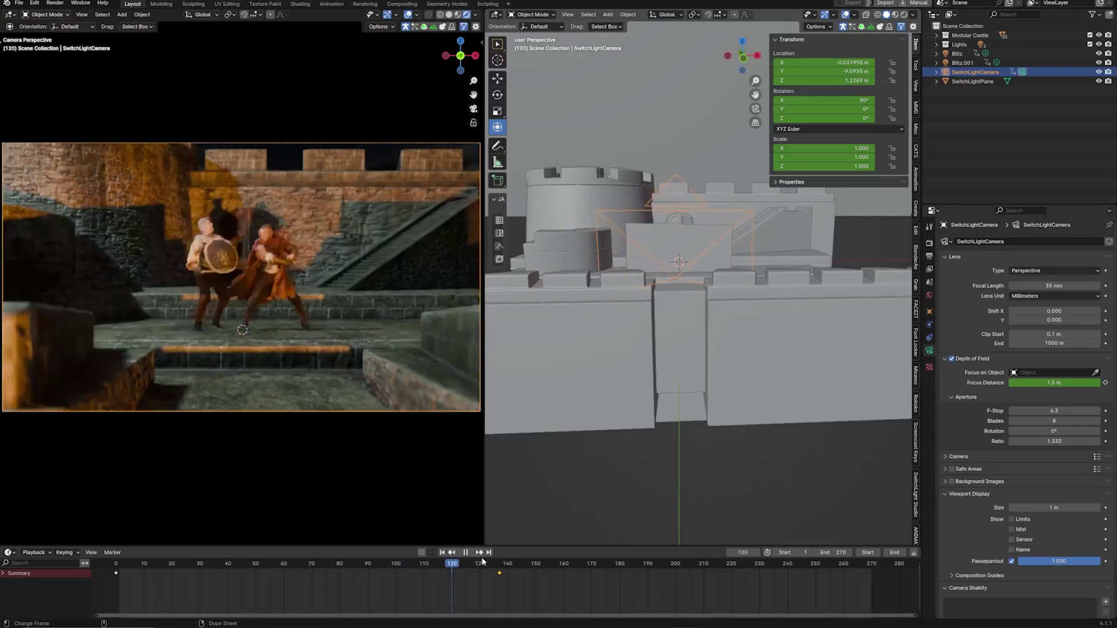
key("space")
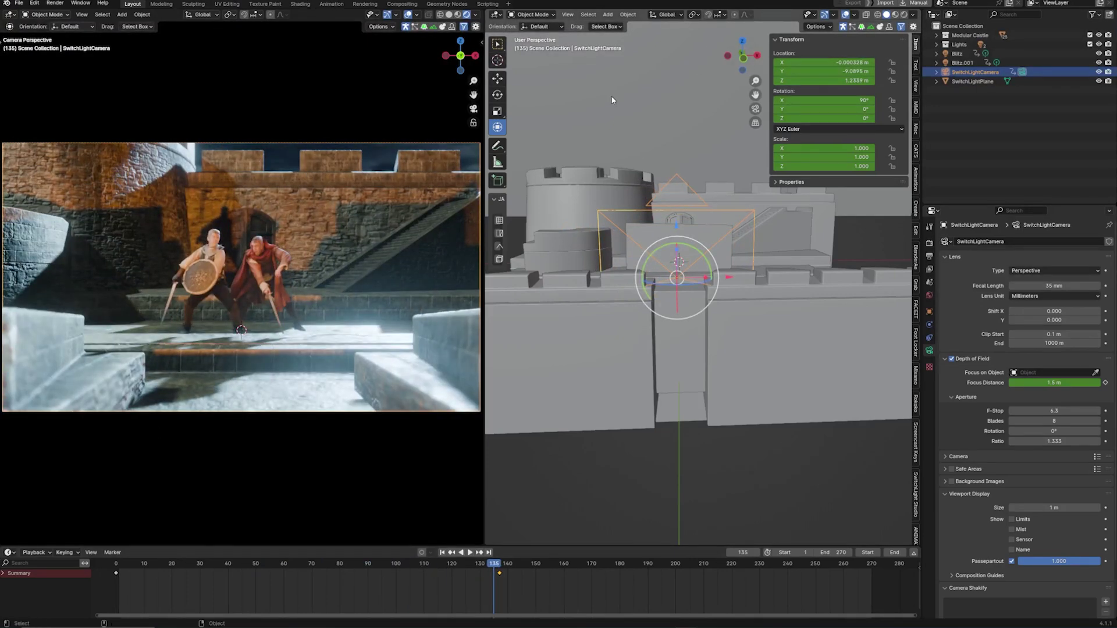
Turn the solid-shaded 3D viewport into a Shader Editor showing the World node tree, with its sidebar hidden
left_click(496, 15)
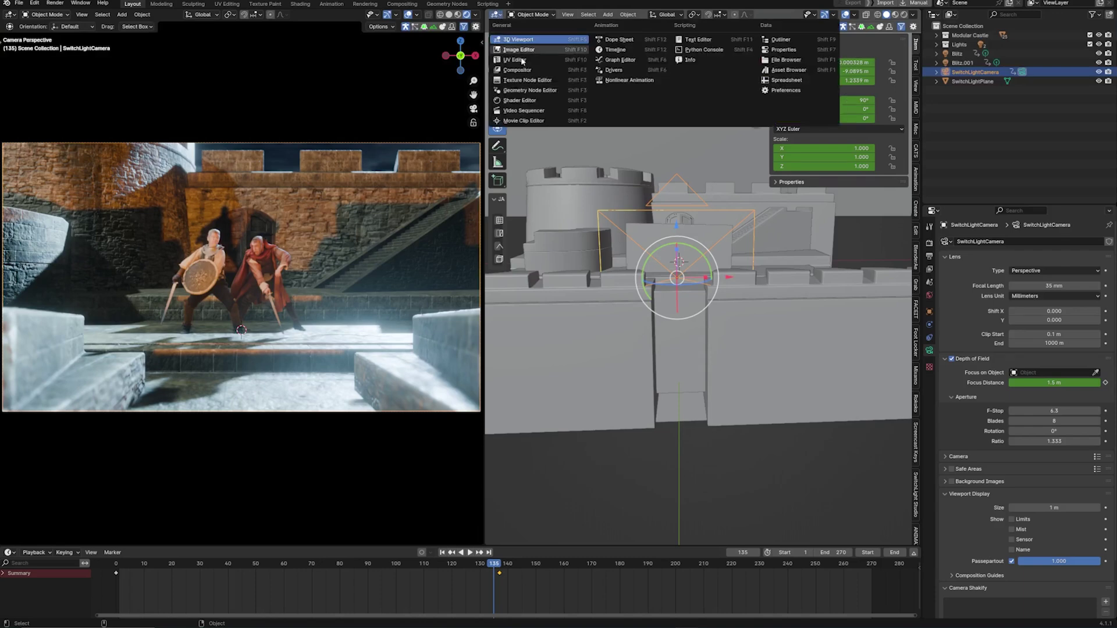
left_click(520, 100)
left_click(527, 47)
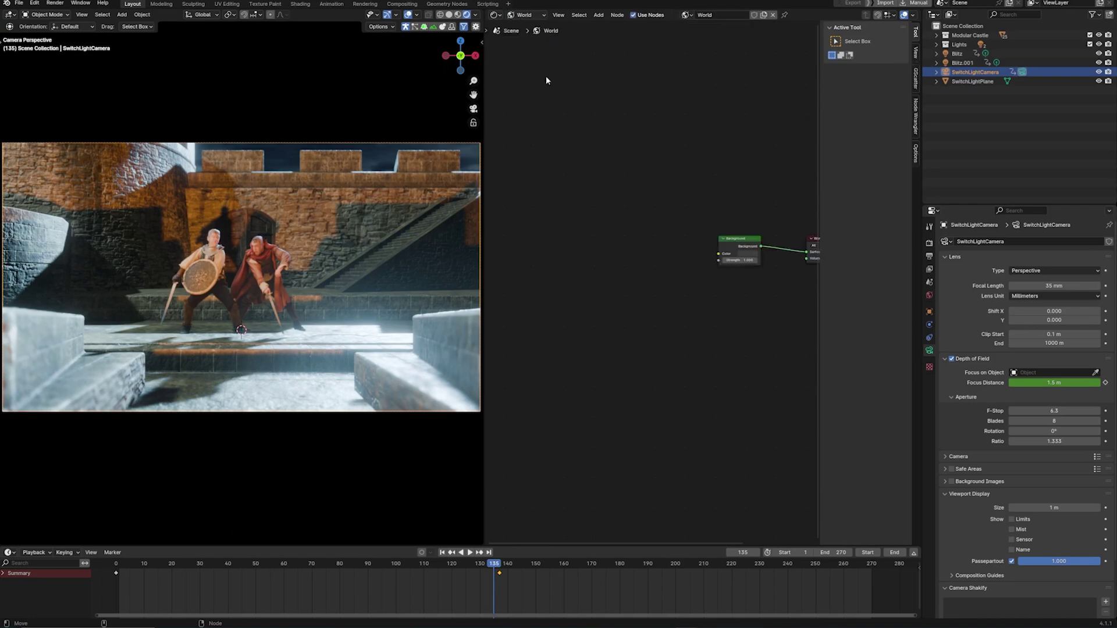
middle_click_drag(683, 264, 564, 234)
key("n")
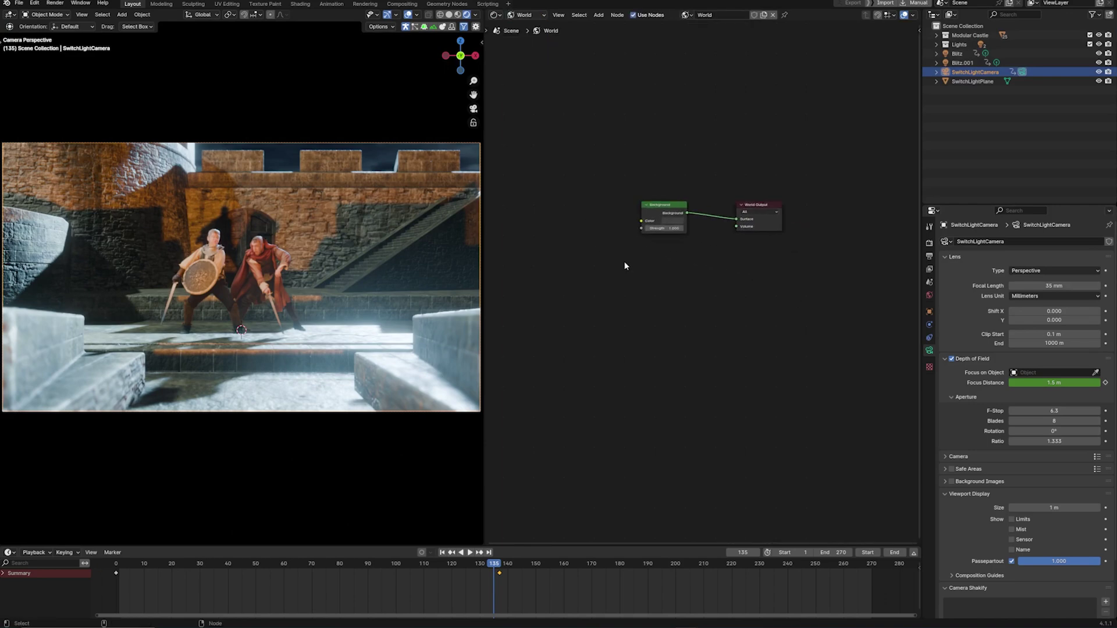
Add a Volume Scatter node to the World node tree and connect its Volume output to the World Output's Volume input
scroll(698, 272, "up", 3)
middle_click_drag(716, 277, 660, 285)
key("shift+a")
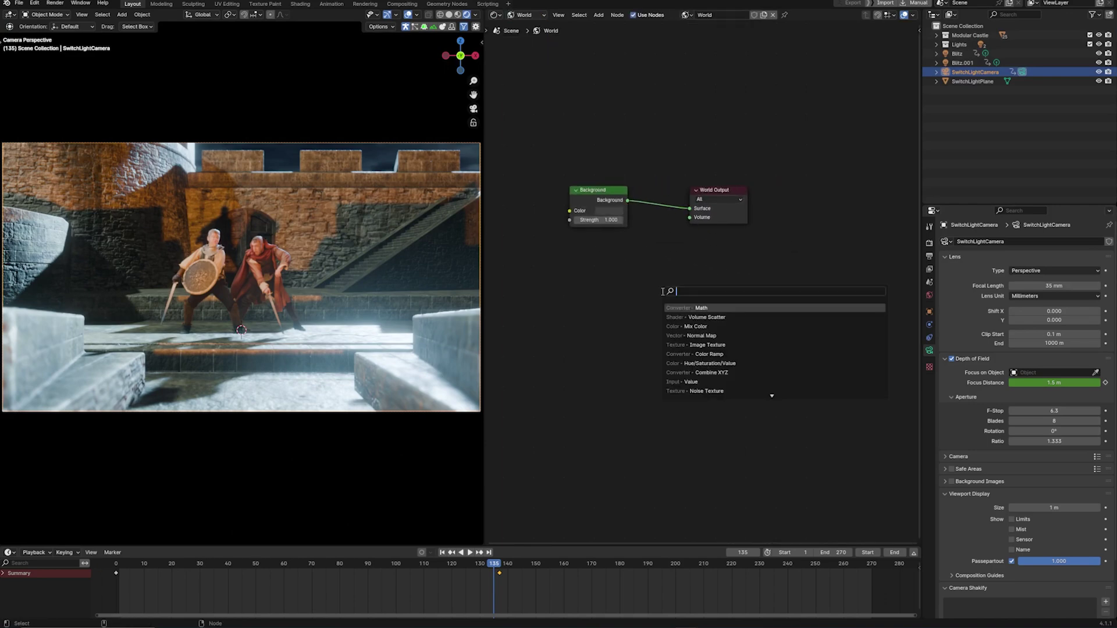
left_click(680, 317)
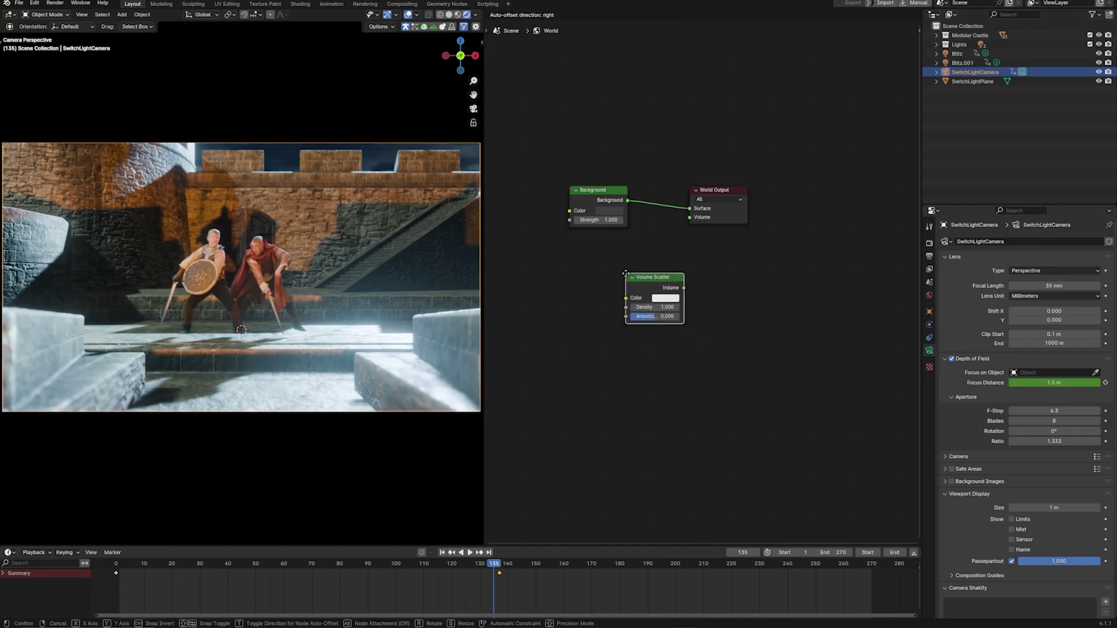
left_click(631, 273)
scroll(700, 284, "up", 4)
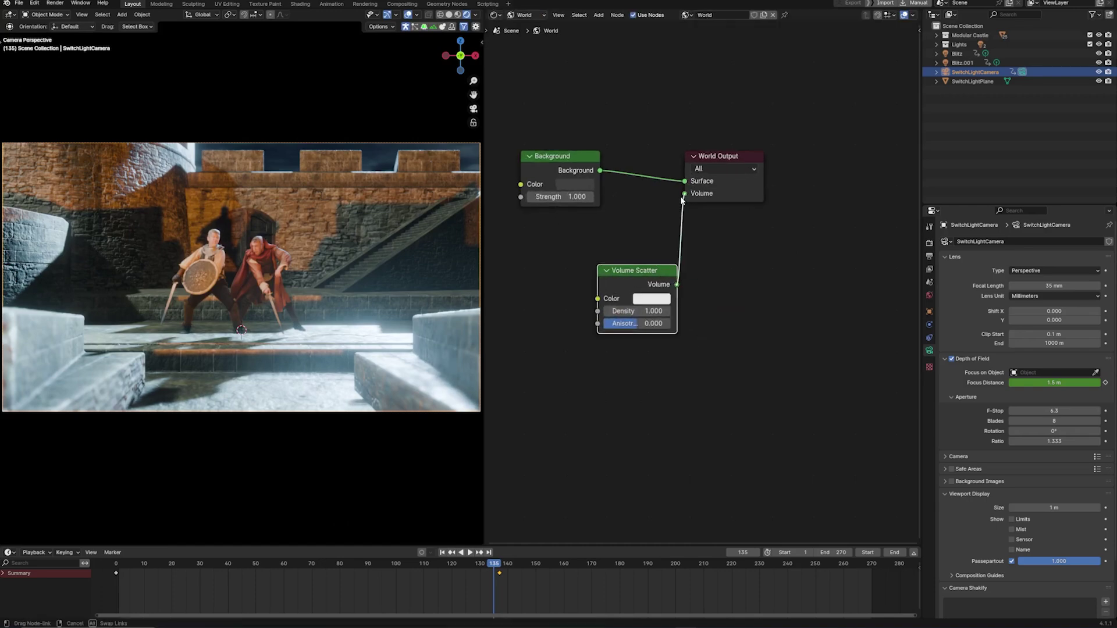
left_click_drag(682, 199, 684, 194)
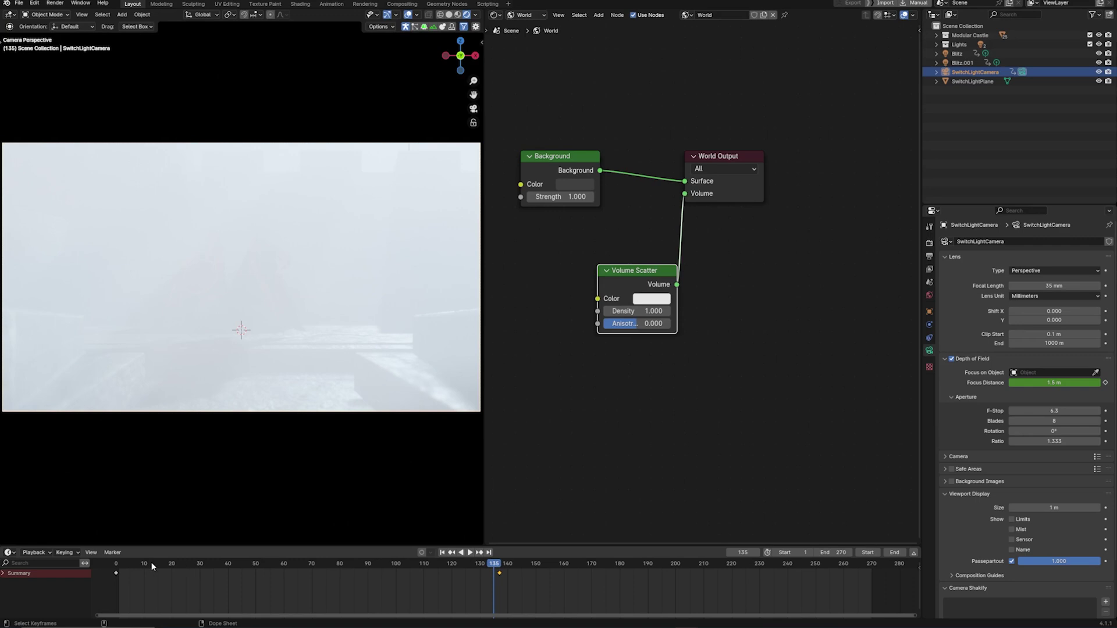
Set the Volume Scatter node's density to 0.05 and its anisotropy to about 0.3
left_click_drag(151, 566, 485, 567)
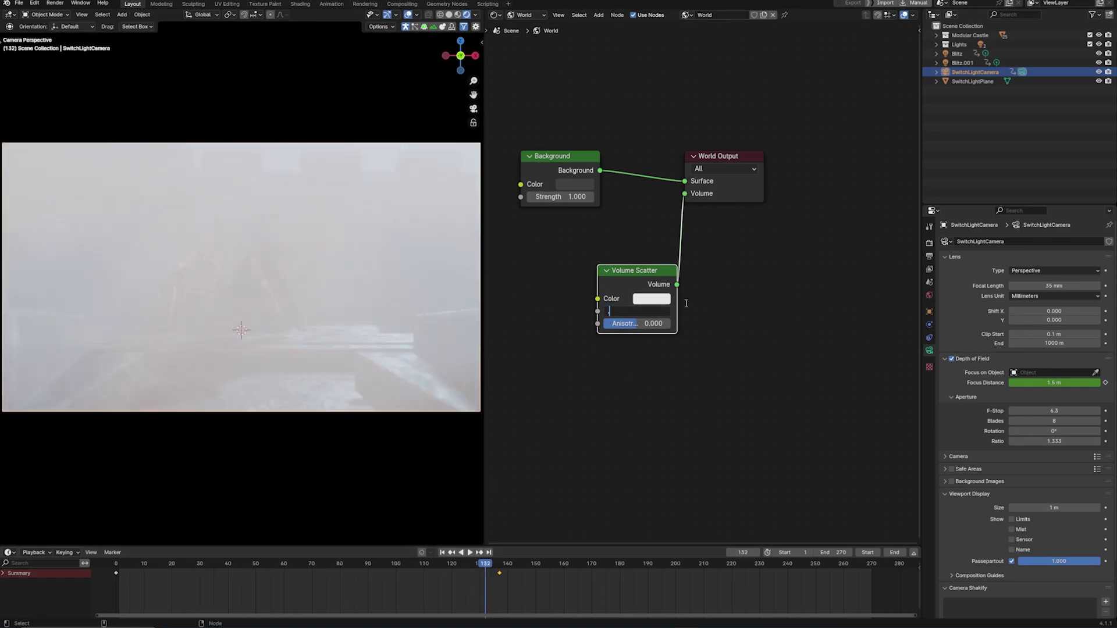
type("0.05")
key("Return")
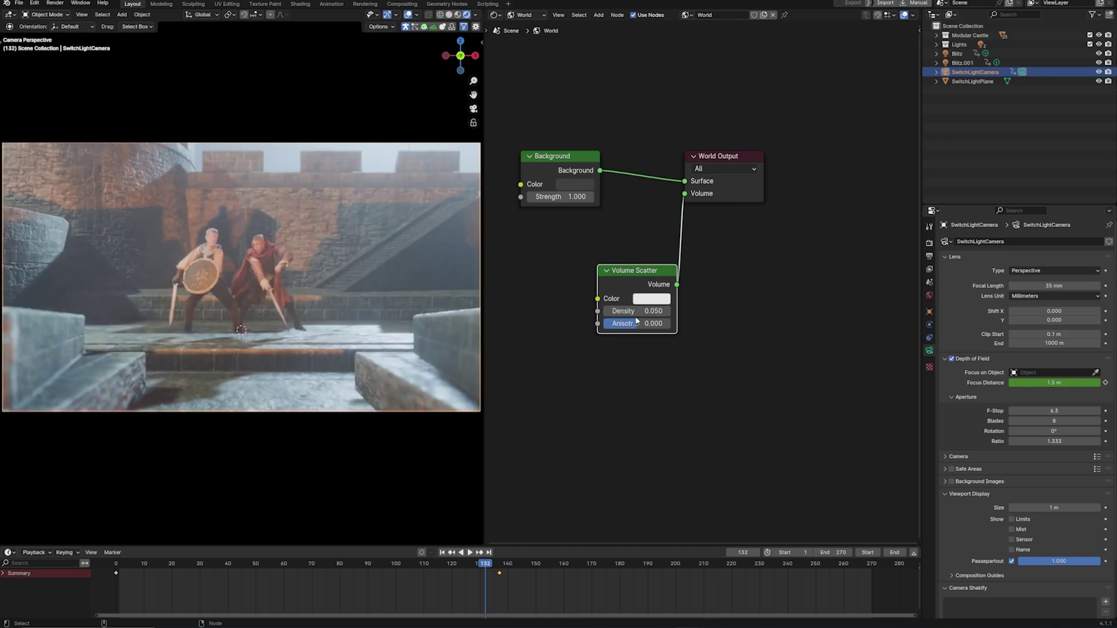
left_click_drag(636, 324, 632, 324)
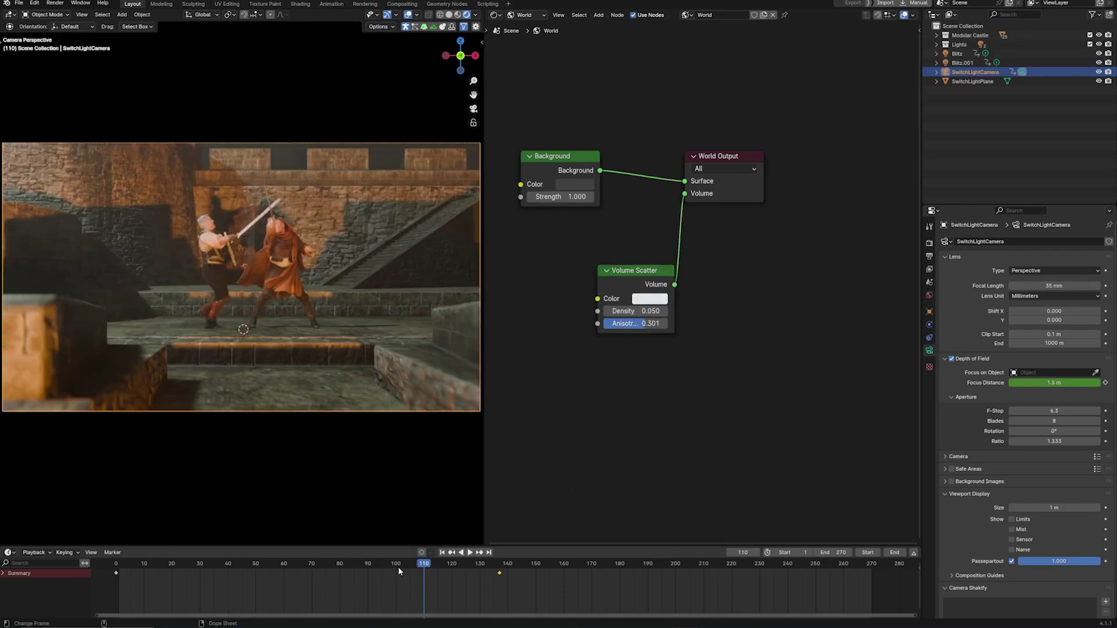
Scrub back to about frame 29 and play the shot to check the fog under the flickering and lightning lights
left_click_drag(425, 567, 198, 563)
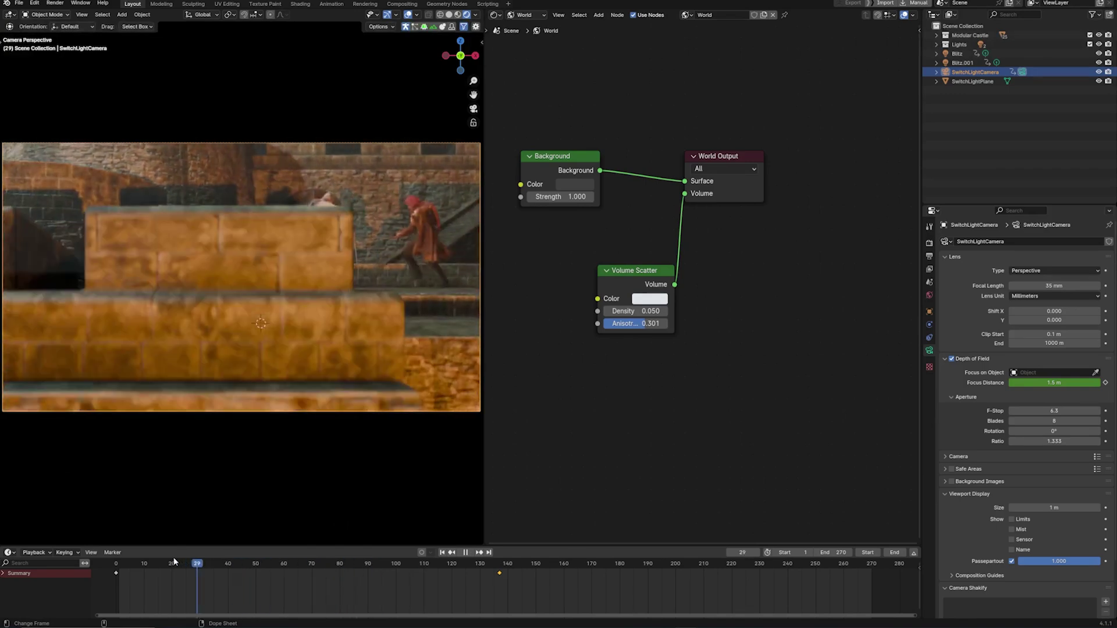
key("space")
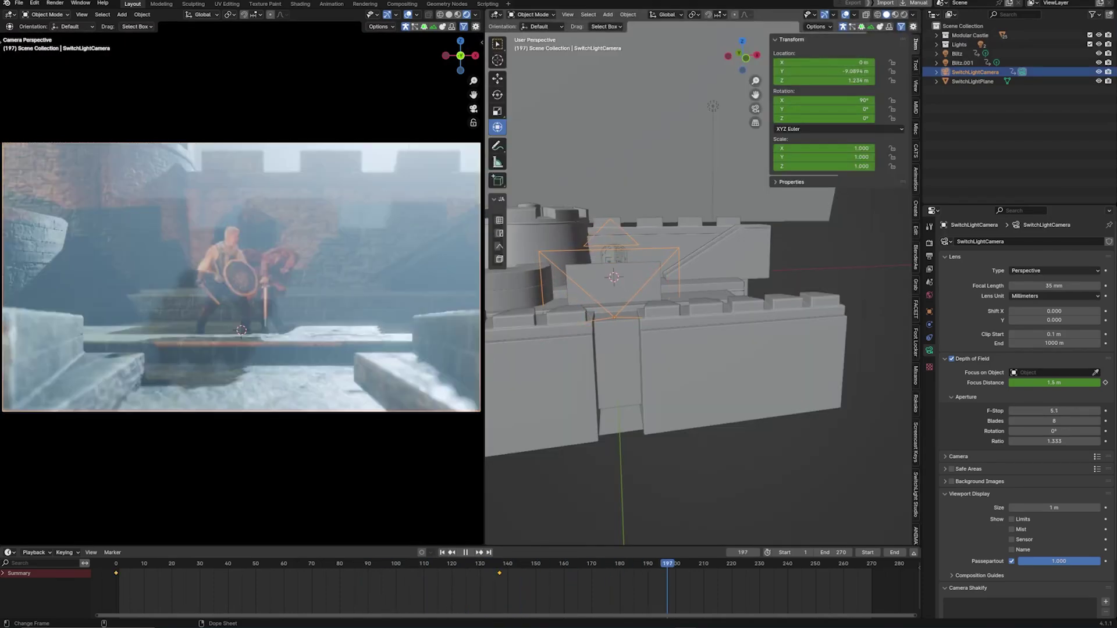
key("space")
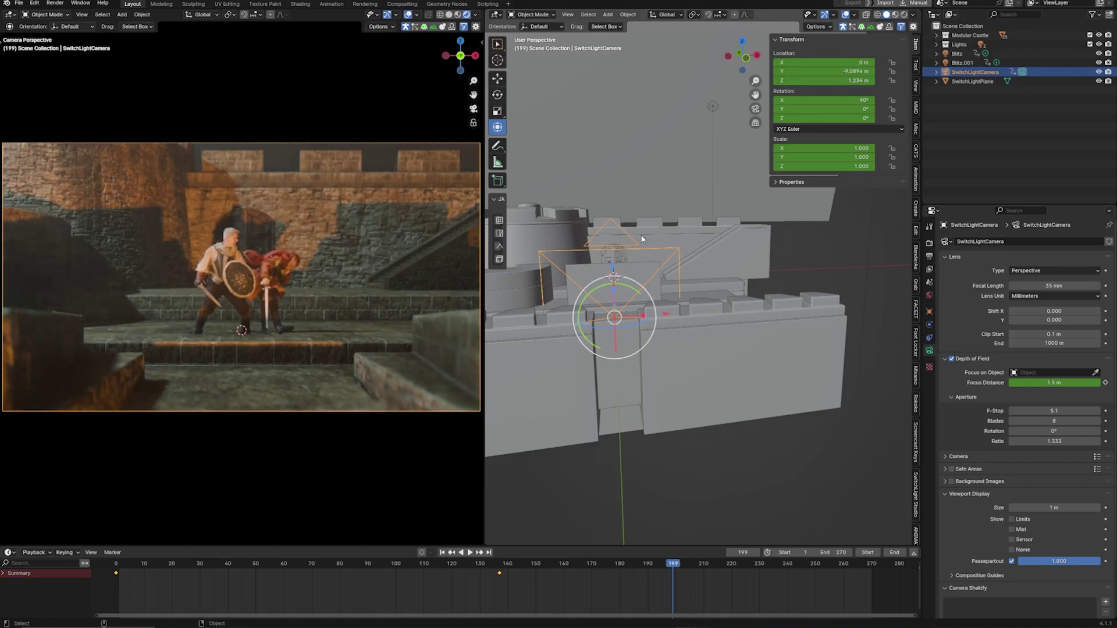
Add a Camera Shakify shake to the camera, set it to The Wedding, and play the animation from frame 0
scroll(1002, 541, "down", 3)
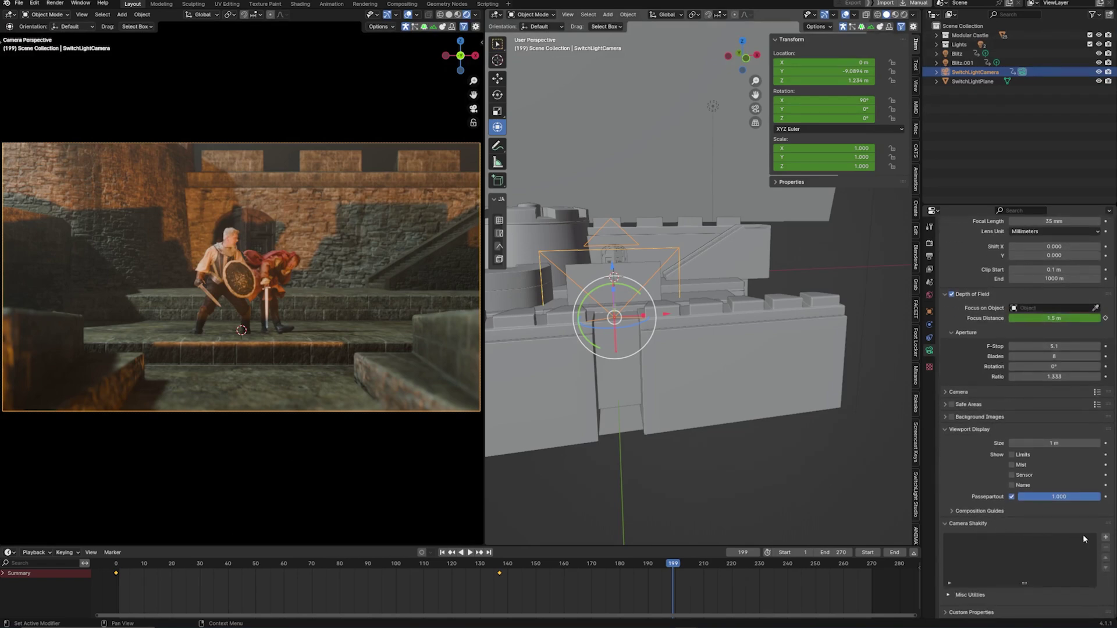
left_click(1106, 539)
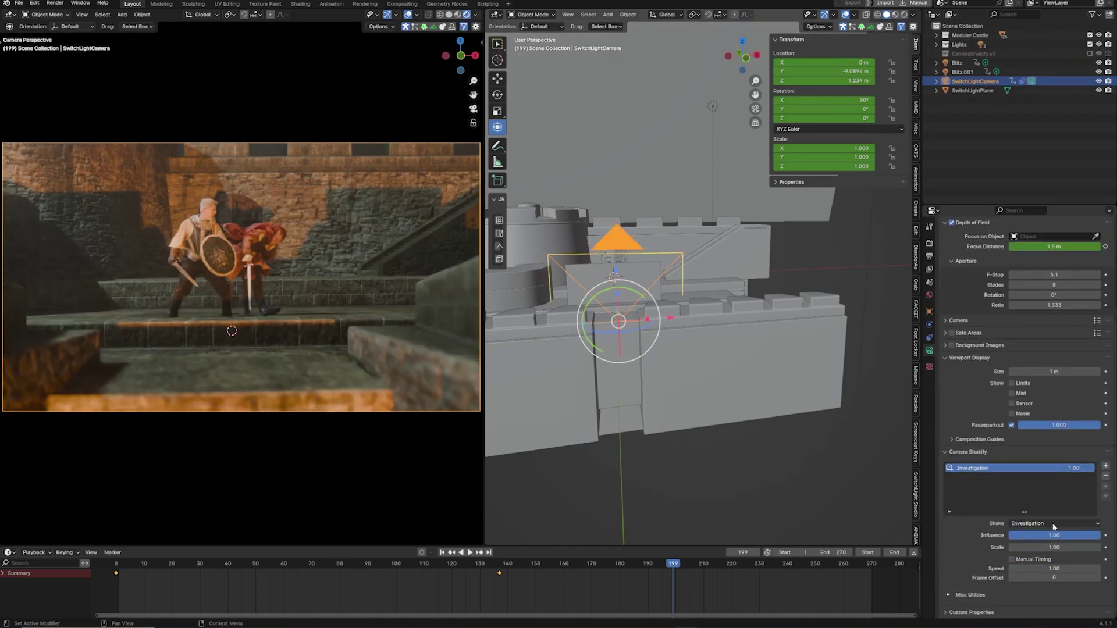
left_click(1048, 521)
left_click(1051, 553)
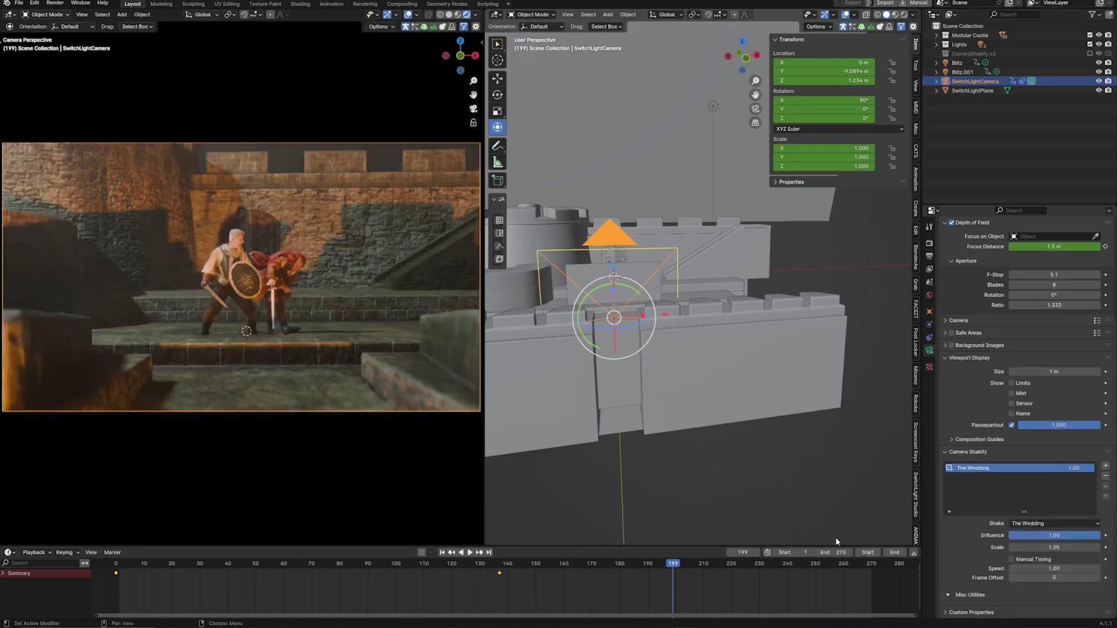
left_click_drag(684, 563, 117, 561)
key("space")
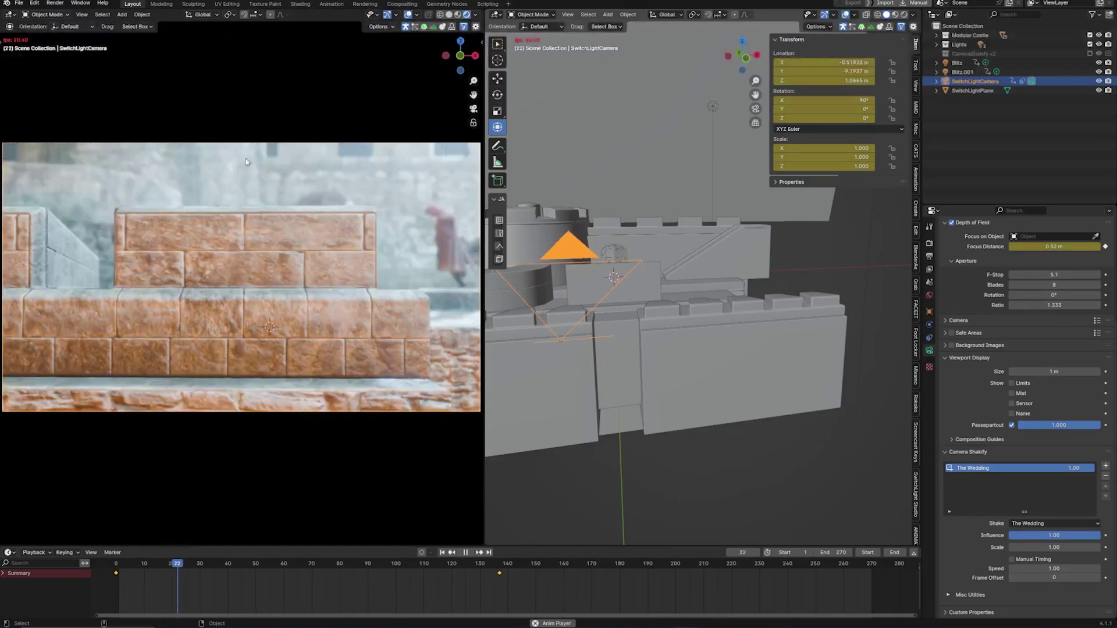